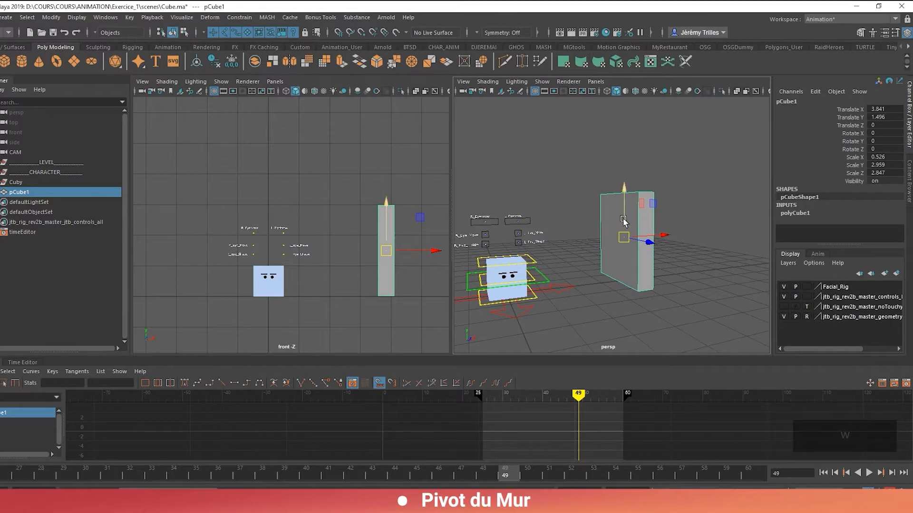
Try rotating the wall about its central pivot around the Z axis, and undo the rotation
mouse_move(623, 220)
left_mouse_down("alt")
mouse_move(597, 201)
mouse_move(628, 235)
left_mouse_up("alt")
key("e")
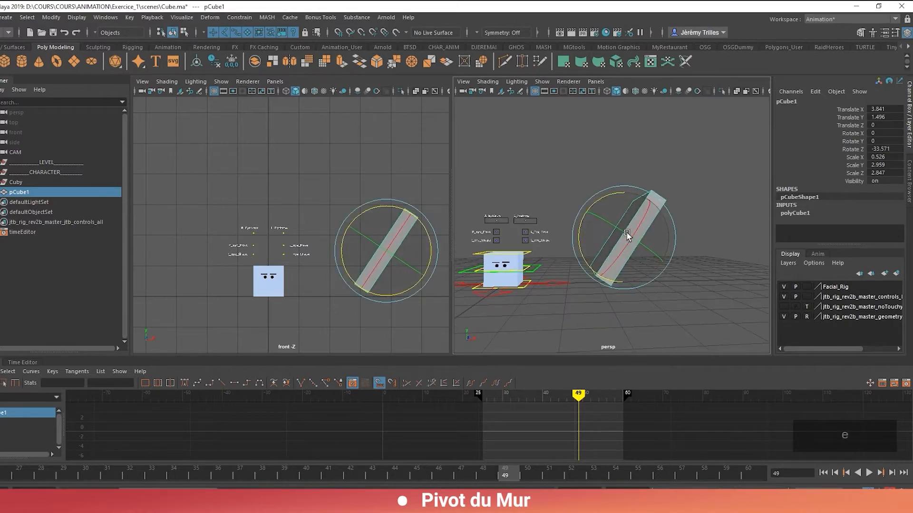
key("w")
key("w")
key("ctrl+z")
Move the wall's pivot point from its centre down to its base
key("d")
key("d")
key("d")
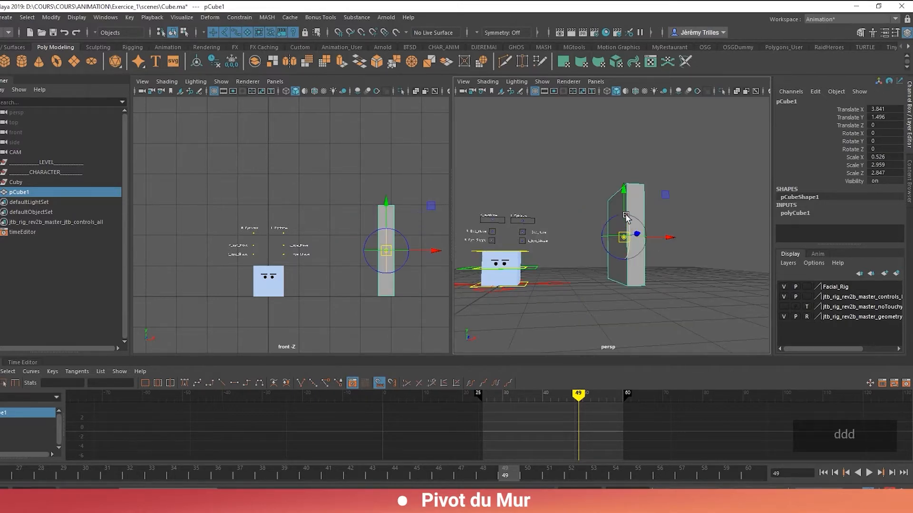
left_click(623, 190)
left_click_drag(623, 190, 603, 229)
Test rotating the wall about its base pivot and restore its rotation to 0
key("e")
left_click_drag(593, 245, 623, 236)
key("w")
left_click_drag(623, 236, 643, 248, "alt")
key("e")
left_click(886, 133)
type("0")
key("Return")
key("w")
key("e")
left_click_drag(654, 234, 659, 240)
key("ctrl+z")
Hide the Facial_Rig display layer
left_click_drag(669, 240, 709, 227, "alt")
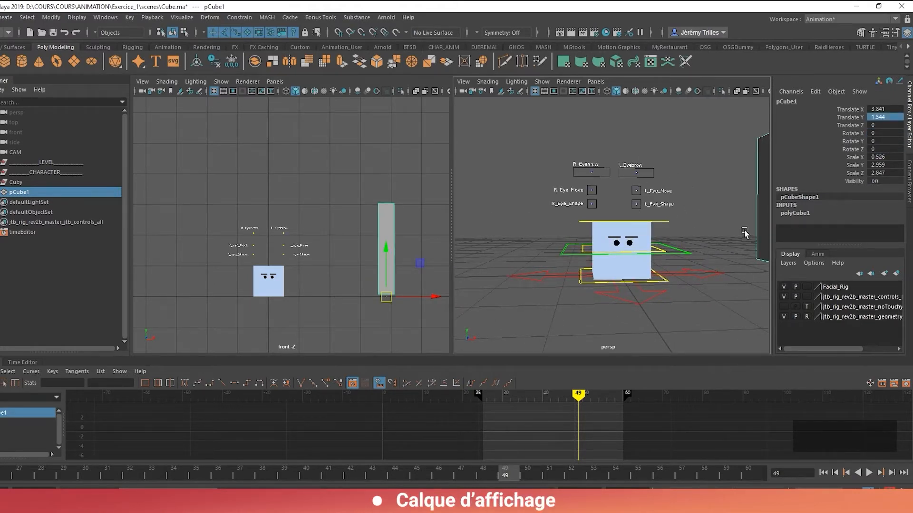
left_click(784, 288)
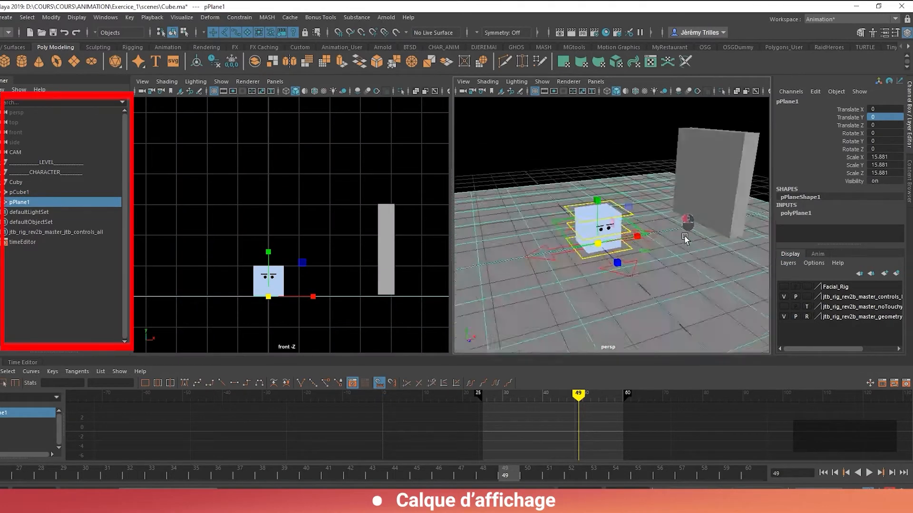
Select only the ground plane in the perspective view
left_click_drag(684, 238, 676, 235, "alt")
key("w")
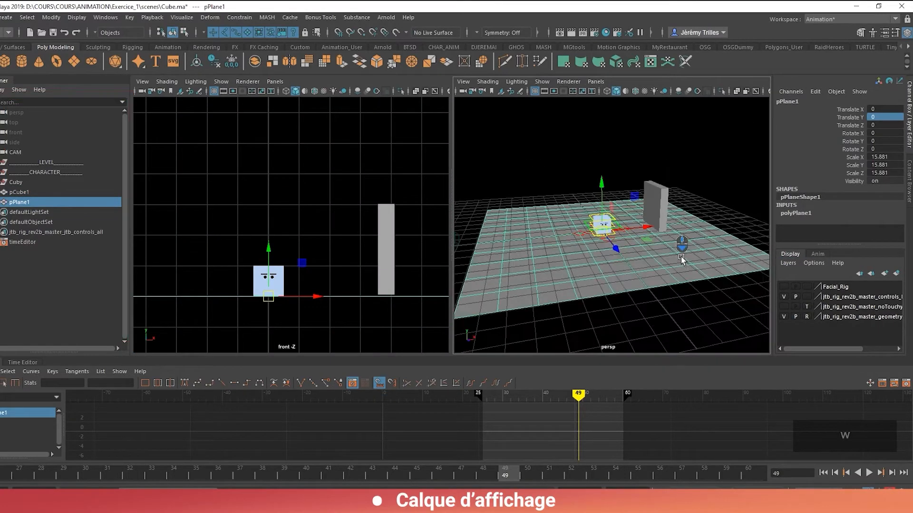
left_click_drag(683, 259, 634, 234, "alt")
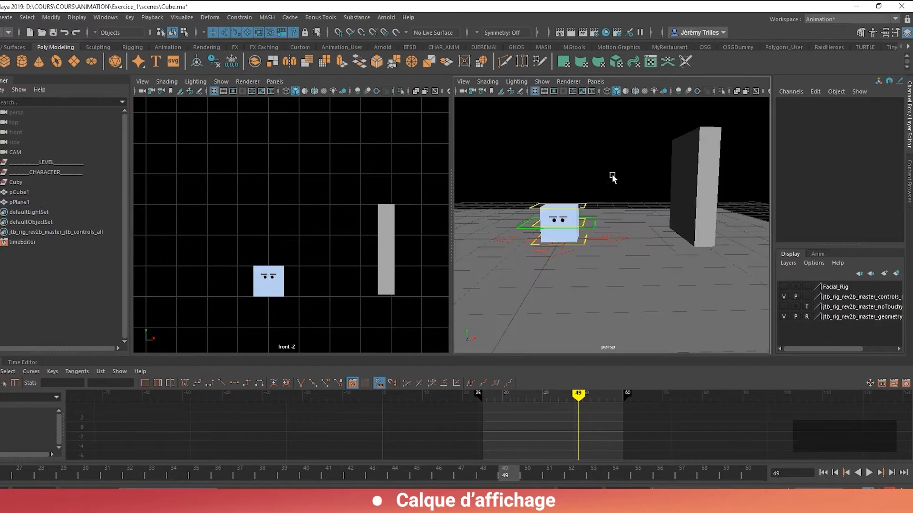
left_click(597, 220)
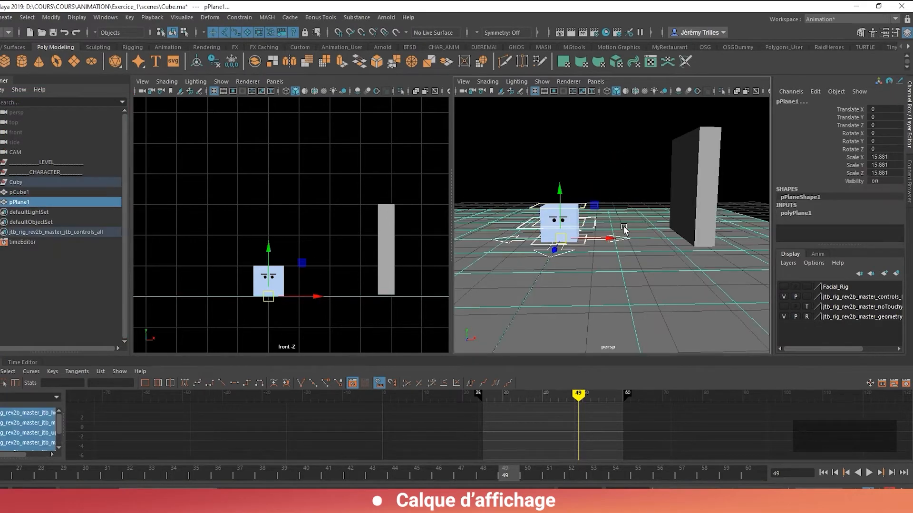
left_click(635, 218)
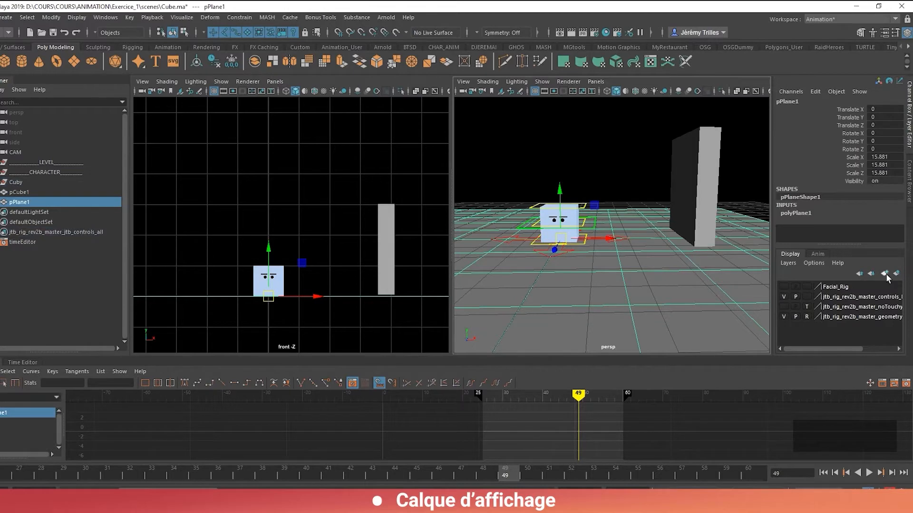
mouse_move(636, 279)
left_mouse_down("alt")
mouse_move(673, 289)
mouse_move(644, 286)
left_mouse_up("alt")
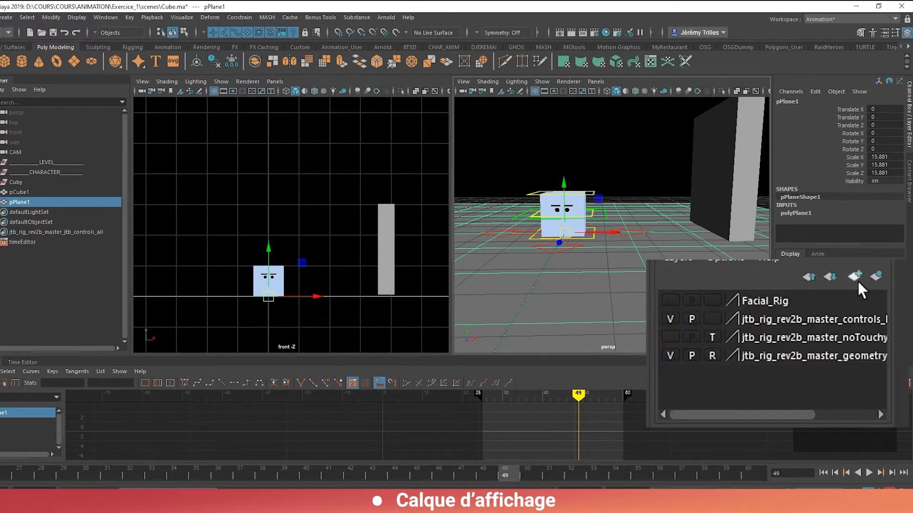
Create a display layer named BG and give it a red colour
left_click(856, 277)
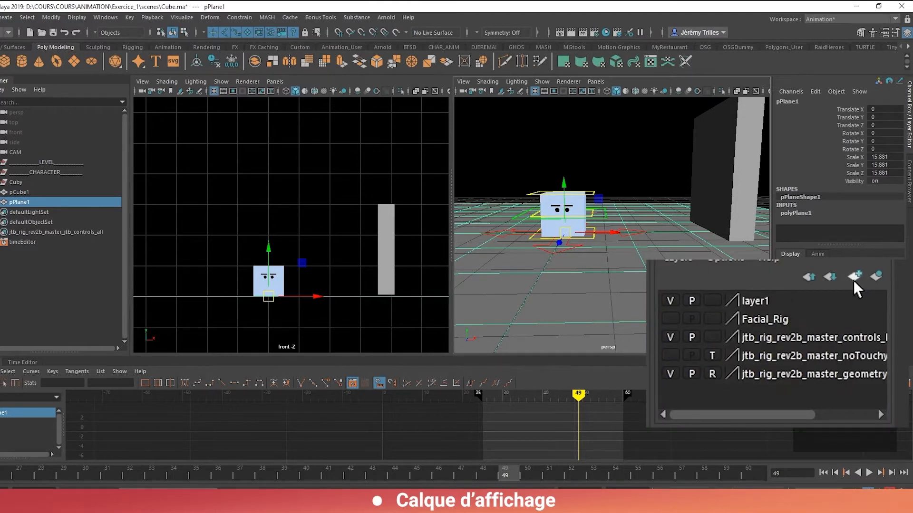
double_click(762, 301)
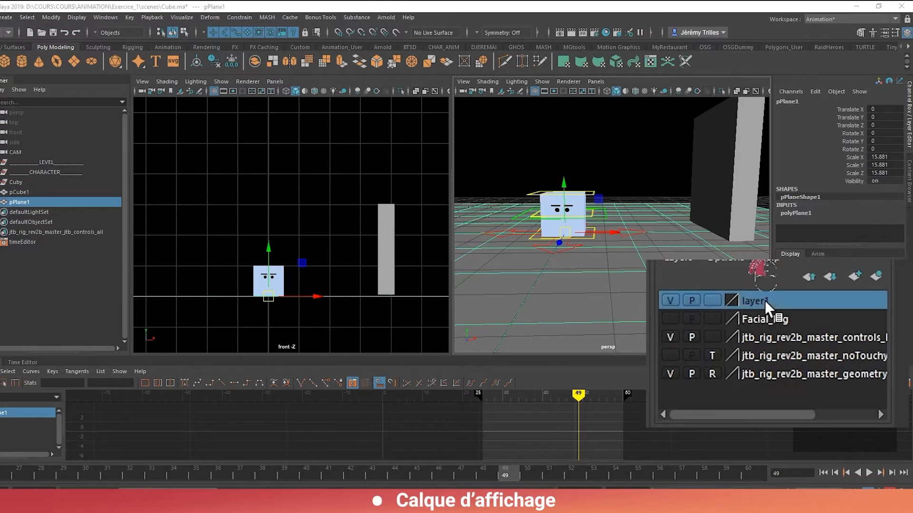
type("BG")
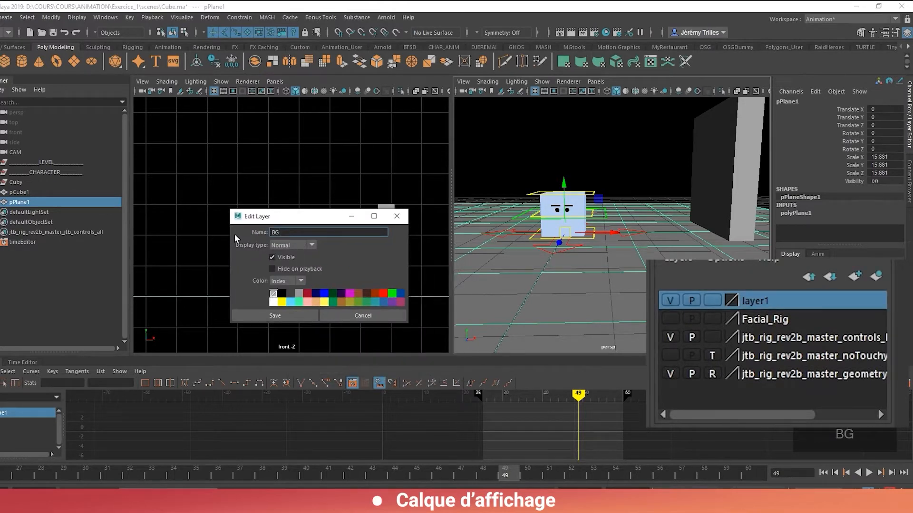
left_click(383, 294)
left_click(275, 316)
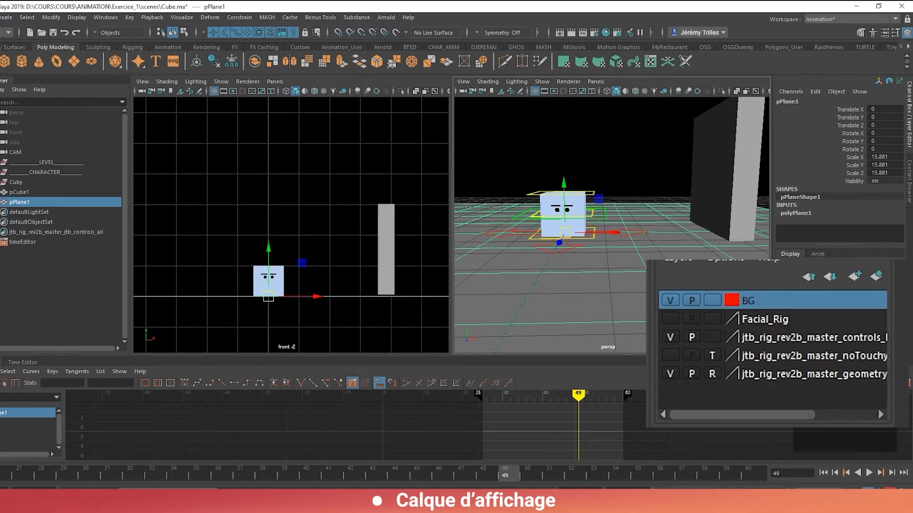
Add the selected ground plane to the BG display layer
left_click_drag(618, 214, 686, 241, "alt")
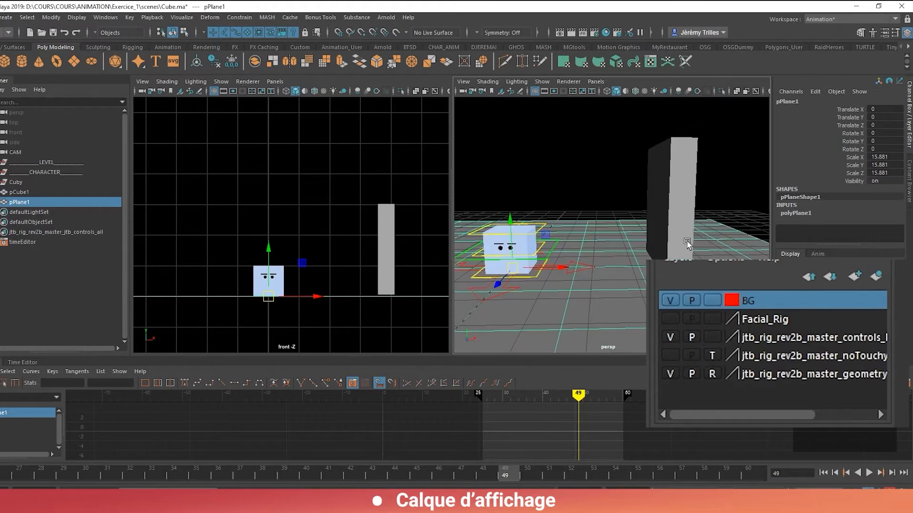
left_click(669, 301)
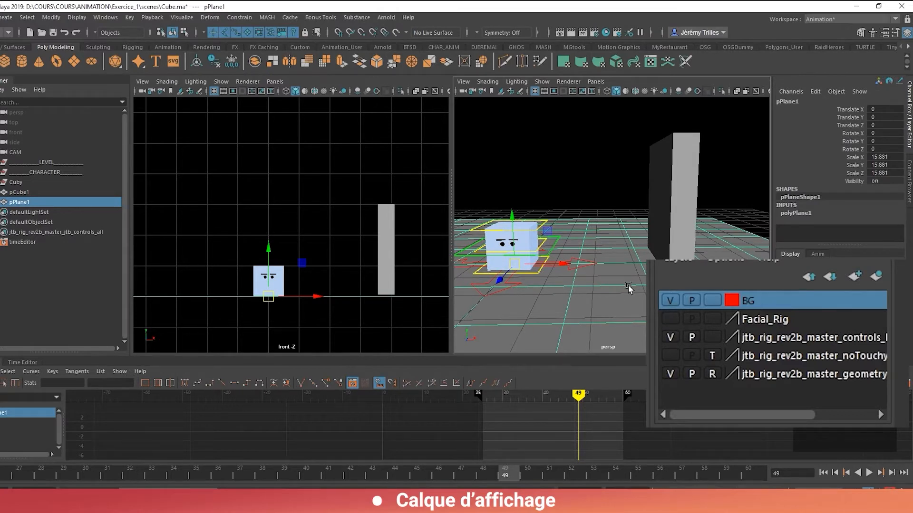
right_click(762, 295)
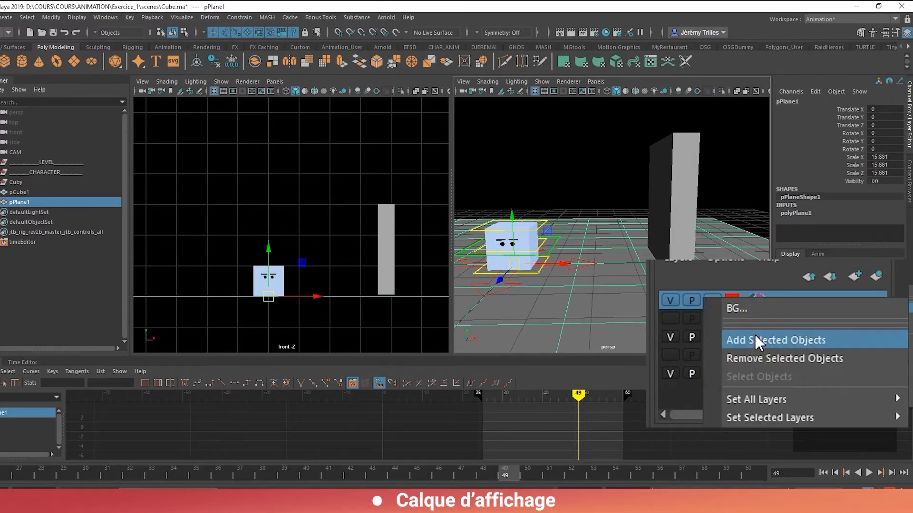
left_click(753, 342)
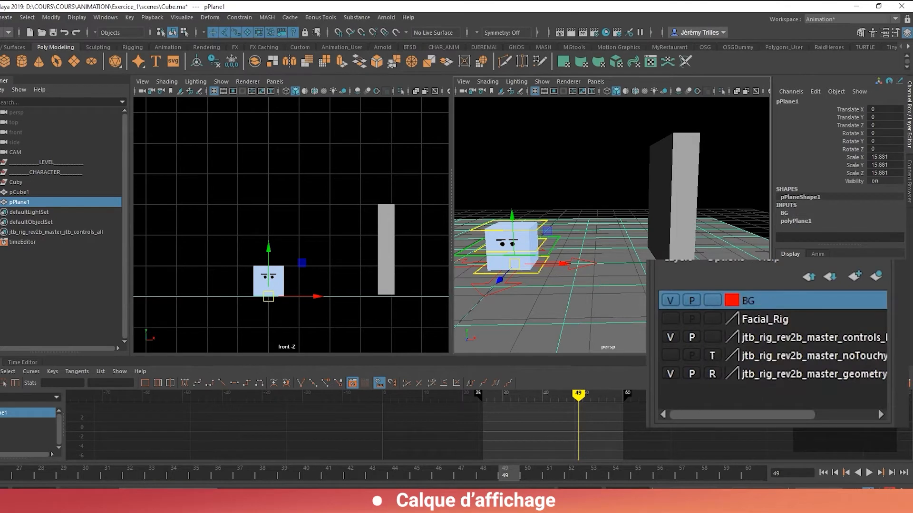
Toggle the BG layer's visibility off and back on to check that it controls the ground plane
left_click(666, 300)
left_click(666, 300)
left_click_drag(629, 290, 640, 291, "alt")
left_click(669, 299)
left_click(669, 300)
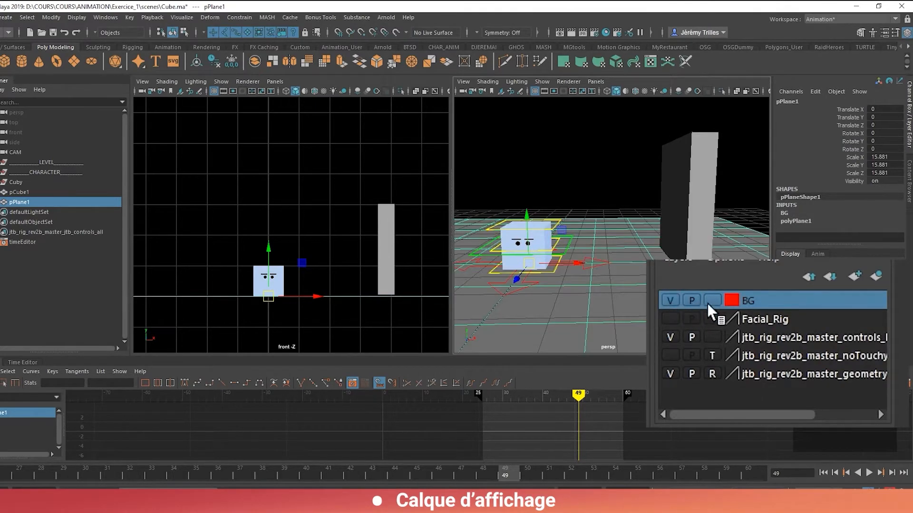
Turn off the BG layer's playback visibility and play the timeline briefly to check the effect
left_click(691, 301)
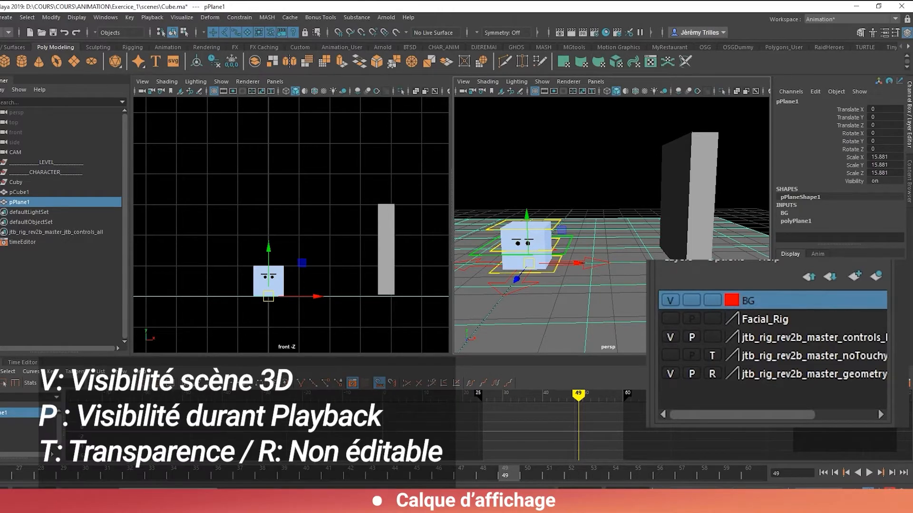
left_click(869, 472)
left_click(869, 472)
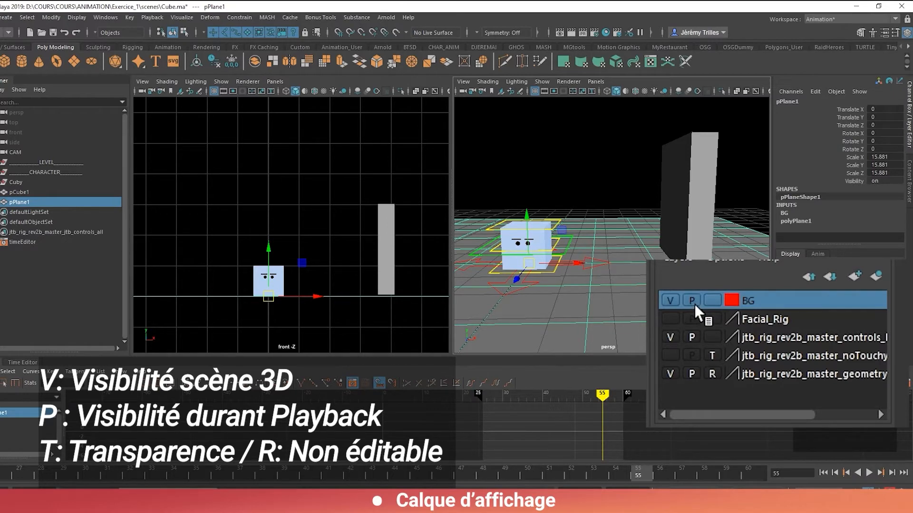
Cycle the BG layer's display type through Template to Reference (R) so its objects cannot be selected
left_click(712, 300)
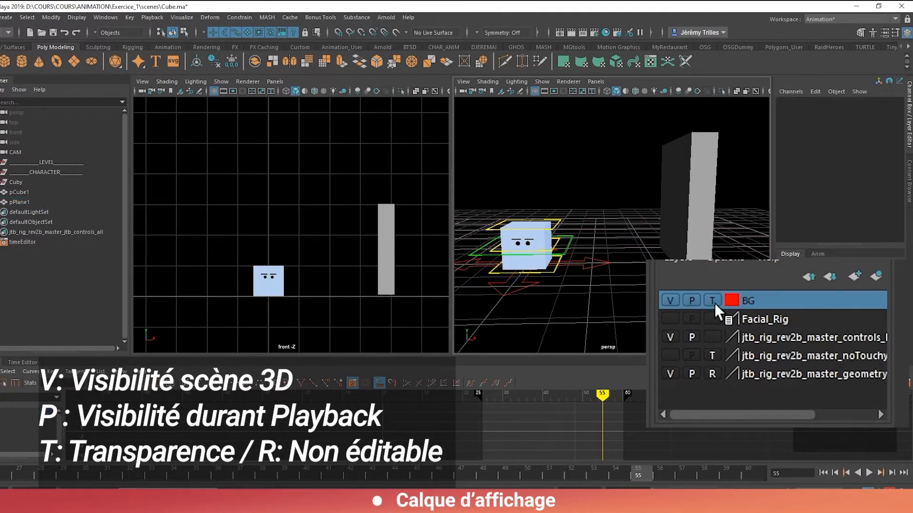
left_click(714, 301)
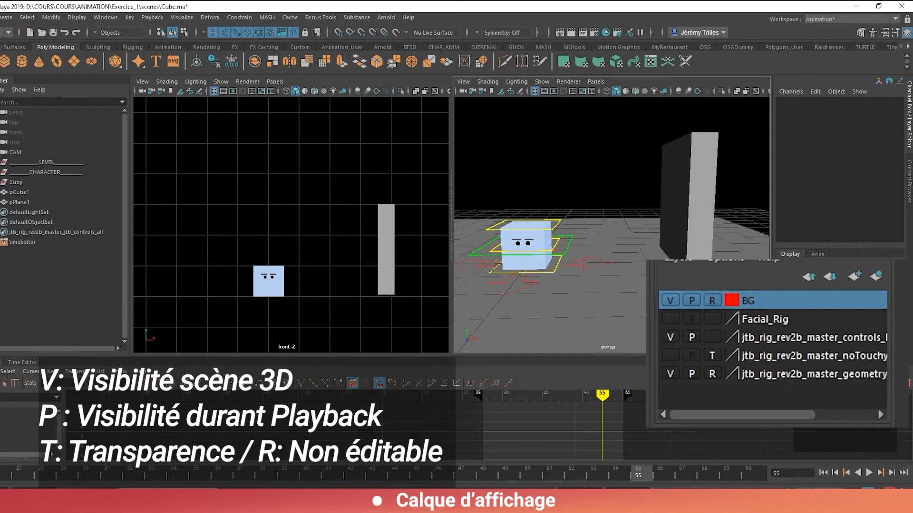
Make the Facial_Rig display layer visible so the character's facial controls can be used
left_click_drag(663, 304, 702, 308, "alt")
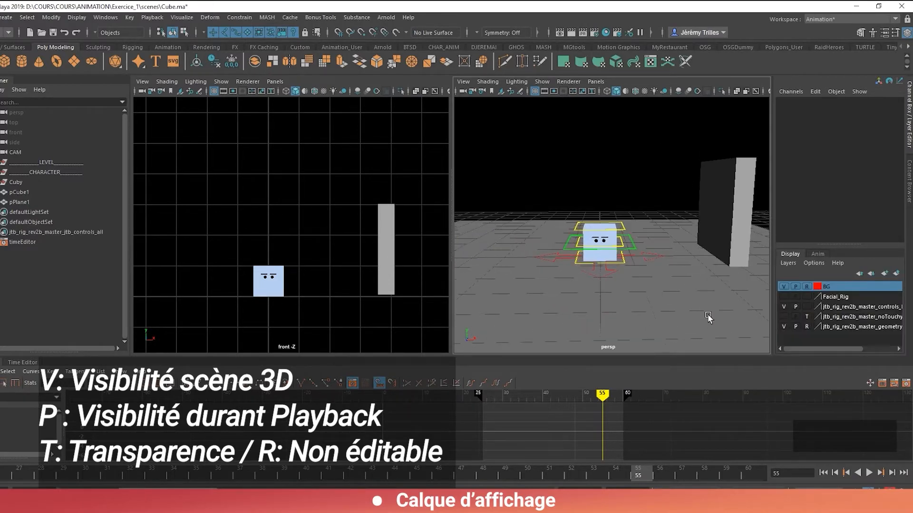
middle_click_drag(660, 257, 663, 265, "alt")
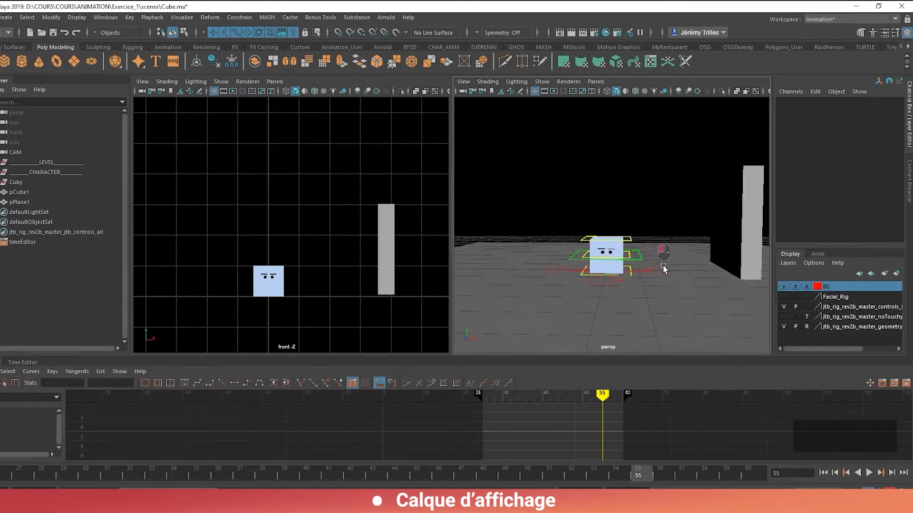
right_click_drag(662, 265, 674, 292, "alt")
middle_click_drag(674, 292, 639, 277, "alt")
mouse_move(640, 278)
left_mouse_down("alt")
mouse_move(661, 268)
mouse_move(652, 289)
left_mouse_up("alt")
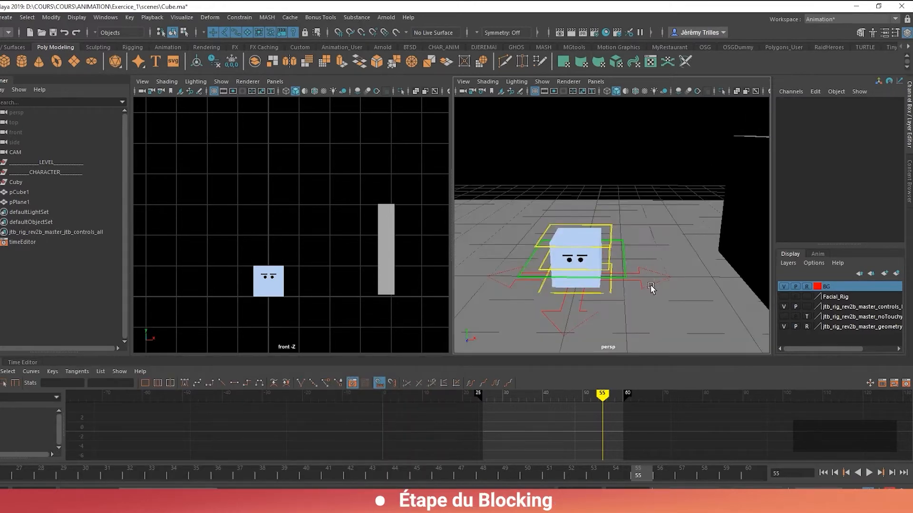
middle_click_drag(652, 289, 664, 270, "alt")
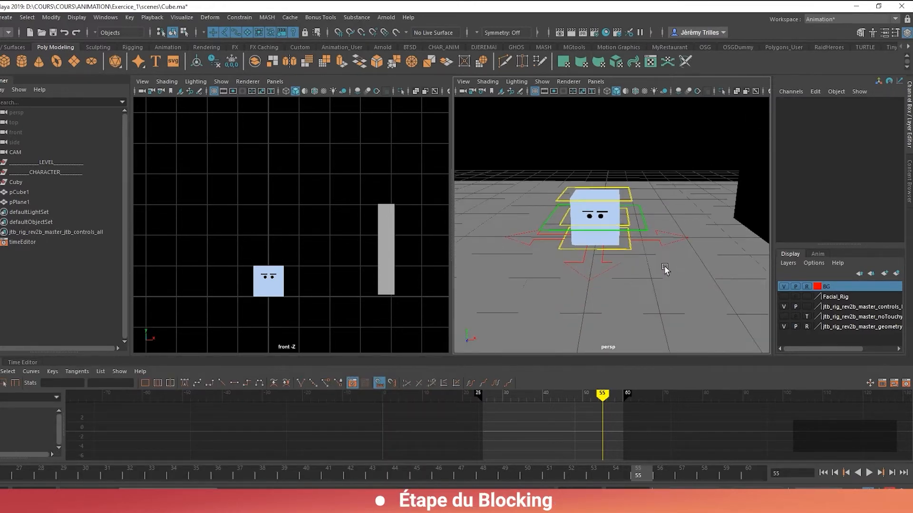
left_click(783, 297)
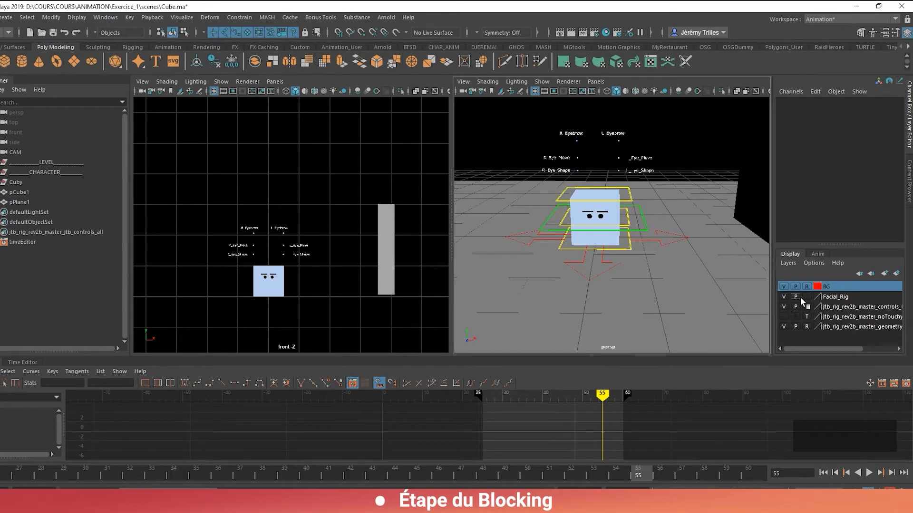
Select the character's left eyebrow control and move it to about X 0.204, Y 0.134
left_click_drag(694, 263, 687, 248, "alt")
middle_click_drag(687, 248, 692, 266, "alt")
left_click_drag(693, 266, 689, 263, "alt")
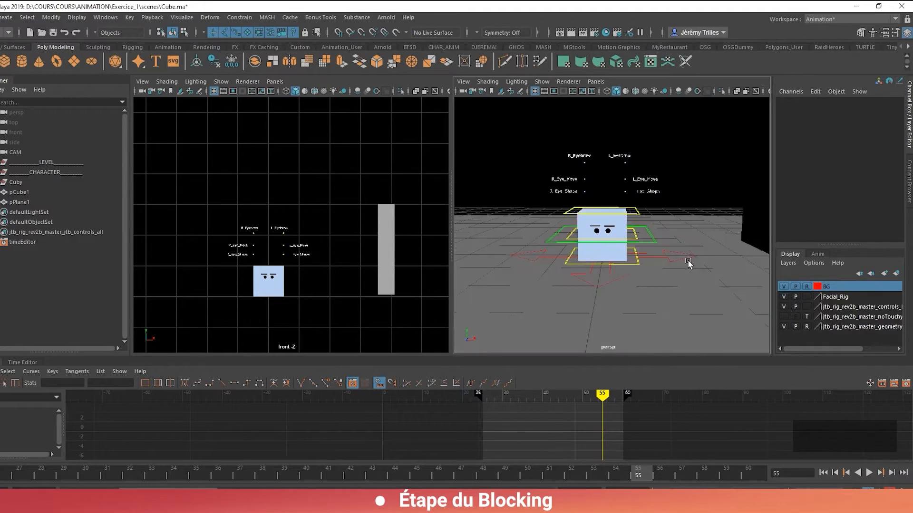
middle_click_drag(660, 259, 671, 267, "alt")
right_click_drag(671, 268, 682, 270, "alt")
key("w")
left_click_drag(671, 151, 625, 166)
key("w")
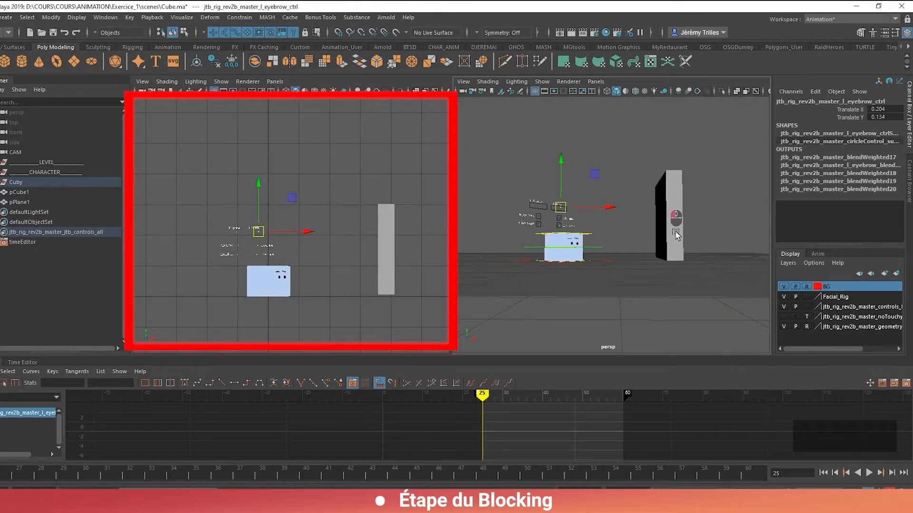
Rename the wall cube as Mur and the ground plane as Sol
left_click(675, 218)
scroll(653, 215, "up", 3)
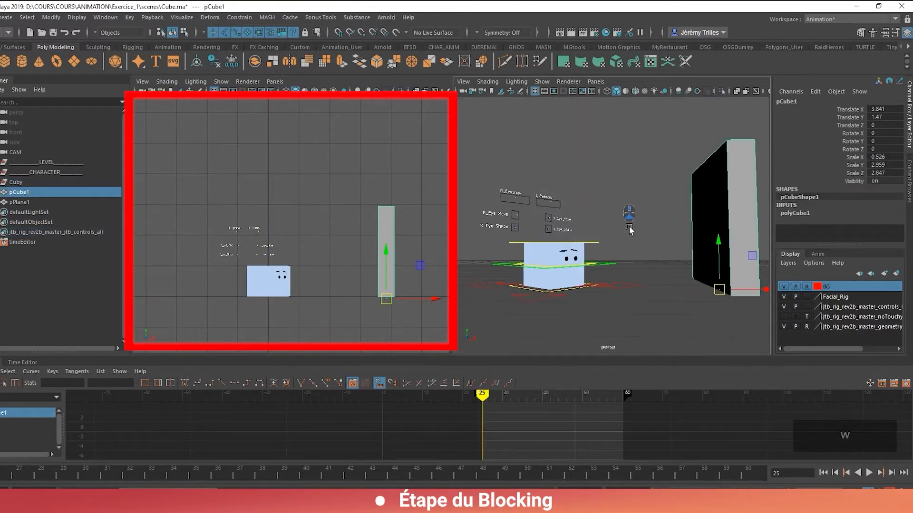
double_click(19, 193)
type("Mur")
key("Tab")
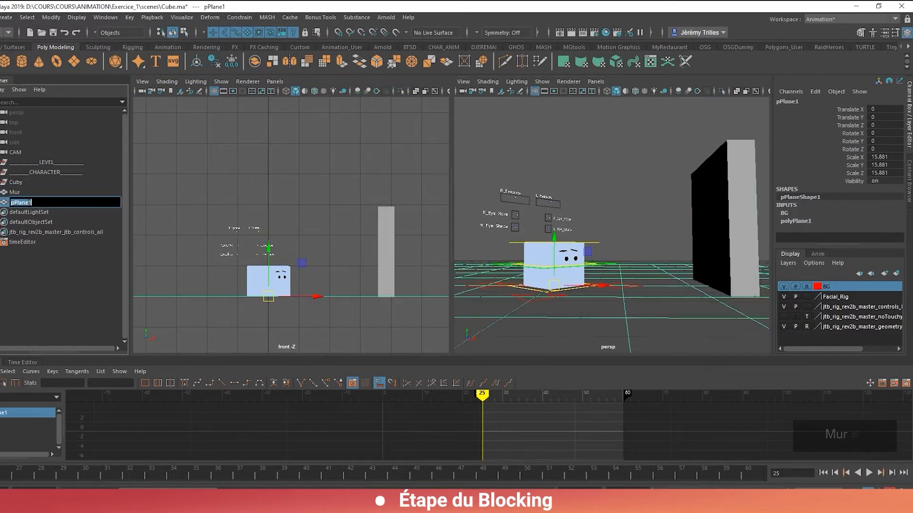
type("Sol")
key("Return")
Rotate the cube character's upper control slightly to tilt the top of its body
left_click(614, 201)
middle_click_drag(603, 214, 596, 243, "alt")
key("w")
left_click(583, 243)
key("e")
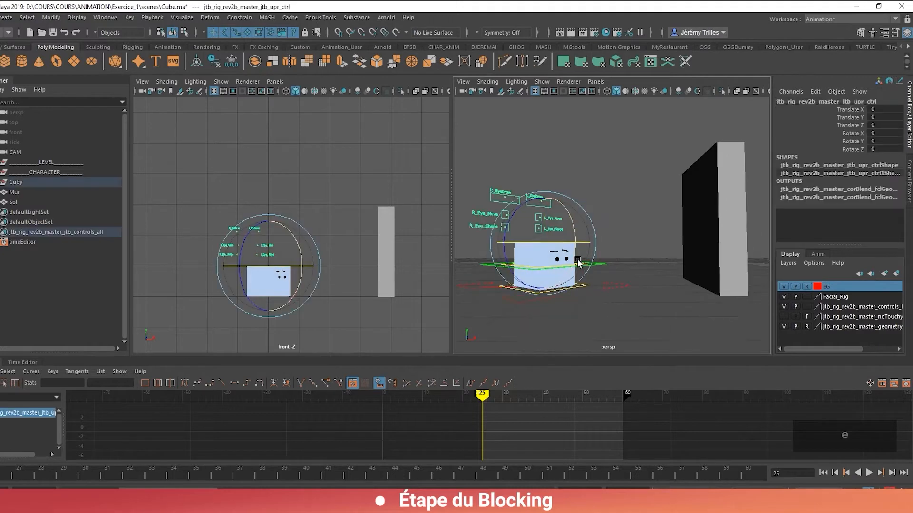
left_click_drag(575, 257, 576, 251)
Select all of the cube character's body and facial controls together
key("w")
left_click(624, 272)
middle_click_drag(637, 308, 661, 295, "alt")
left_click_drag(663, 296, 493, 169)
Set the timeline range to start at 0 and key the selected controls at frame 0
type("0")
key("Return")
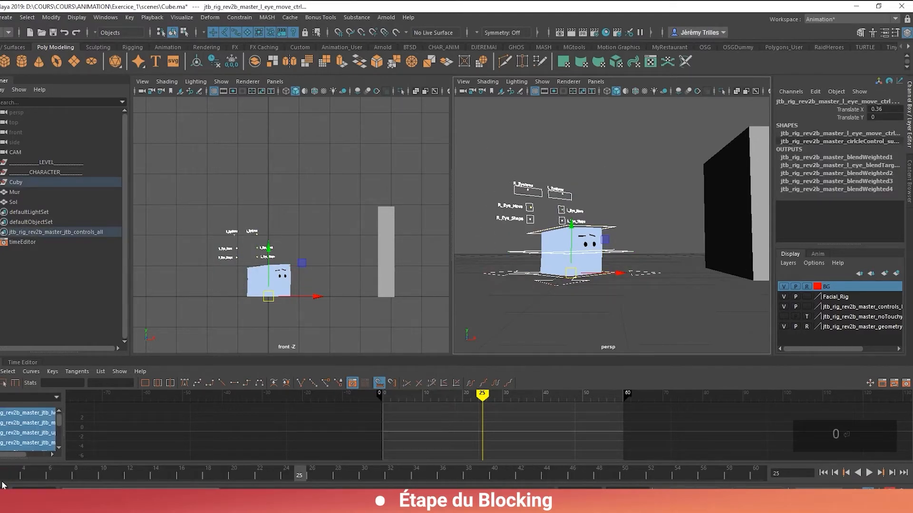
left_click(0, 473)
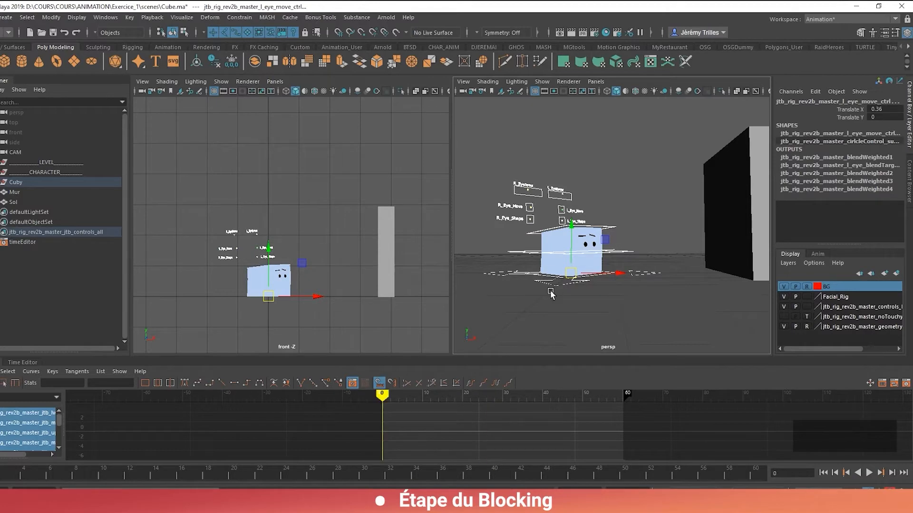
key("s")
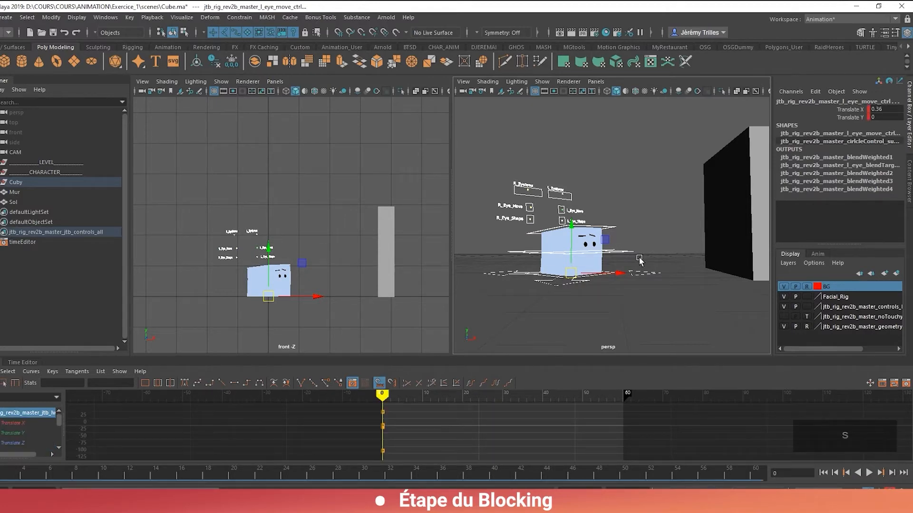
Select the cube character's main control and its upper control in turn to examine their transform values
left_click(625, 236)
scroll(623, 253, "up", 4)
left_click(629, 270)
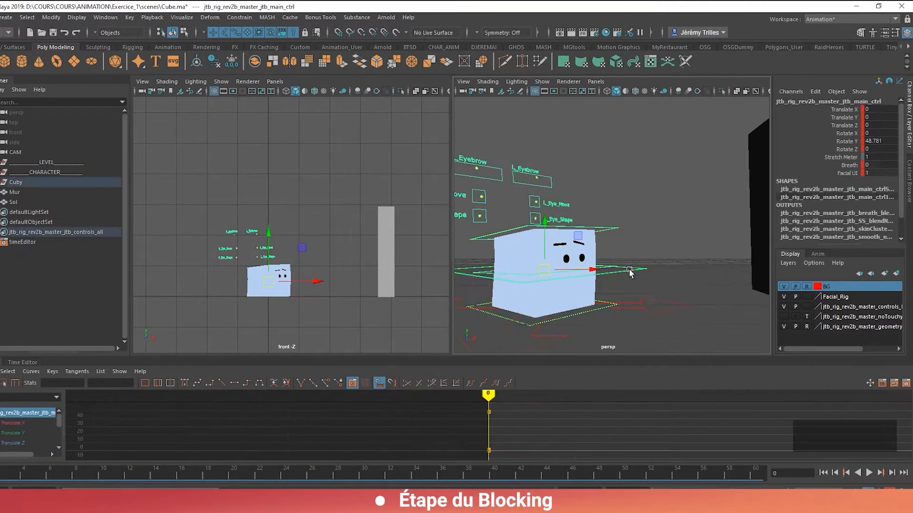
left_click(596, 265)
left_click(604, 223)
left_click(603, 223)
scroll(603, 223, "down", 4)
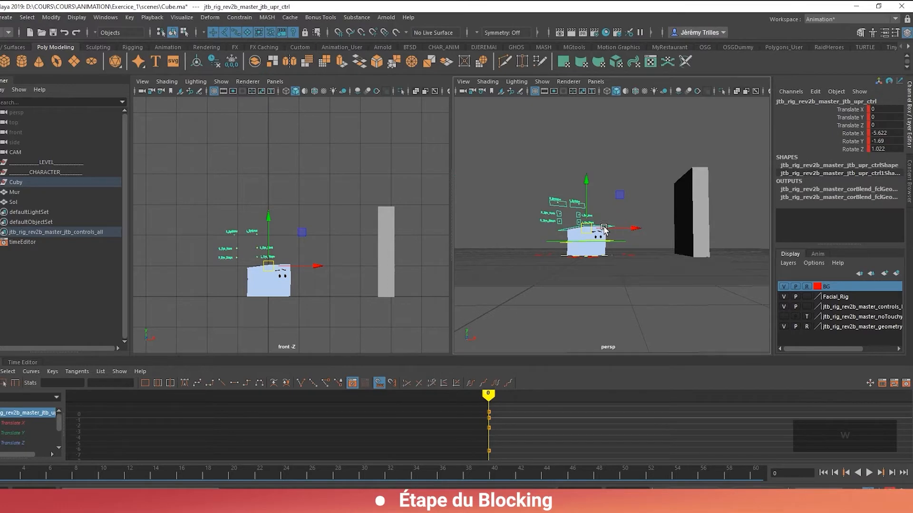
scroll(642, 327, "up", 4)
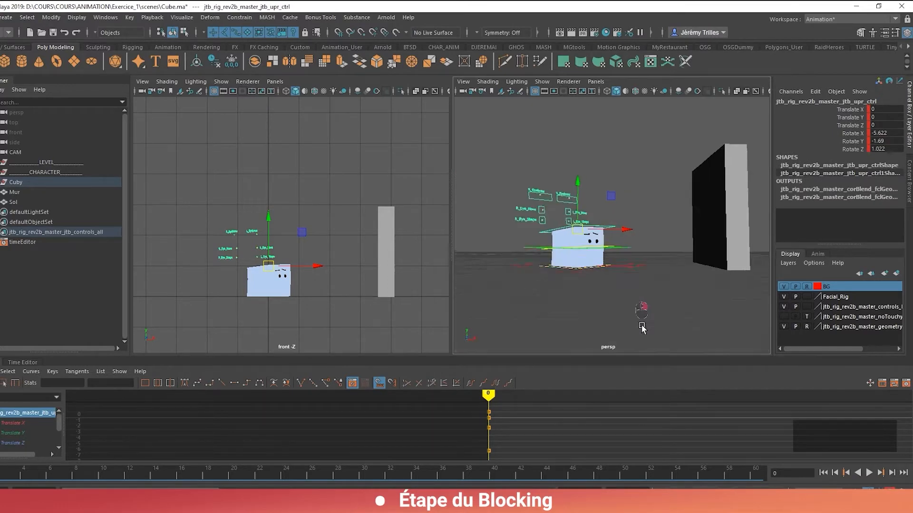
Select the control at the base of the cube character and activate the Rotate tool
key("w")
middle_click_drag(608, 272, 613, 281, "alt")
left_click(600, 273)
key("e")
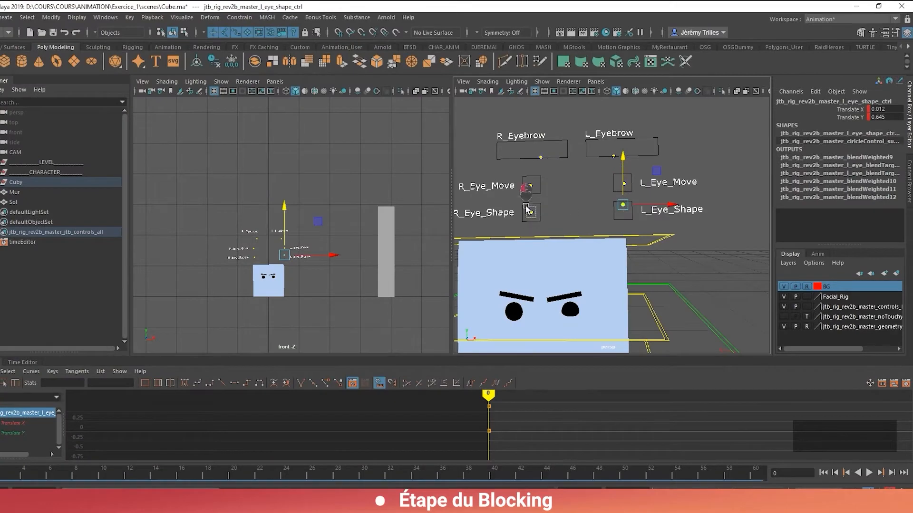
Raise the right eye shape control and tilt the upper control forward to about 3.2 degrees in X
left_click(532, 212)
left_click_drag(532, 198, 533, 189)
left_click(568, 237)
scroll(567, 250, "down", 2)
key("e")
left_click_drag(566, 250, 564, 249)
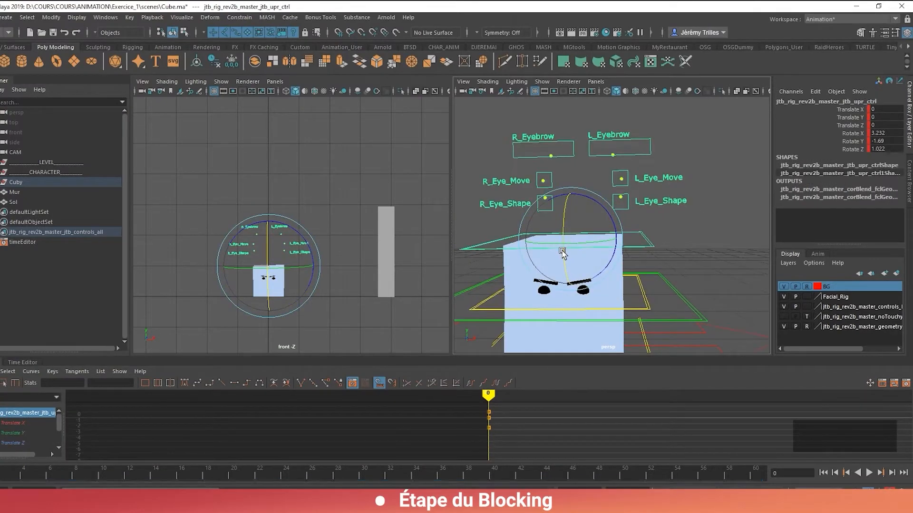
Reset the upper control's X, Y and Z rotations to 0
key("w")
middle_click_drag(637, 277, 653, 246, "alt")
left_click_drag(889, 149, 881, 134)
type("0")
key("Return")
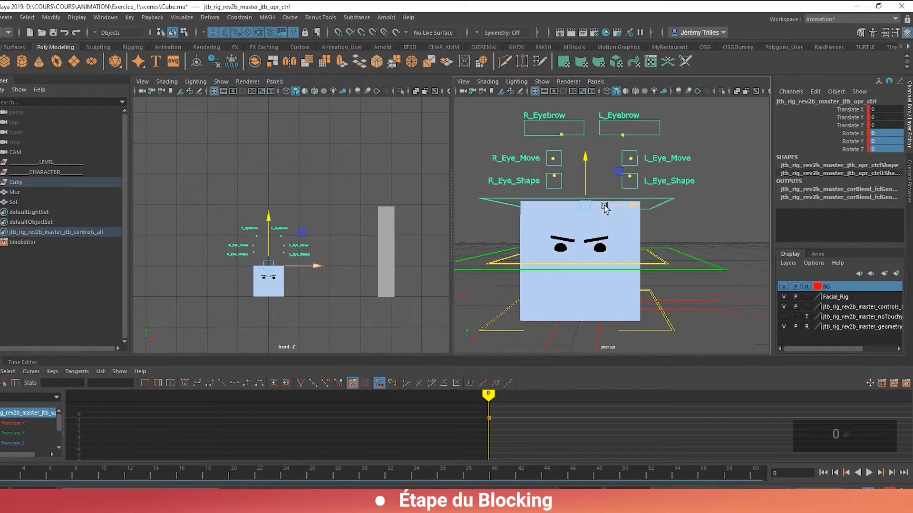
Tilt the upper control forward about 5.7 degrees in X and move the timeline to frame 4
key("e")
left_click_drag(583, 214, 582, 219)
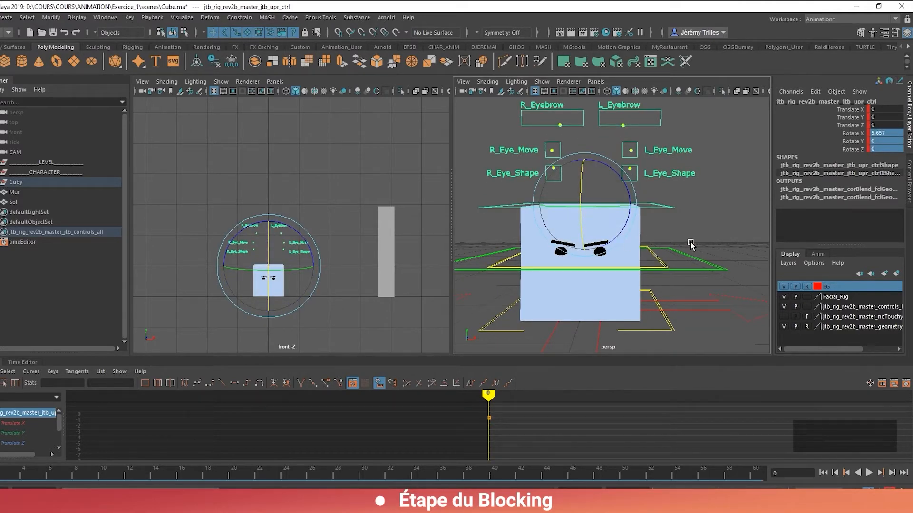
key("w")
left_click_drag(670, 238, 675, 238, "alt")
left_click(27, 479)
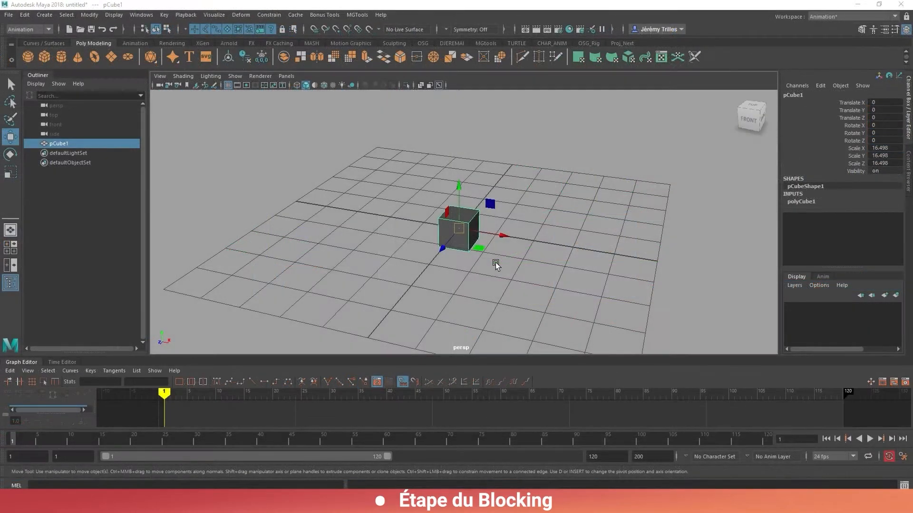
In the untitled scene, key pCube1 with Translate X about -41.3 at frame 1 and about -14.3 at frame 10
key("s")
left_click_drag(500, 236, 486, 295)
left_click(67, 440)
left_click(70, 441)
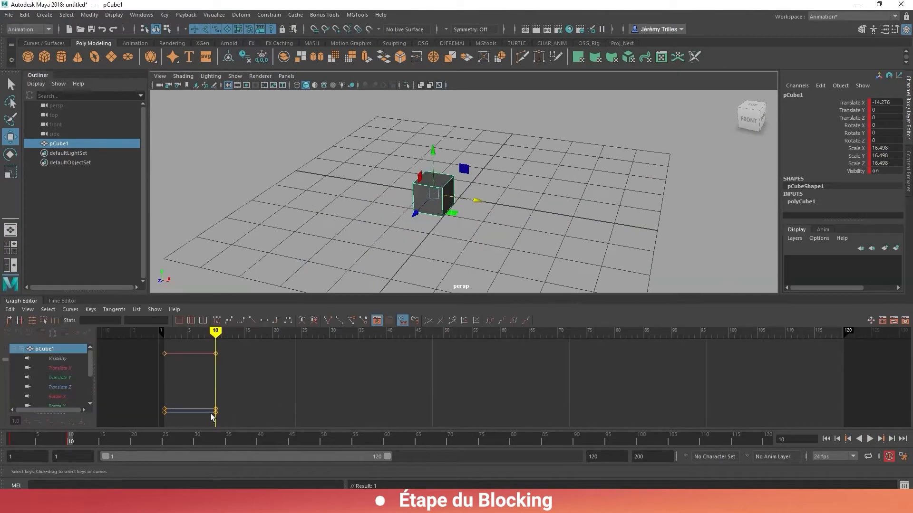
Isolate pCube1's Translate X curve in the Graph Editor and play the motion from frame 1
left_click(68, 369)
left_click_drag(72, 439, 9, 438)
key("alt+v")
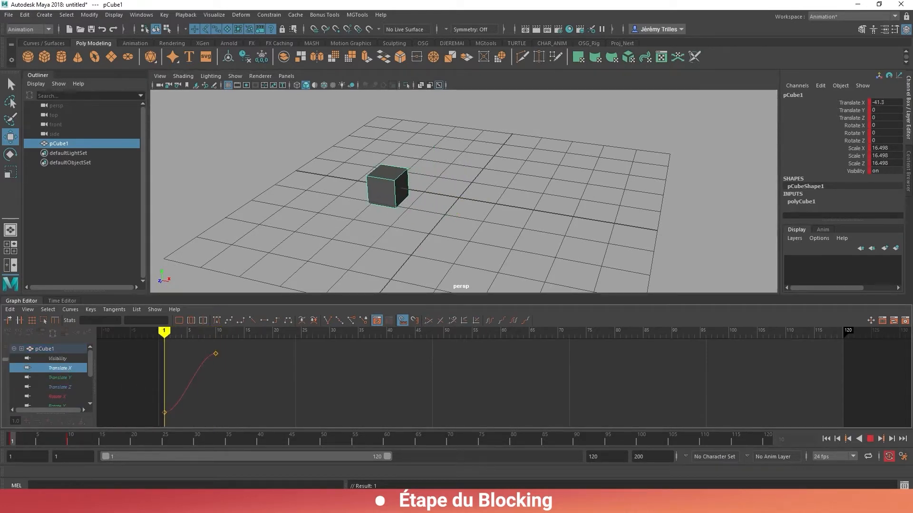
key("alt+v")
left_click(12, 438)
key("alt+v")
key("alt+v")
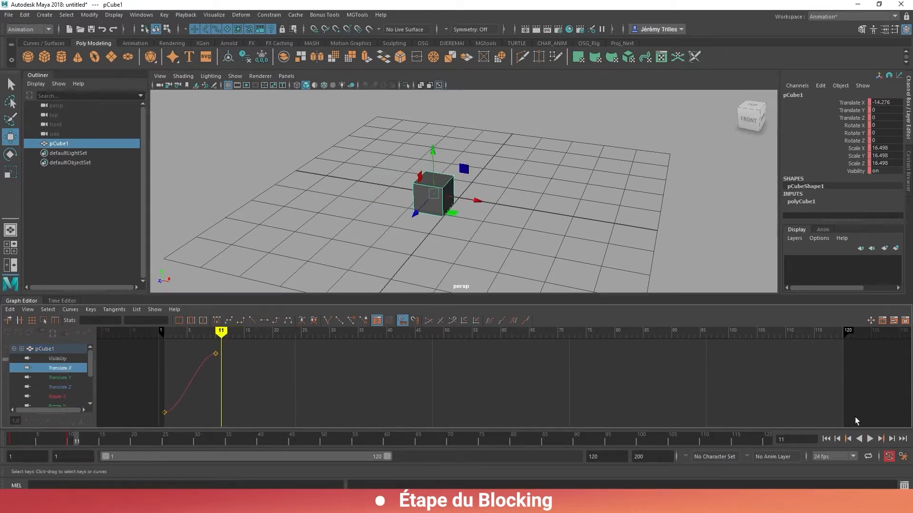
In the animation preferences, set the default in tangent to Plateau and the out tangent to Stepped, and save
left_click(904, 458)
left_click_drag(277, 83, 450, 90)
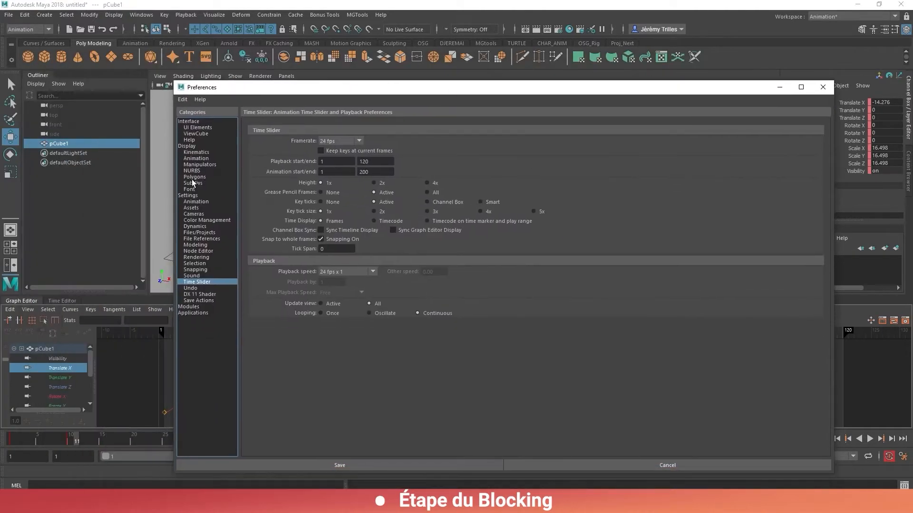
left_click(200, 202)
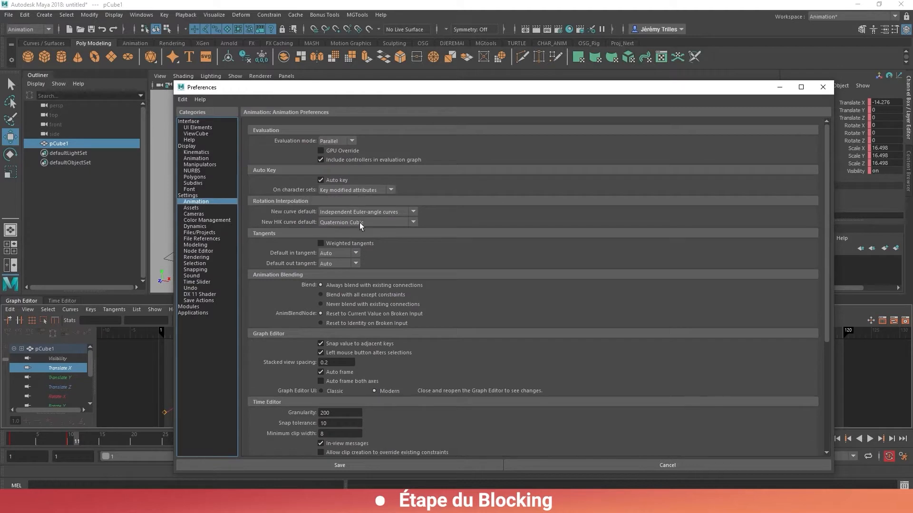
left_click(340, 253)
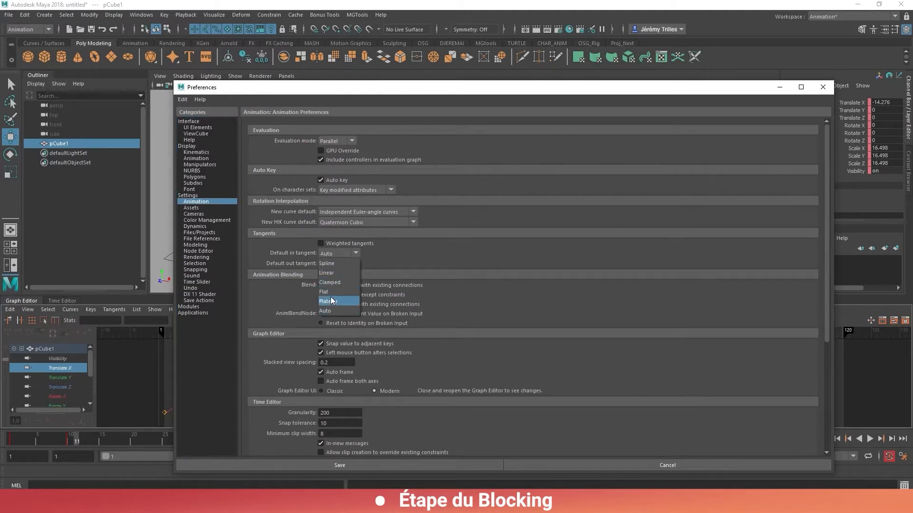
left_click(331, 304)
left_click(340, 263)
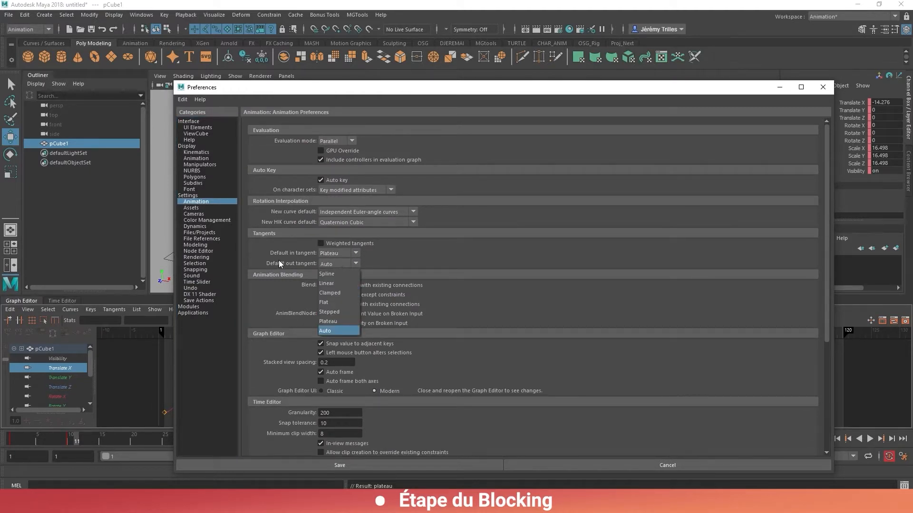
left_click(286, 259)
left_click(323, 264)
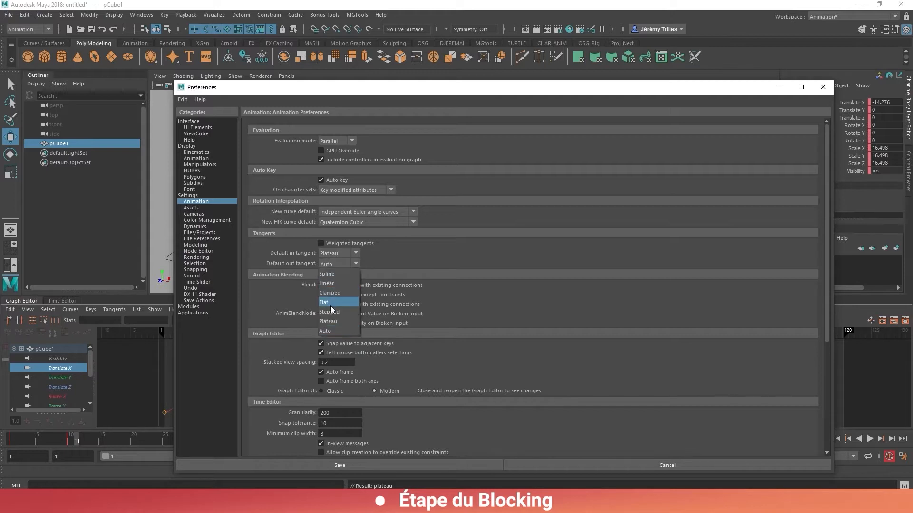
left_click(328, 305)
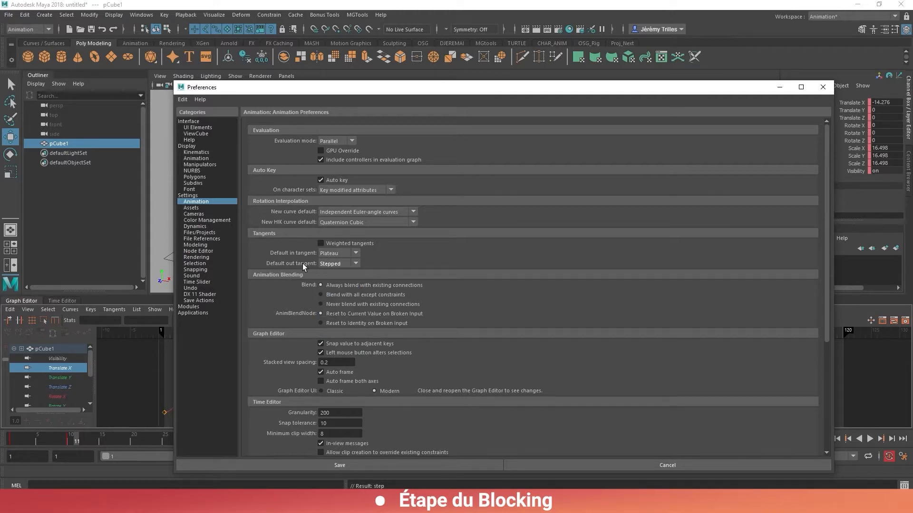
left_click(346, 466)
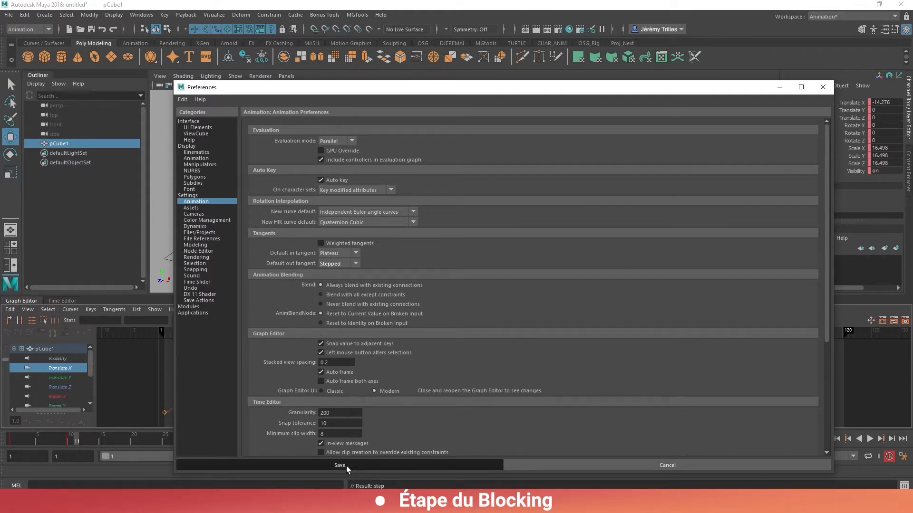
Move pCube1 further along X at frames 22 and 32, reaching Translate X 25.43 at frame 32
left_click_drag(89, 436, 146, 437)
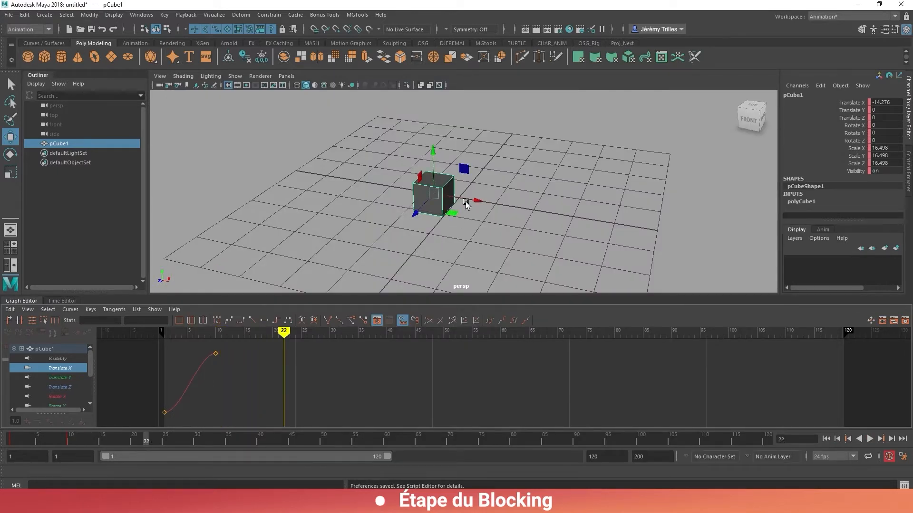
left_click_drag(466, 203, 491, 204)
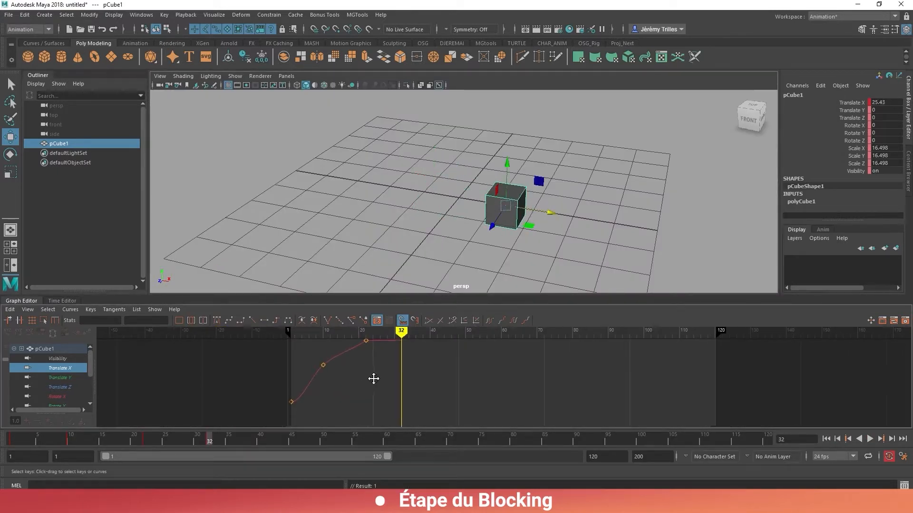
Select all keys on pCube1's Translate X curve and convert them to stepped tangents
middle_click_drag(373, 378, 360, 432, "alt")
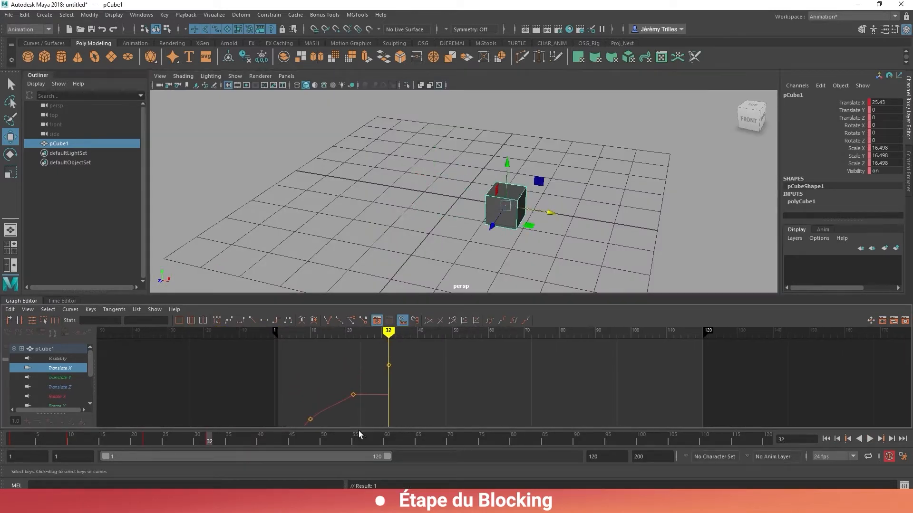
scroll(354, 388, "down", 5)
middle_click_drag(347, 381, 280, 377, "alt")
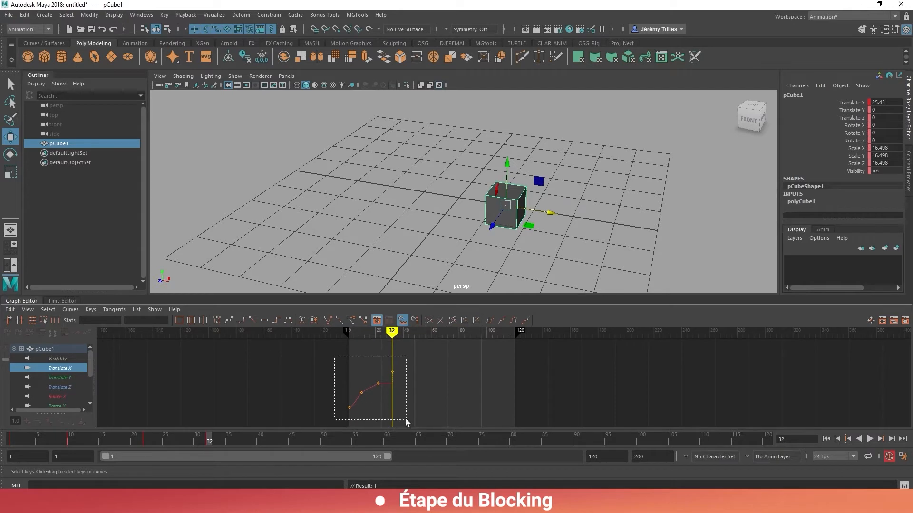
left_click_drag(406, 422, 406, 422)
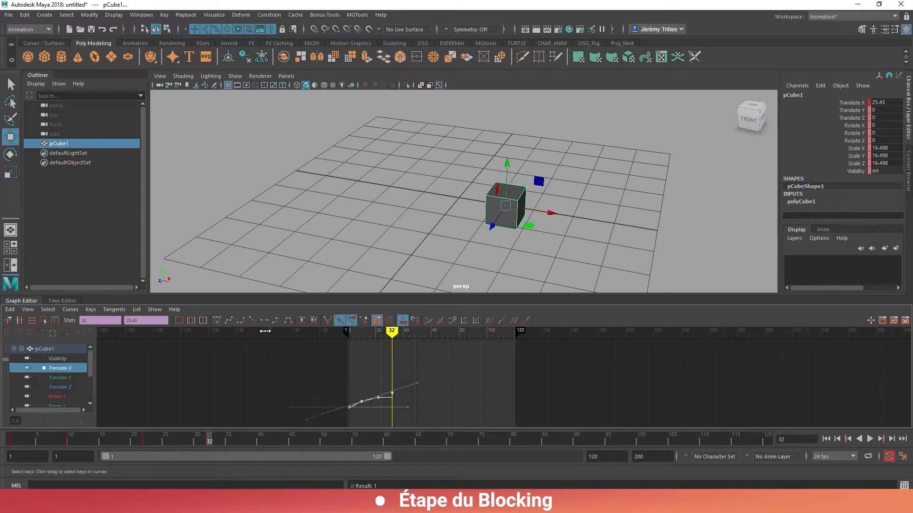
left_click(287, 316)
Scrub and play the stepped cube animation, and return to frame 1
key("alt+v")
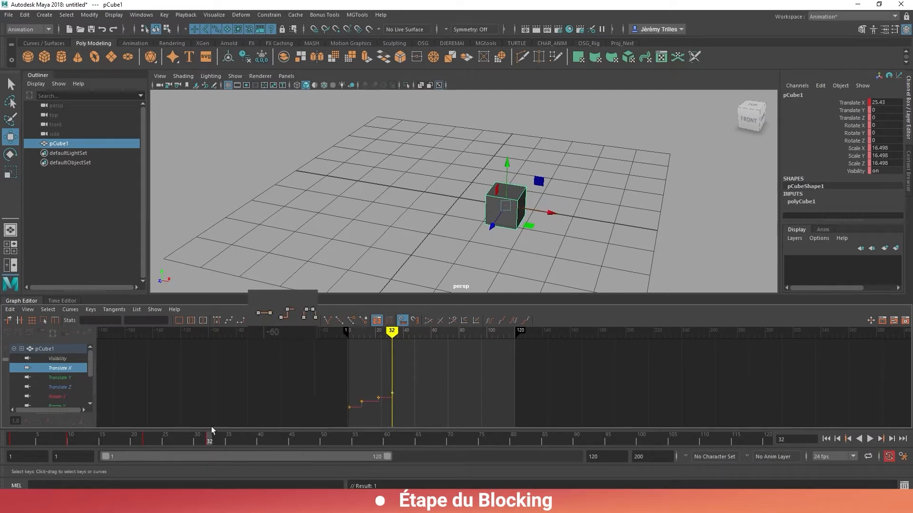
left_click_drag(212, 435, 127, 438)
key("alt+shift+v")
key("alt+v")
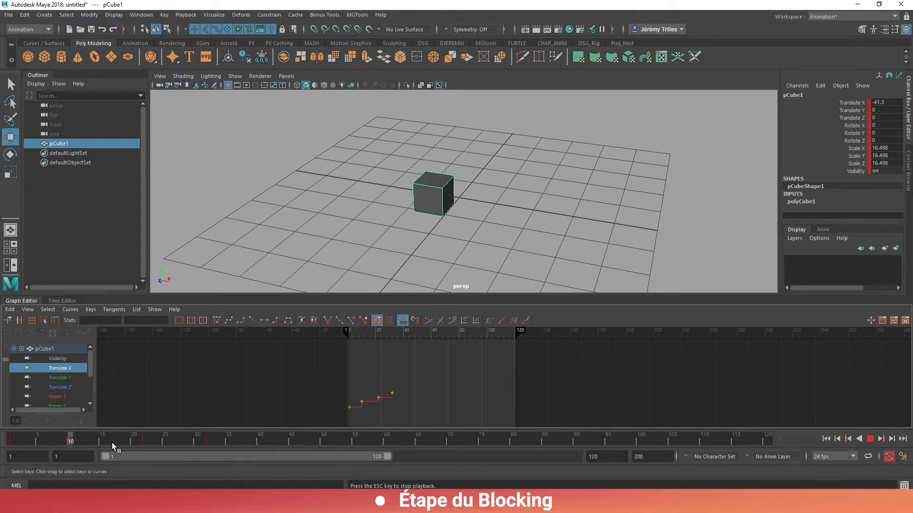
key("Escape")
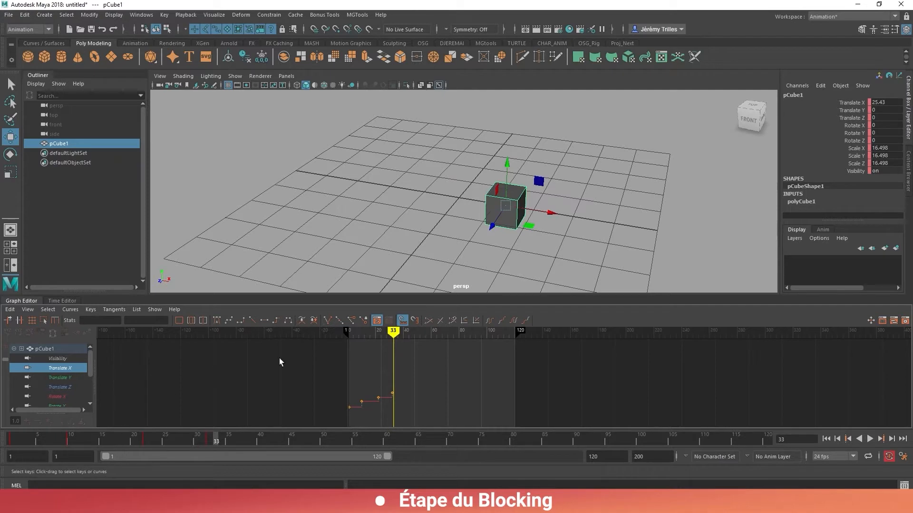
key("alt+shift+v")
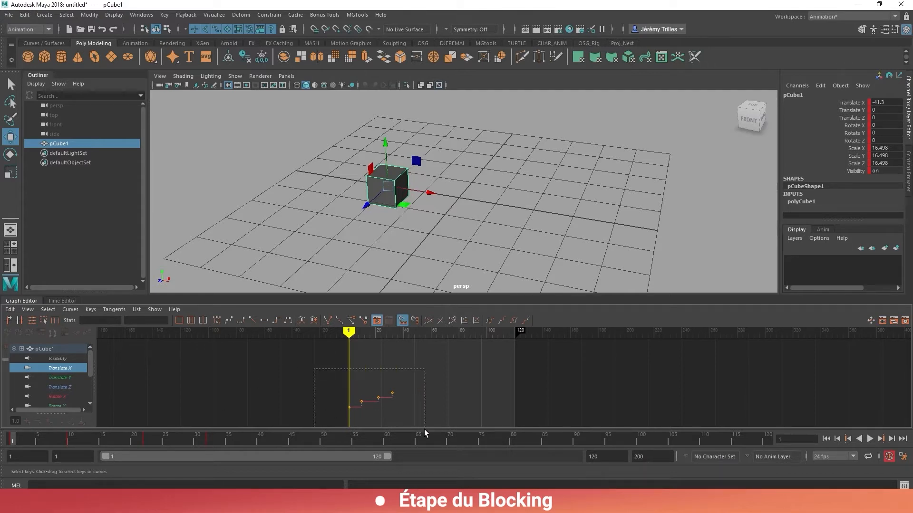
Select the keys of all pCube1's curves, apply Auto tangents, and scrub the timeline to check the motion
left_click_drag(424, 430, 418, 410)
left_click(47, 350)
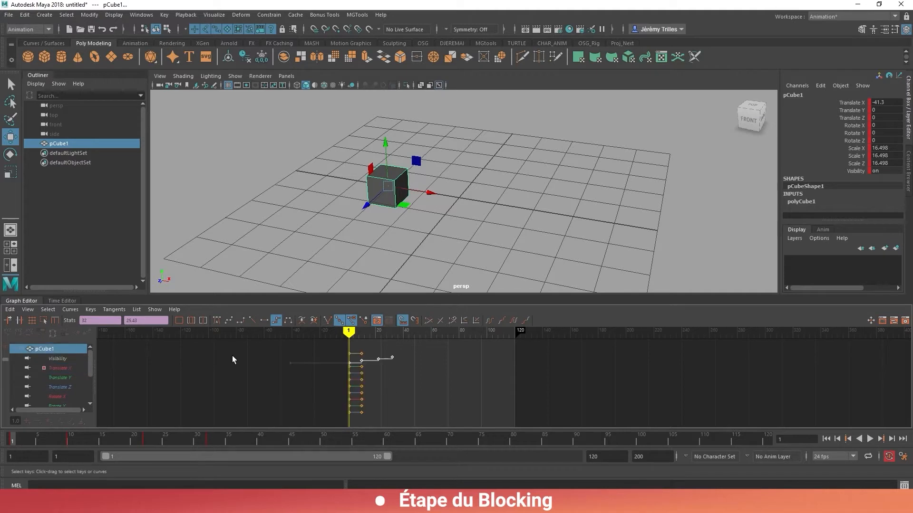
left_click_drag(310, 341, 444, 438)
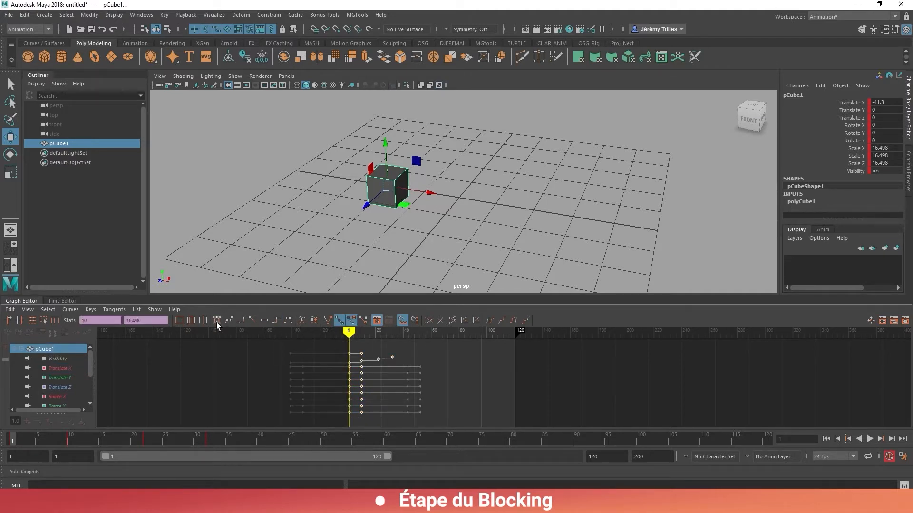
left_click(216, 323)
left_click(221, 388)
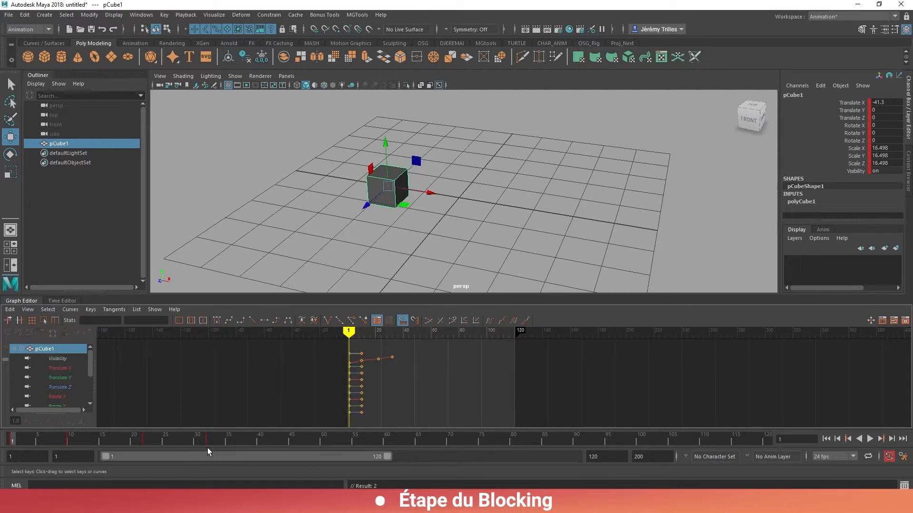
left_click_drag(208, 448, 122, 447)
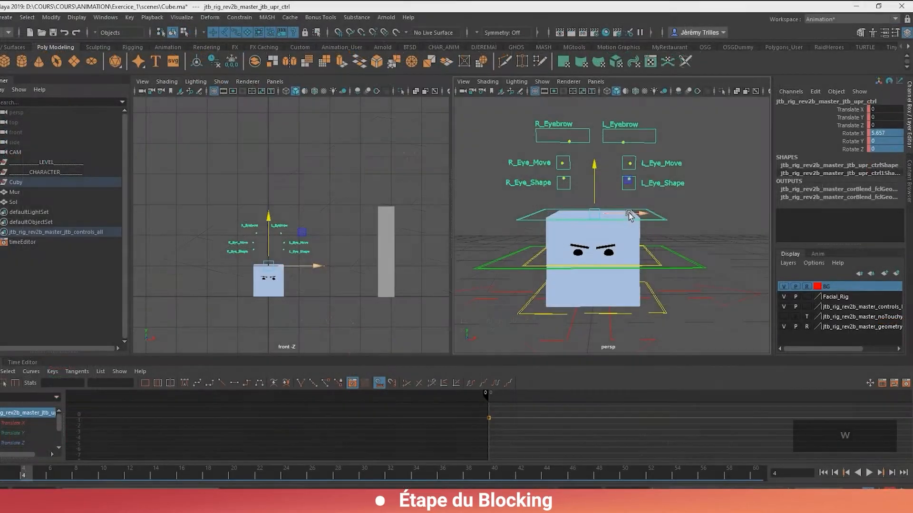
In the Cube.ma scene, go to frame 10 and tilt the character's upper control to about 6.2 degrees in X
left_click(623, 176)
left_click(630, 165)
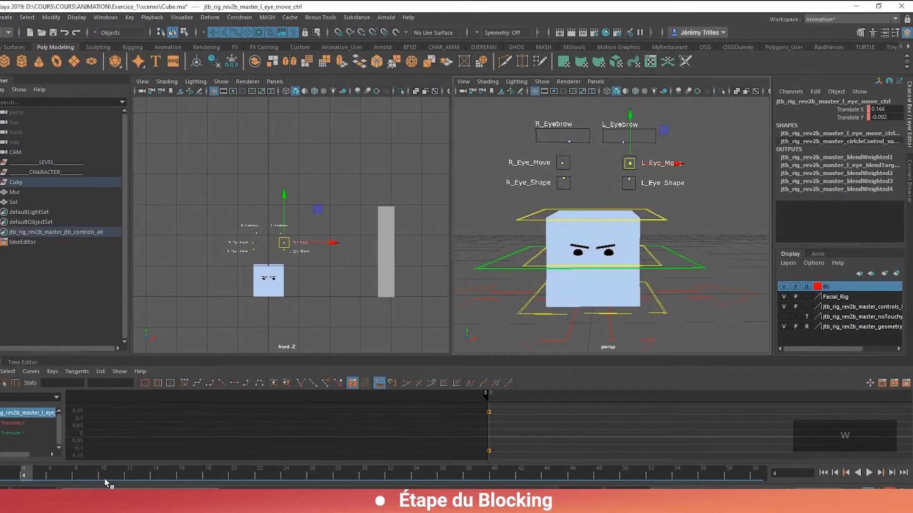
left_click(590, 224)
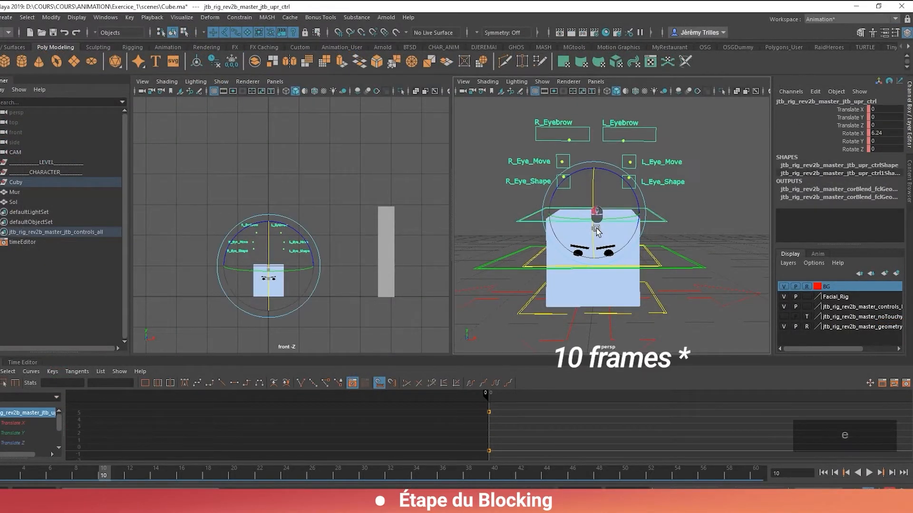
Key the facial controls at frame 10 with the left eye shape raised to about 0.94 in Y, and return to frame 0
left_click(585, 192)
left_click(558, 172)
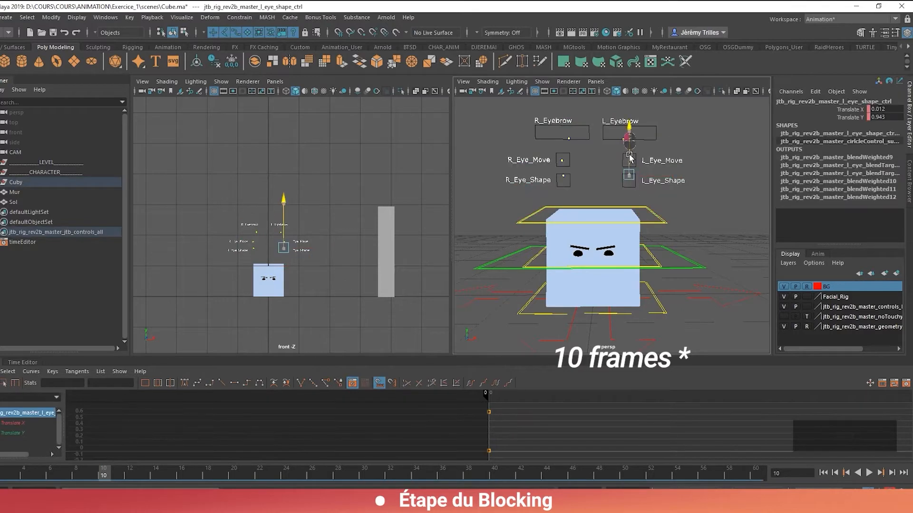
left_click_drag(556, 172, 649, 200)
key("s")
left_click(1, 480)
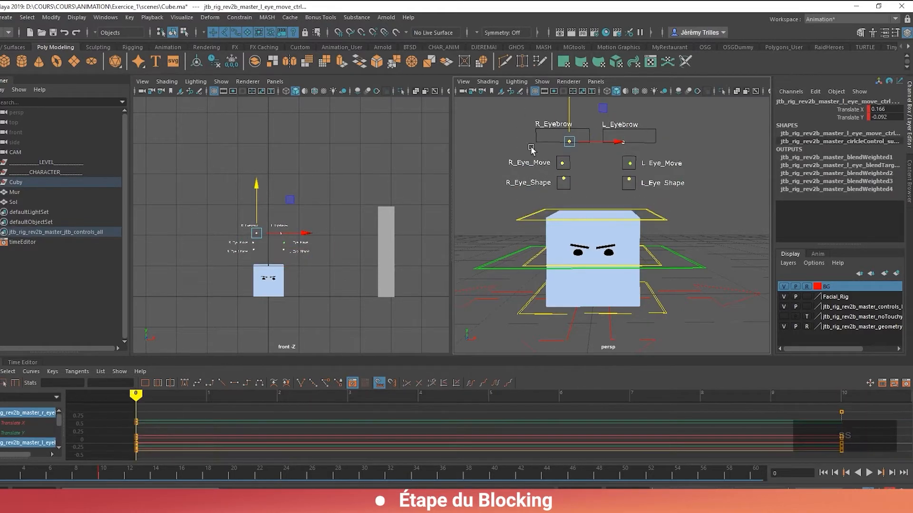
At frame 0, move both eyebrow controls to about -0.16 in Y and compare the poses at frames 0 and 10
left_click(539, 142)
left_click_drag(547, 139, 618, 156)
left_click_drag(568, 118, 568, 117)
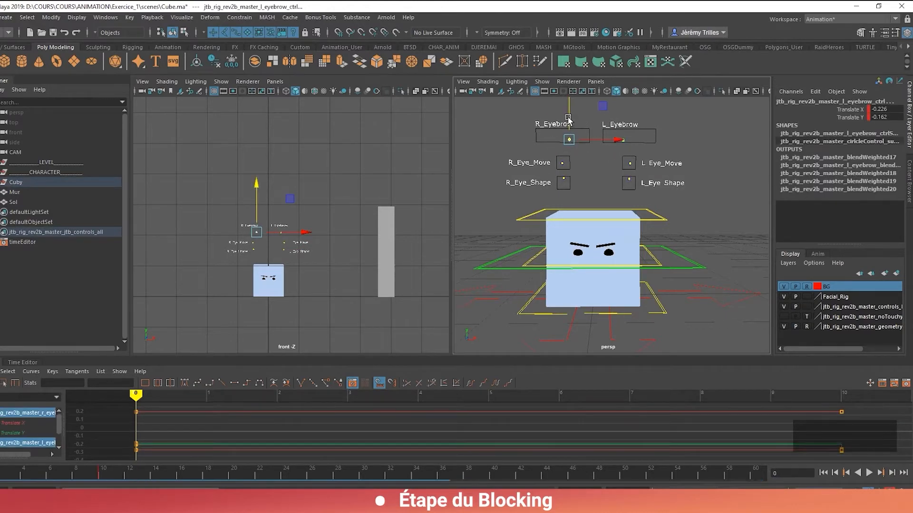
key("v")
key("c")
key("v")
key("c")
key("v")
At frame 10, lower the upper body control to about -0.07 in Y and compare it with frame 0
left_click(642, 222)
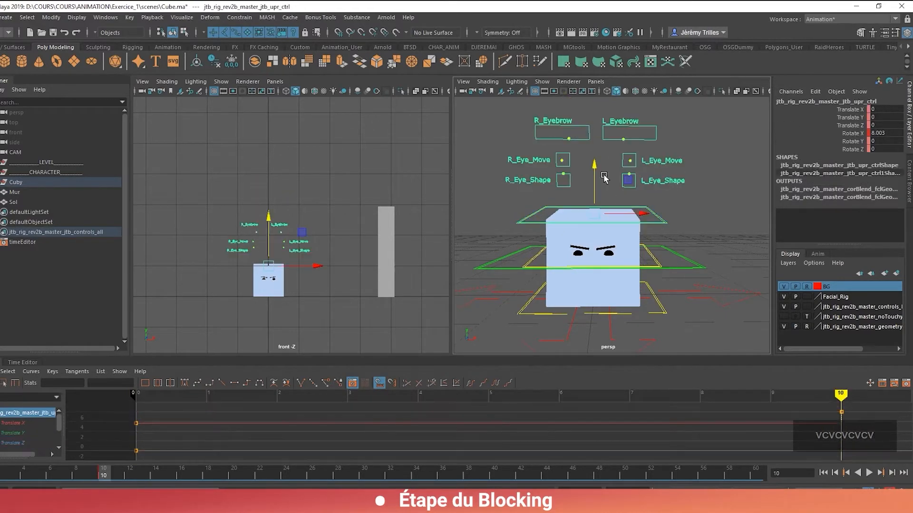
left_click_drag(595, 165, 595, 168)
key("c")
key("v")
key("c")
key("v")
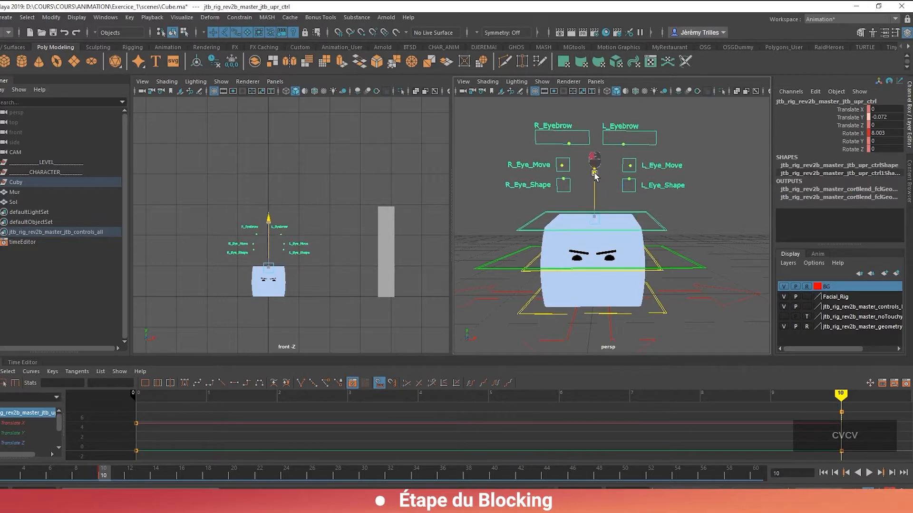
key("c")
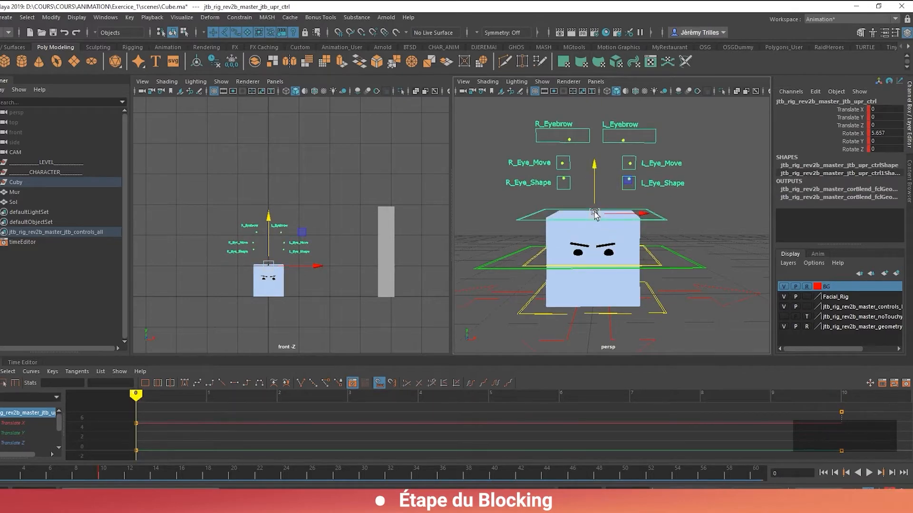
At frame 0, rotate the upper control to about -0.2 degrees in X and compare it with frame 10
key("e")
left_click_drag(592, 233, 590, 226)
key("v")
key("c")
key("v")
key("c")
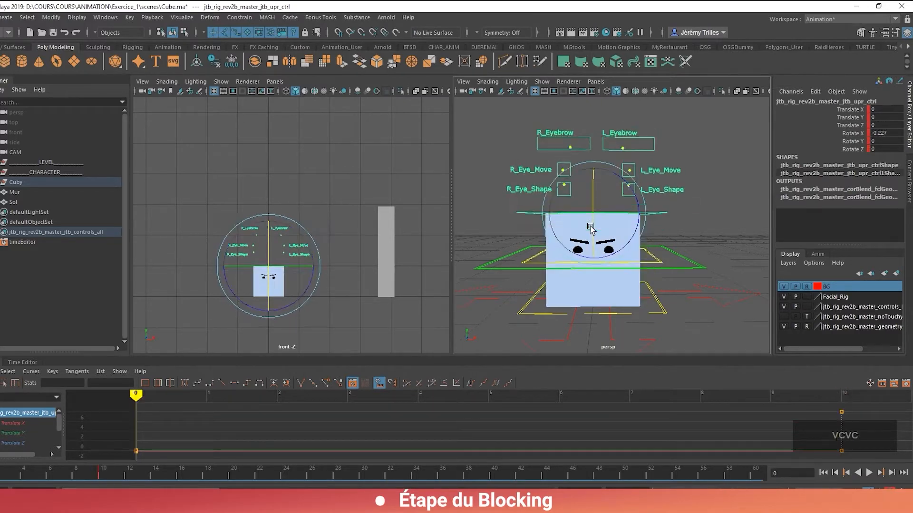
key("v")
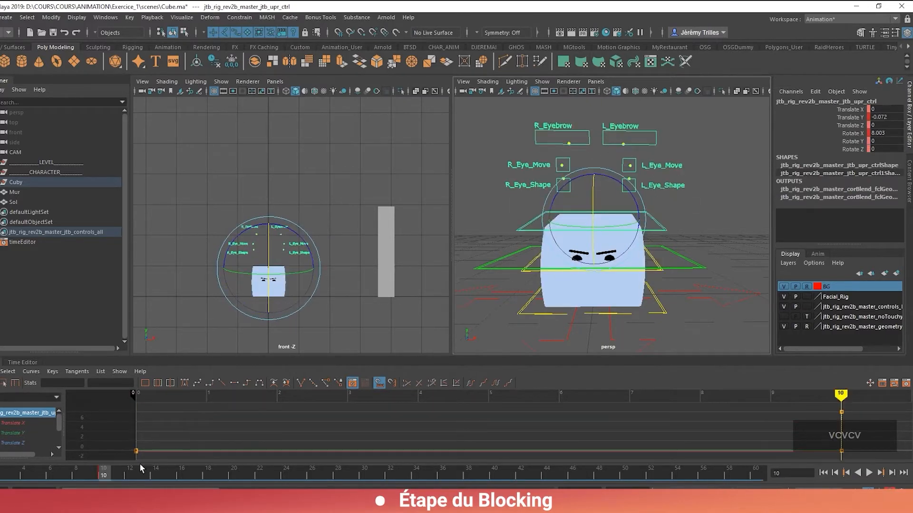
Hold the frame 10 pose by keying all of the character's controls at frame 16
left_click_drag(121, 474, 144, 478)
key("e")
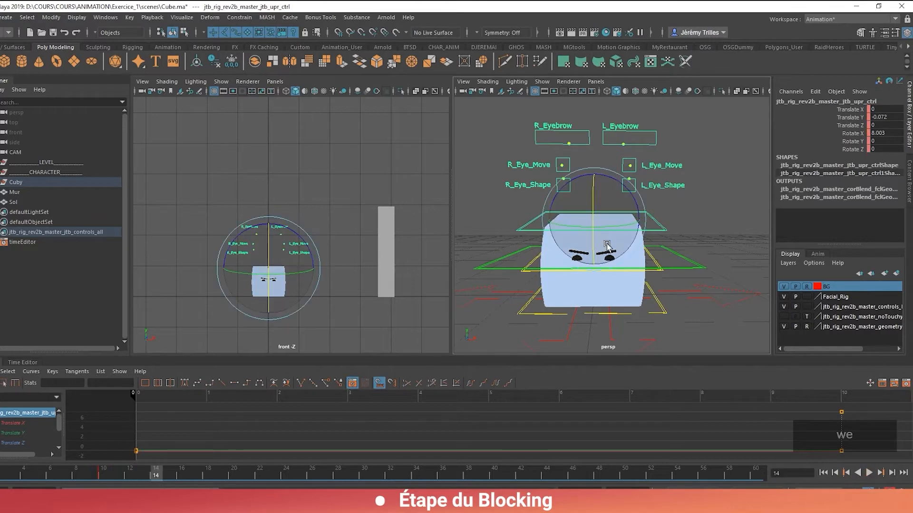
key("w")
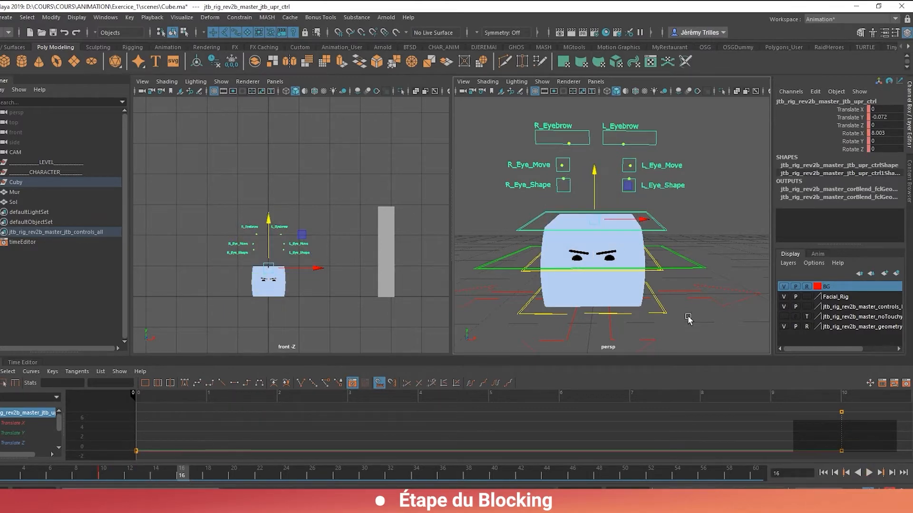
left_click_drag(688, 318, 483, 144)
key("s")
At frame 20, shift the eyes to about 0.32 in X, reposition the eyebrow controls, and slightly rotate the upper control
left_click_drag(208, 470, 234, 471)
left_click(596, 163)
mouse_move(610, 161)
left_mouse_down()
mouse_move(639, 169)
mouse_move(625, 132)
mouse_move(625, 151)
left_mouse_up()
left_click(570, 144)
left_click(622, 143)
left_click(590, 213)
key("e")
left_click_drag(580, 218, 586, 220)
Narrow the left eye at frame 20 by moving its shape control to about -0.14 in X and 0.63 in Y
left_click(634, 186)
left_click_drag(633, 186, 624, 175)
key("w")
left_click_drag(625, 175, 626, 179)
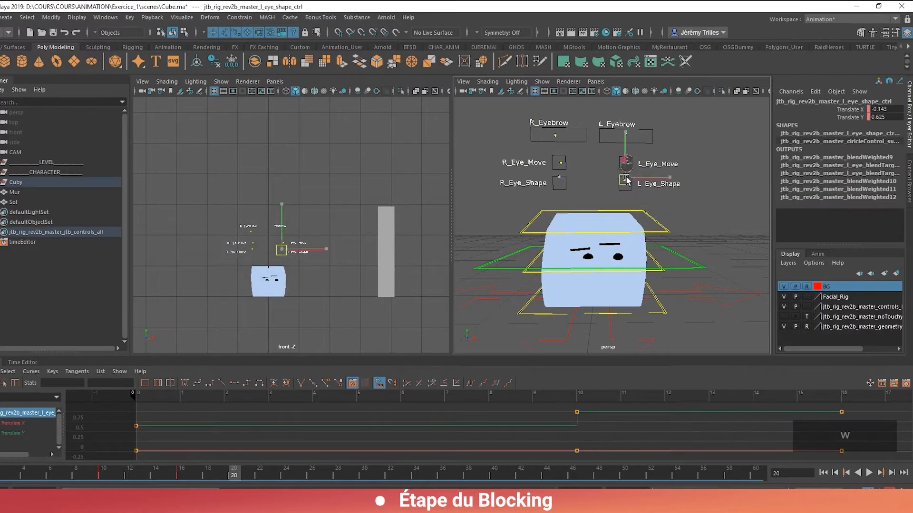
Lower both eyebrows at frame 20, the right one to about 0.07 in X and -0.13 in Y, comparing against frame 16
left_click(626, 133)
left_click_drag(626, 133, 623, 140)
left_click(555, 135)
left_click_drag(555, 136, 560, 138)
key("c")
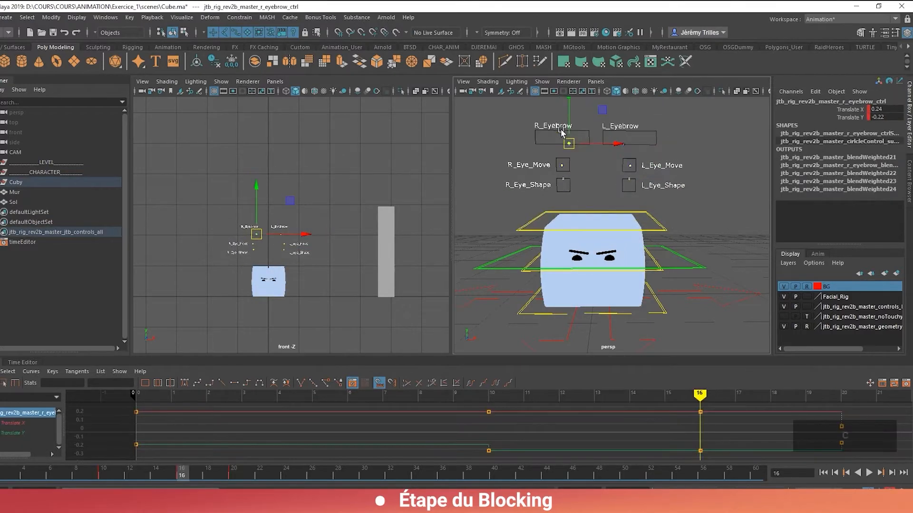
key("v")
key("c")
key("v")
key("c")
key("v")
key("c")
key("v")
Lower both eyebrow controls further at frame 20 to strengthen the frown over the eyes
left_click(623, 142)
mouse_move(623, 141)
left_mouse_down()
mouse_move(578, 142)
mouse_move(622, 143)
left_mouse_up()
left_click(561, 139)
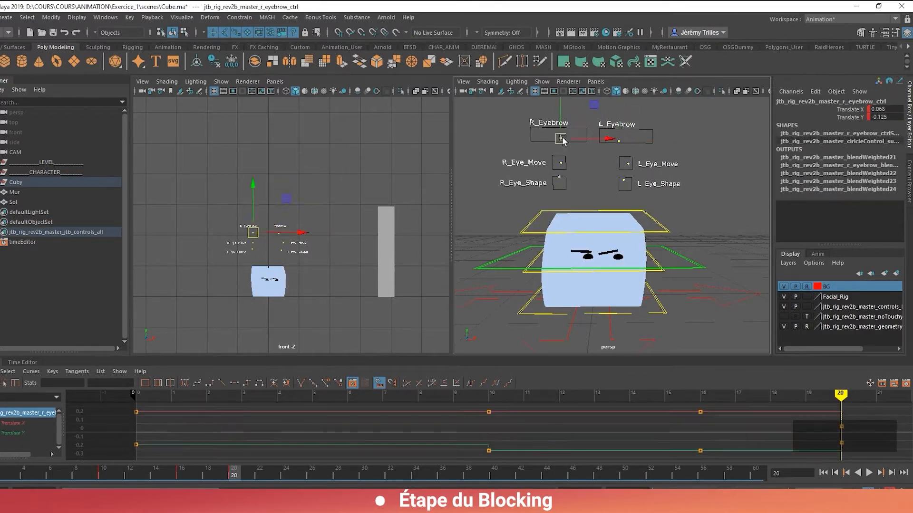
left_click_drag(561, 139, 565, 142)
left_click(624, 143)
left_click_drag(626, 144, 624, 147)
left_click(625, 181)
key("ctrl+z")
left_click_drag(626, 181, 624, 148)
left_click(628, 164)
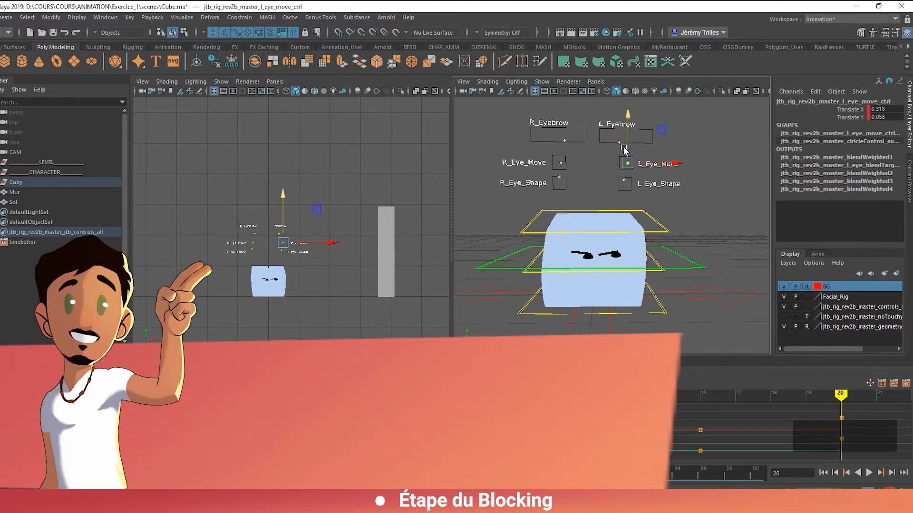
Step between the keys at frames 16 and 20 to compare the facial poses
key("c")
key("v")
key("c")
key("v")
key("c")
key("v")
key("c")
key("v")
Turn and tilt the upper control at frame 20 so the cube looks toward the wall, comparing with the previous key
left_click(664, 231)
key("e")
left_click_drag(604, 227, 644, 252)
key("c")
key("v")
key("c")
key("v")
At frame 20, shift the middle control to about 0.05 in X and refine the upper control's position and rotation
left_click(666, 268)
key("w")
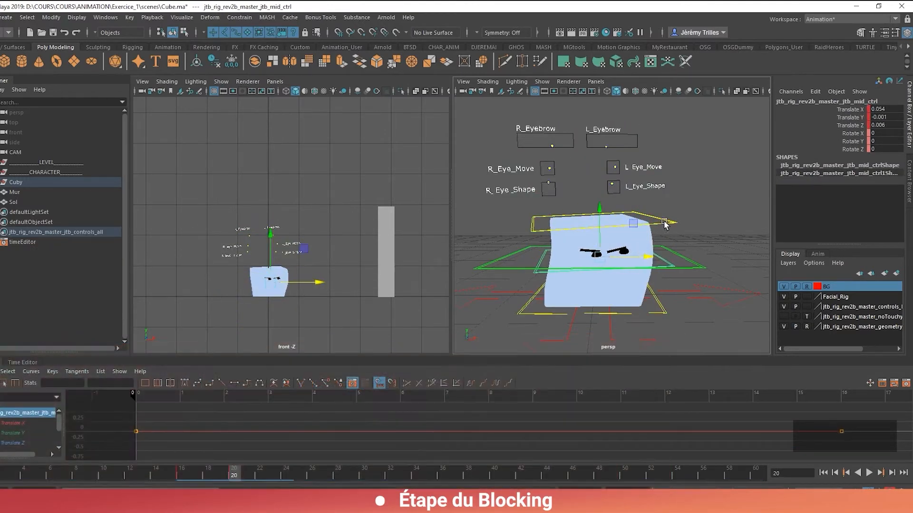
left_click(666, 222)
left_click_drag(648, 218, 638, 218)
key("e")
left_click_drag(579, 261, 581, 248)
Step back and forth through the keys from frame 0 to frame 20 to review the body poses
key("c")
key("c")
key("v")
key("v")
key("c")
key("c")
key("c")
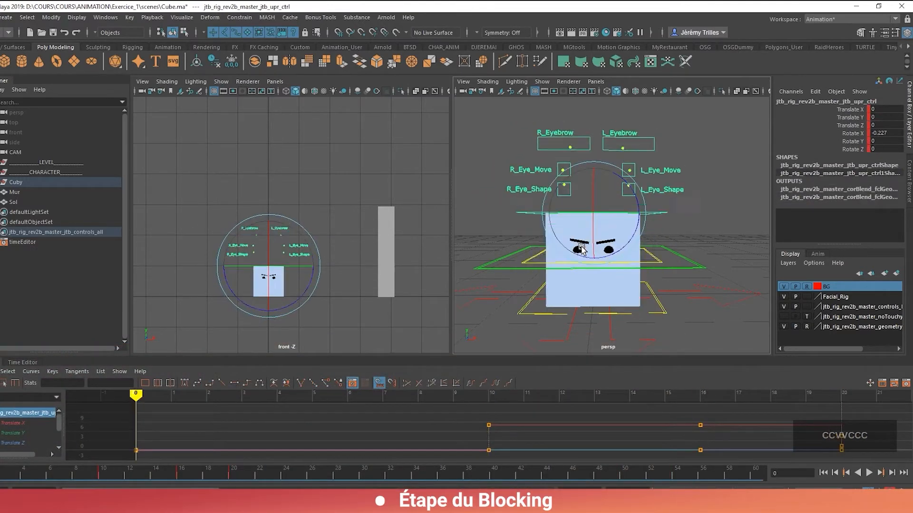
key("v")
key("v")
key("v")
At frame 28, move both eye controls to about 0.44 in X and -0.1 in Y, and adjust them at frame 38
key("w")
left_click(338, 473)
left_click_drag(614, 199, 532, 183)
left_click_drag(531, 170, 614, 179)
left_click_drag(540, 174, 541, 175)
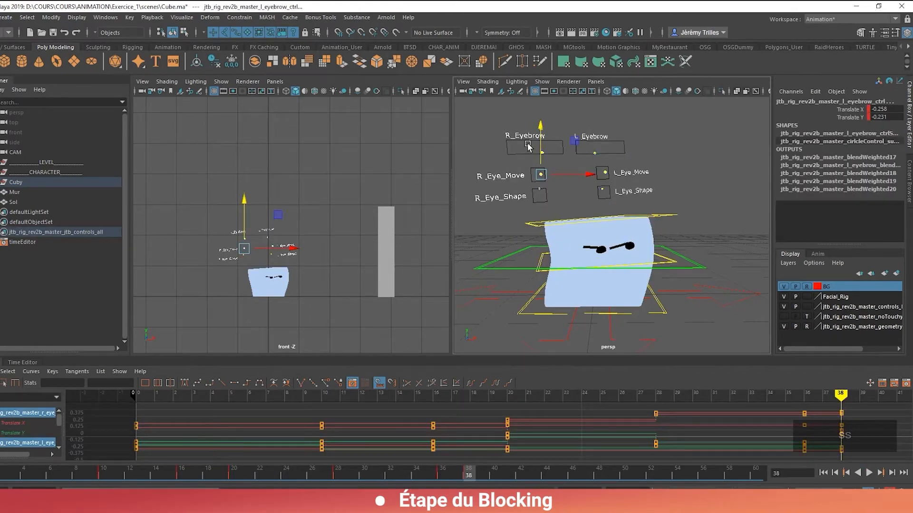
Step through the keys up to frame 38 to compare the eyebrow and eye poses
mouse_move(527, 145)
left_mouse_down()
mouse_move(542, 129)
mouse_move(543, 147)
left_mouse_up()
key("v")
key("c")
key("c")
key("v")
key("c")
key("c")
key("v")
key("v")
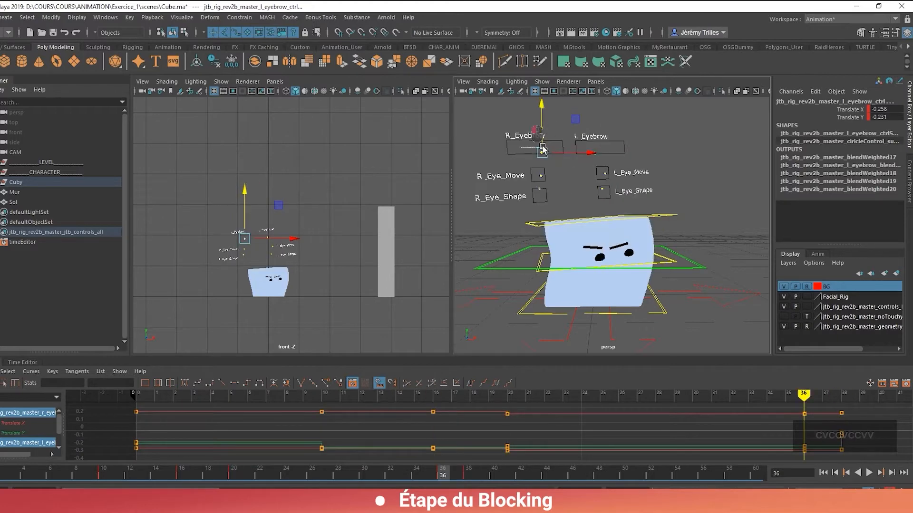
left_click_drag(610, 185, 531, 167)
key("c")
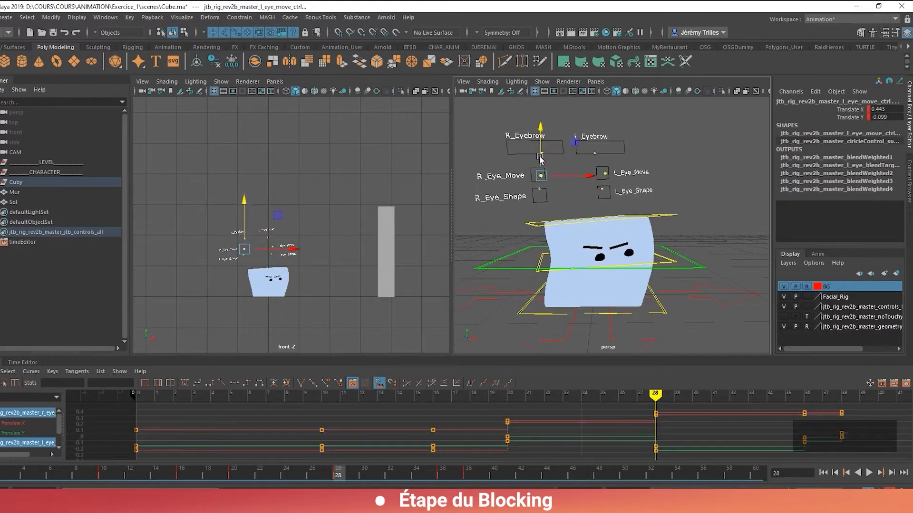
key("c")
key("v")
key("v")
key("c")
At frame 32, rotate the upper control to about -3.7 degrees in X, 16.5 in Y and 6.5 in Z
left_click_drag(611, 142, 527, 172)
left_click(387, 475)
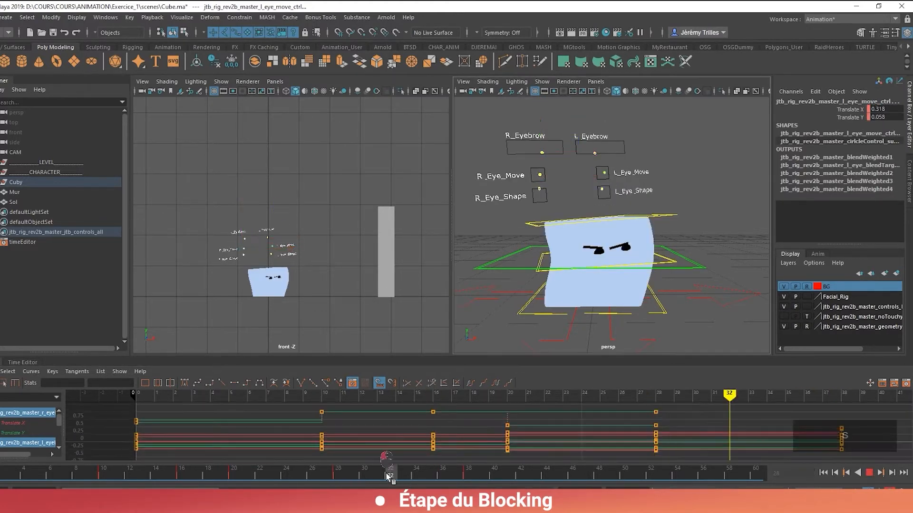
left_click(652, 216)
key("e")
left_click_drag(623, 241, 624, 235)
key("w")
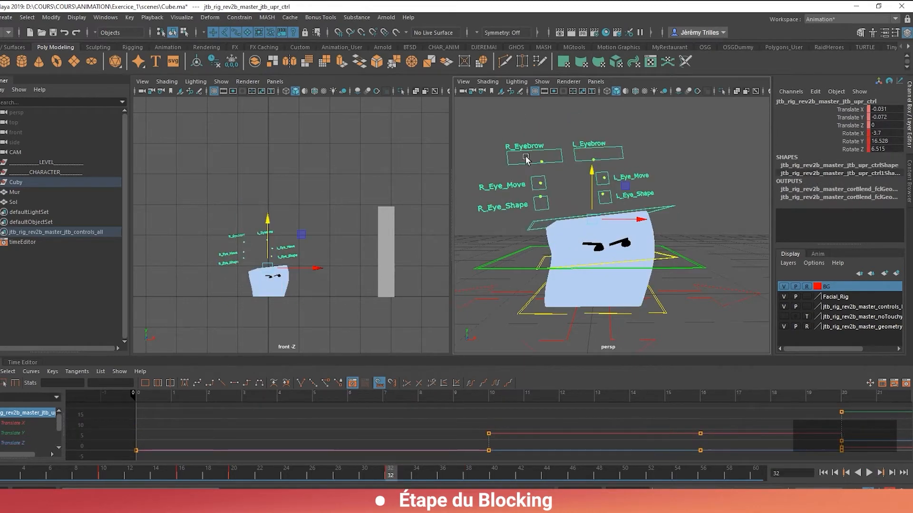
Adjust the eye controls at frame 32 and raise the eyebrows, the left one to about -0.10 in Y
left_click_drag(602, 184, 606, 186)
left_click_drag(540, 129, 541, 126)
left_click_drag(611, 141, 528, 169)
left_click_drag(541, 131, 632, 202)
key("c")
key("v")
key("c")
key("v")
Delete the upper and facial controls' keys at frame 38 and re-key them there to hold the frame 32 pose
left_click(660, 209, "shift")
left_click(466, 475)
right_click(466, 476)
left_click(484, 335)
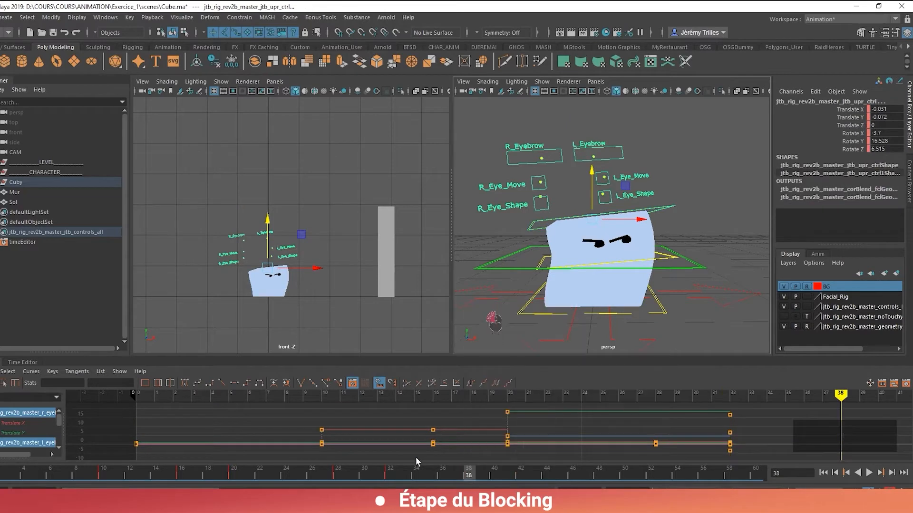
left_click_drag(337, 474, 470, 471)
key("s")
At frame 40, tilt and lower the upper control to squash the cube, and compare with the previous key
left_click(495, 472)
left_click(578, 219)
key("e")
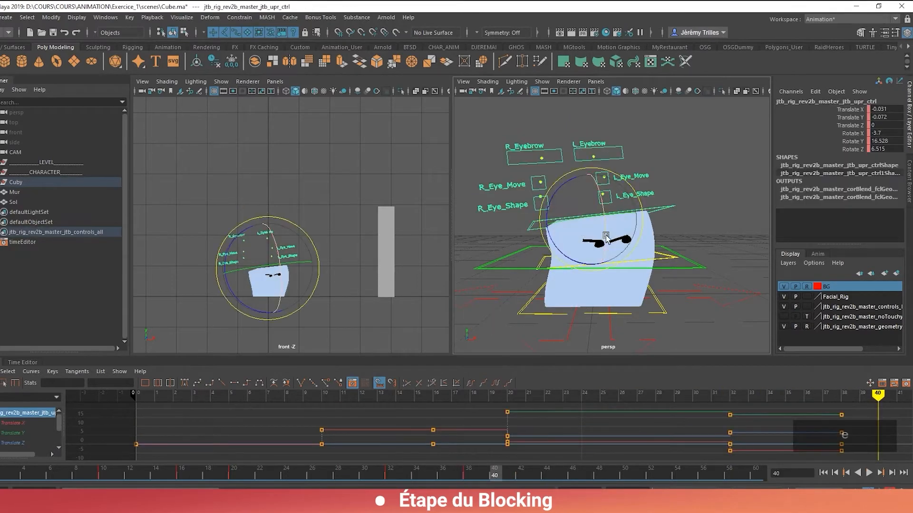
left_click_drag(605, 235, 605, 254)
key("w")
left_click_drag(593, 220, 602, 232)
key("c")
key("v")
Close both eyes at frame 40 with their shape controls and adjust the eye direction controls
left_click(544, 189)
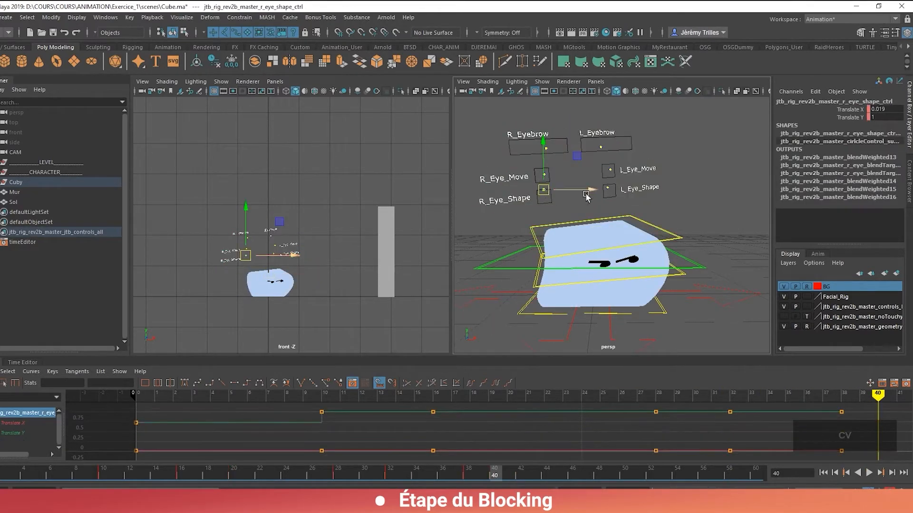
left_click(608, 188)
left_click_drag(607, 188, 609, 170)
left_click(610, 169)
left_click(544, 174)
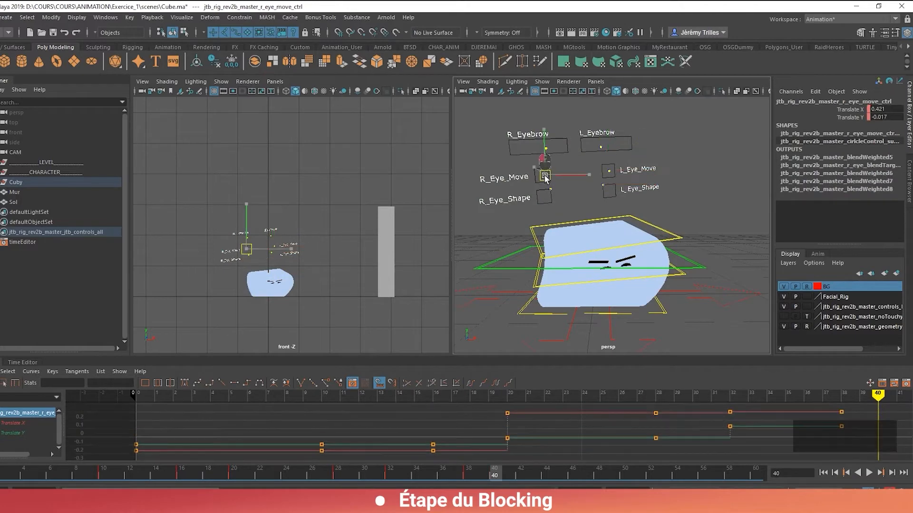
left_click_drag(544, 175, 544, 176)
Lower both eyebrows at frame 40, the left one to about -0.26 in X and -0.23 in Y, and compare with frame 38
left_click_drag(611, 158, 539, 138)
key("c")
key("c")
key("v")
key("v")
key("c")
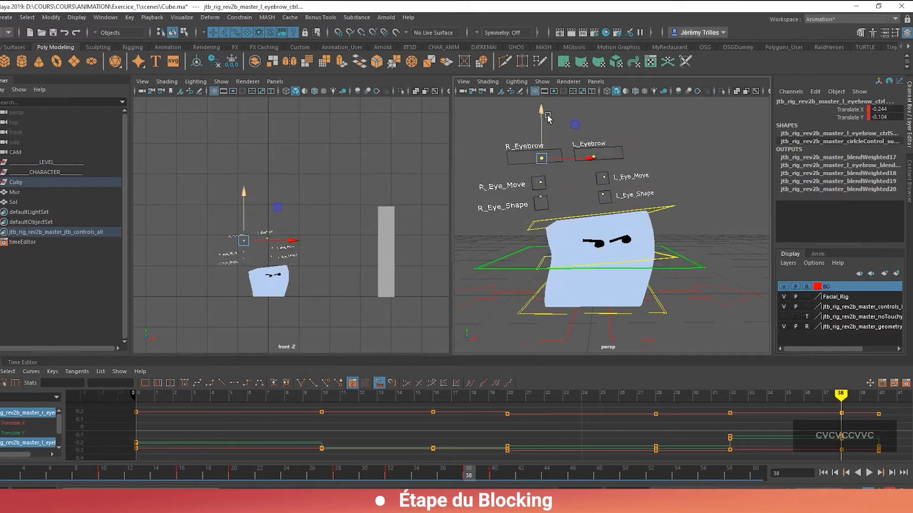
key("v")
Turn on viewport anti-aliasing, clear the selection, and frame the character closer in the front view
left_click(377, 91)
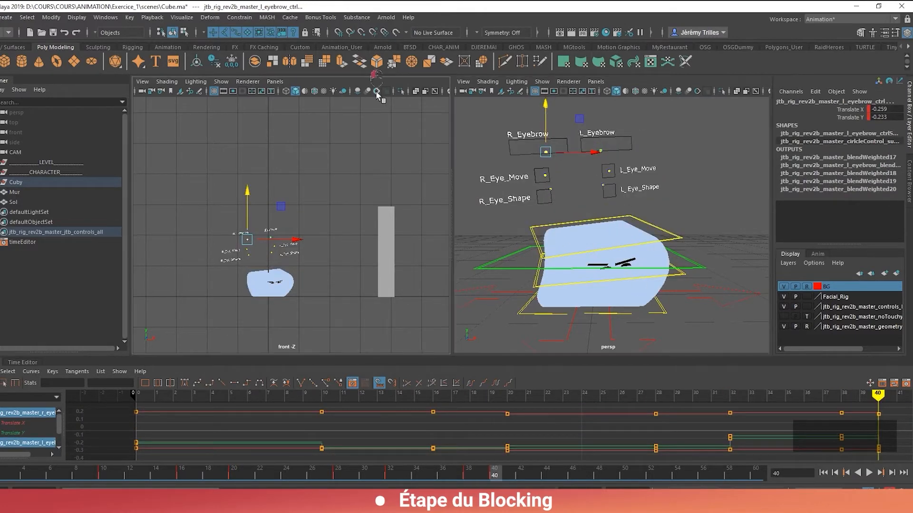
left_click(523, 227)
right_click_drag(266, 277, 306, 331, "alt")
middle_click_drag(306, 332, 284, 288, "alt")
scroll(284, 290, "up", 1)
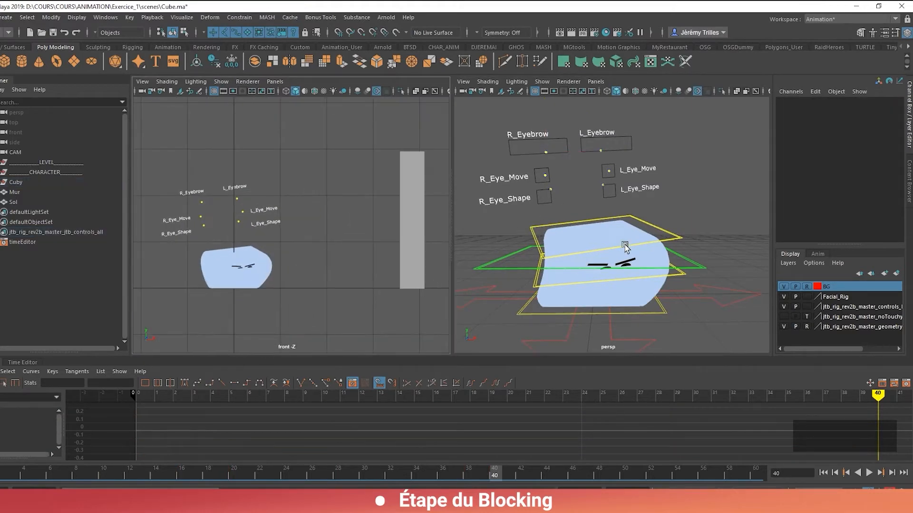
At frame 41, reposition and tilt the cube with its main control and rotate the upper control to about -20.4, 30.7 and -6.4 degrees
left_click(624, 246)
middle_click_drag(665, 257, 608, 258, "alt")
scroll(607, 260, "down", 3)
key("w")
left_click(607, 257)
left_click(589, 260)
key("e")
mouse_move(566, 255)
left_mouse_down()
mouse_move(587, 234)
mouse_move(568, 267)
left_mouse_up()
key("w")
left_click(623, 232)
left_click(619, 219)
key("e")
left_click_drag(572, 236, 578, 230)
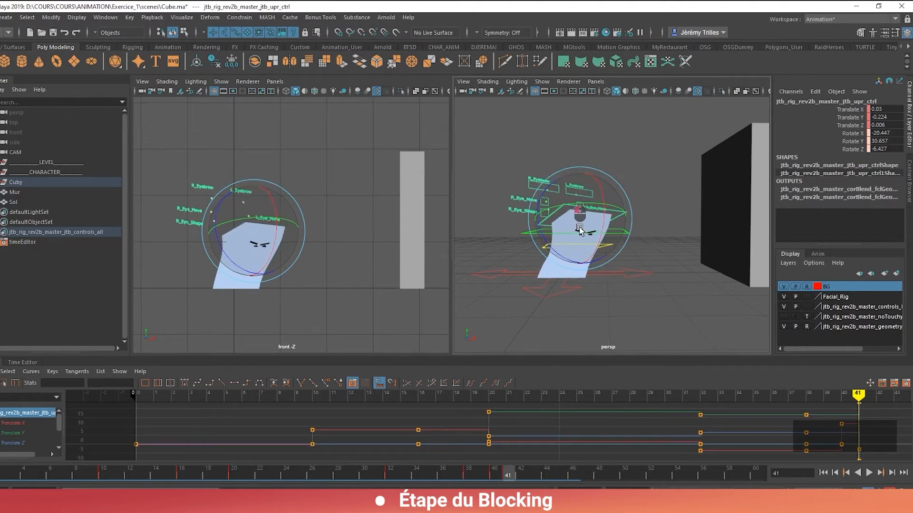
Shift the cube toward the wall at frame 41 and rotate its lower control slightly to bend the body into a lean
left_click(627, 232)
key("w")
left_click_drag(634, 236, 643, 236)
left_click(545, 280)
key("e")
left_click_drag(258, 335, 224, 313)
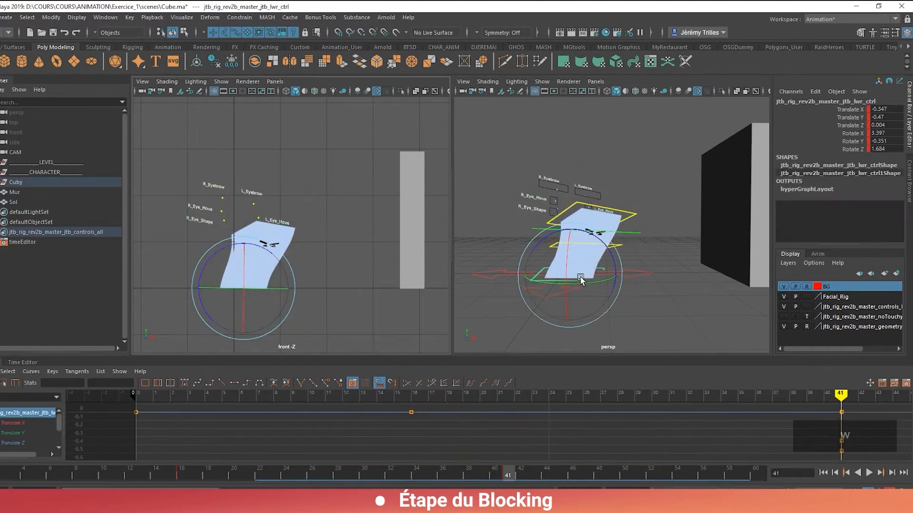
Refine the position of the lower control at frame 41 and compare the stretched pose with frame 40
left_click(504, 469)
left_click(618, 233)
key("w")
left_click(533, 280)
left_click_drag(617, 275, 613, 276)
left_click(496, 470)
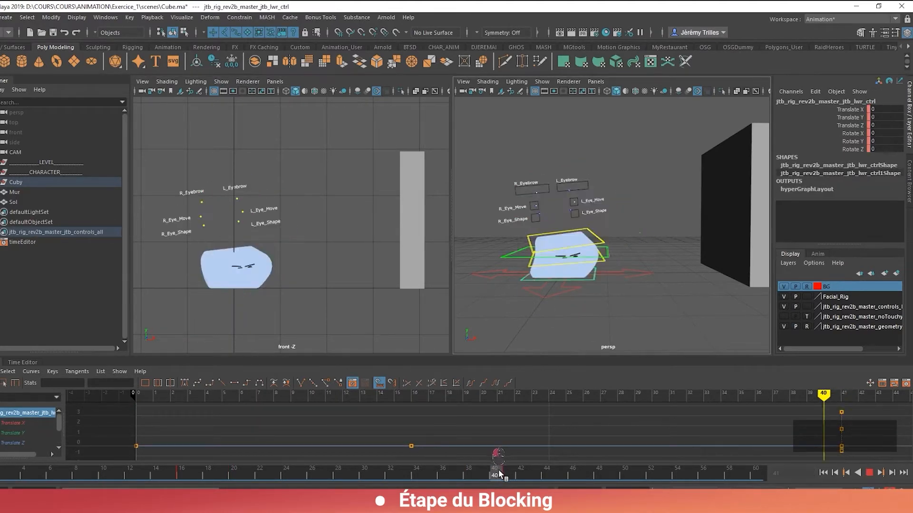
Key the cube's main control at frame 40 to hold the squashed pose before the jump
left_click(507, 469)
left_click(578, 279)
left_click(496, 471)
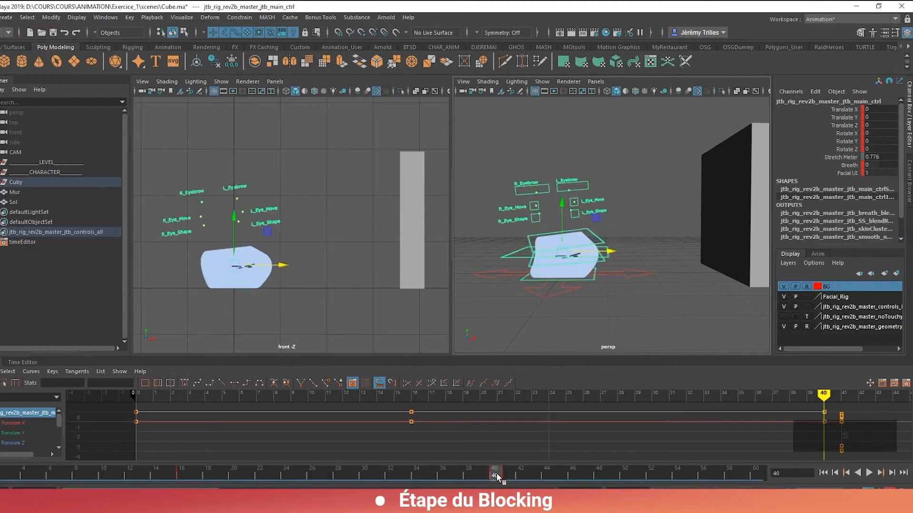
key("s")
Switch repeatedly between the keys at frames 40 and 41 to examine the change from squash to stretch
key("v")
key("c")
key("v")
key("c")
key("v")
key("c")
key("v")
key("c")
key("v")
key("c")
key("v")
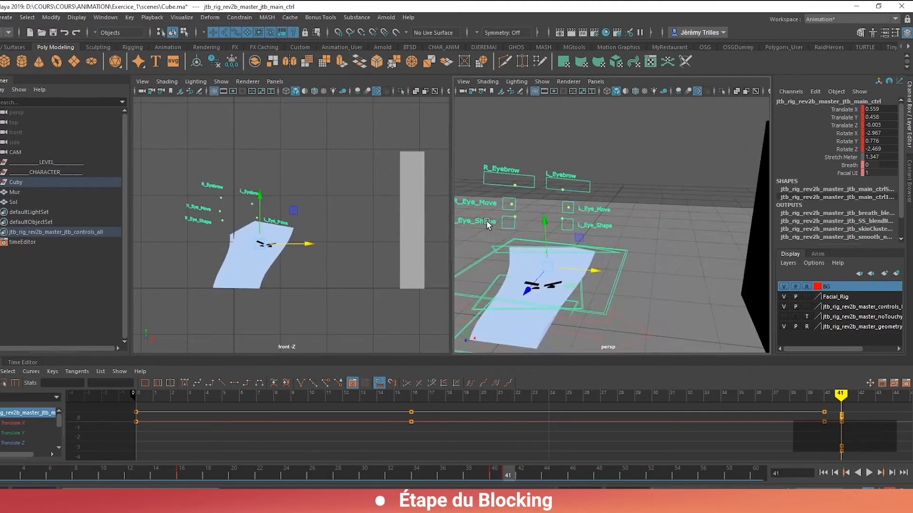
Open both eyes at frame 41 by repositioning the left and right eye shape controls
left_click(498, 217)
left_click_drag(507, 212, 567, 226)
left_click_drag(515, 217, 563, 222)
left_click(514, 220)
left_click(561, 221)
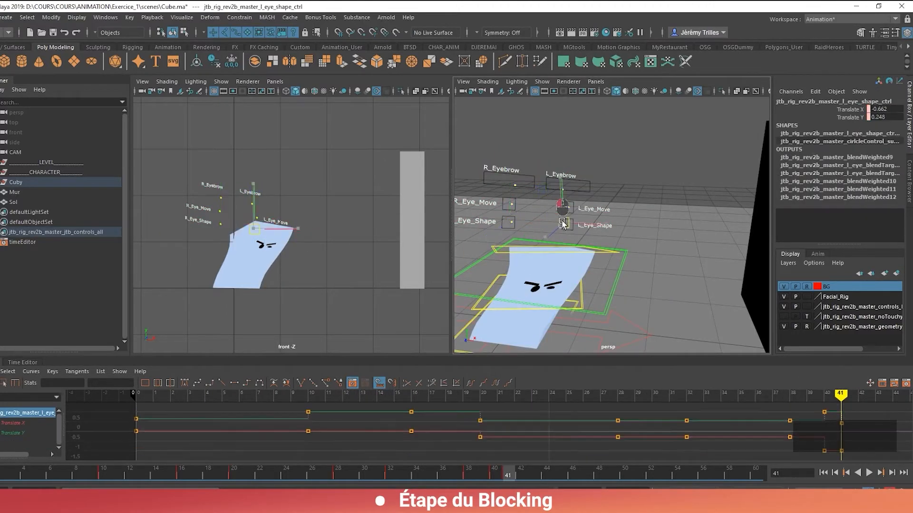
left_click(511, 222, "shift")
Rotate the upper control at frame 41 to about -32.7, 36.5 and -8.2 degrees, and compare with frame 40
left_click(607, 250)
key("e")
left_click_drag(545, 278, 553, 269)
mouse_move(498, 471)
left_mouse_down()
mouse_move(560, 478)
mouse_move(511, 477)
left_mouse_up()
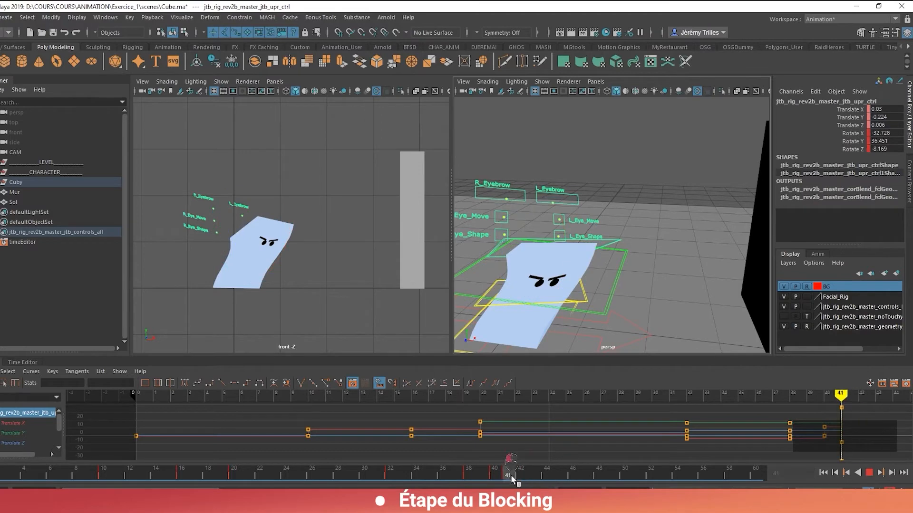
At frame 48, move the main control up toward the wall to X 2.231, Y 2.209 and Z -0.173
scroll(610, 283, "down", 5)
left_click(626, 275)
key("w")
left_click_drag(595, 236, 643, 184)
scroll(624, 250, "up", 4)
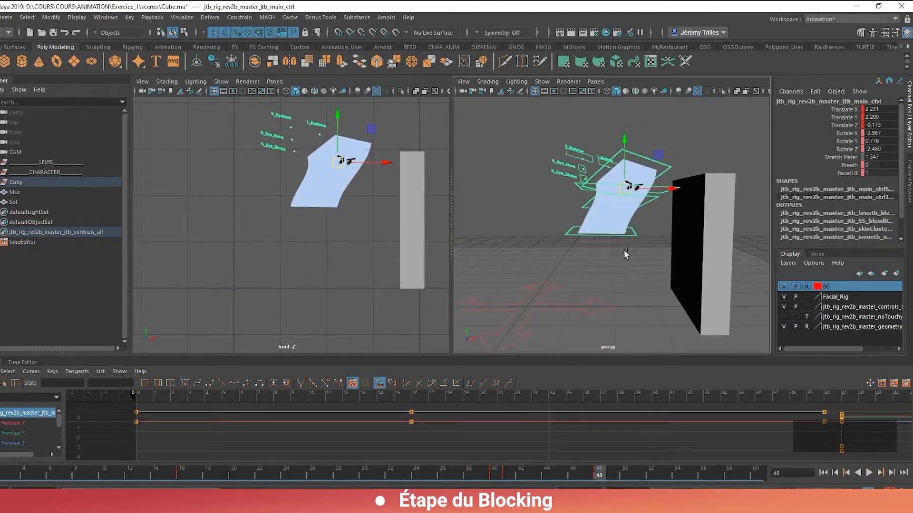
Reset the translations and rotations of the cube's secondary body controls to 0 at frame 48
left_click(633, 234)
left_click(660, 191, "shift")
left_click(666, 170, "shift")
left_click_drag(883, 150, 874, 109)
type("0")
key("Return")
Rotate the main control at frame 48 to about -18.7, 42.5 and 2.3 degrees, adjust the lower body, and save the scene
left_click(648, 186)
key("e")
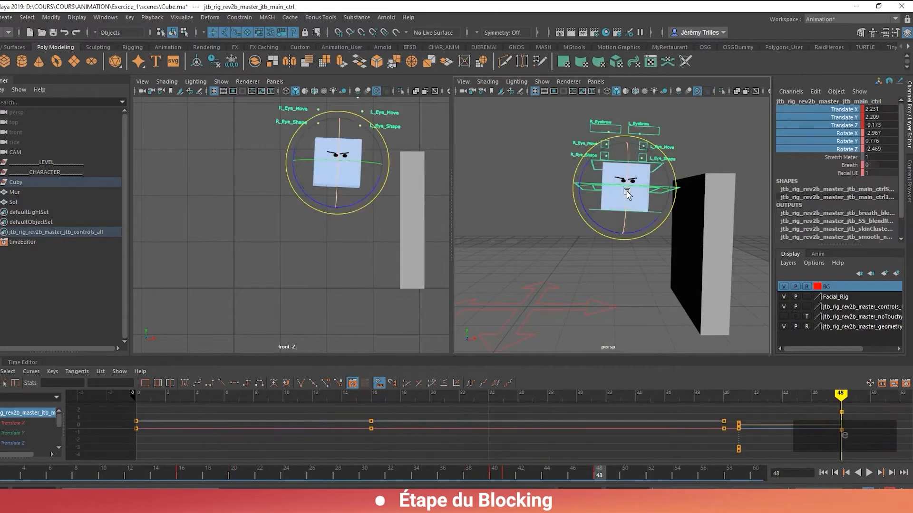
left_click_drag(625, 193, 589, 200)
left_click(618, 215)
key("w")
key("e")
key("w")
key("ctrl+s")
Redirect both eyes at frame 48 with the eye movement controls, and compare the airborne pose with the previous key
left_click(414, 274)
right_click_drag(523, 191, 570, 180, "alt")
middle_click_drag(571, 181, 588, 250, "alt")
left_click(539, 205)
left_click(633, 190, "shift")
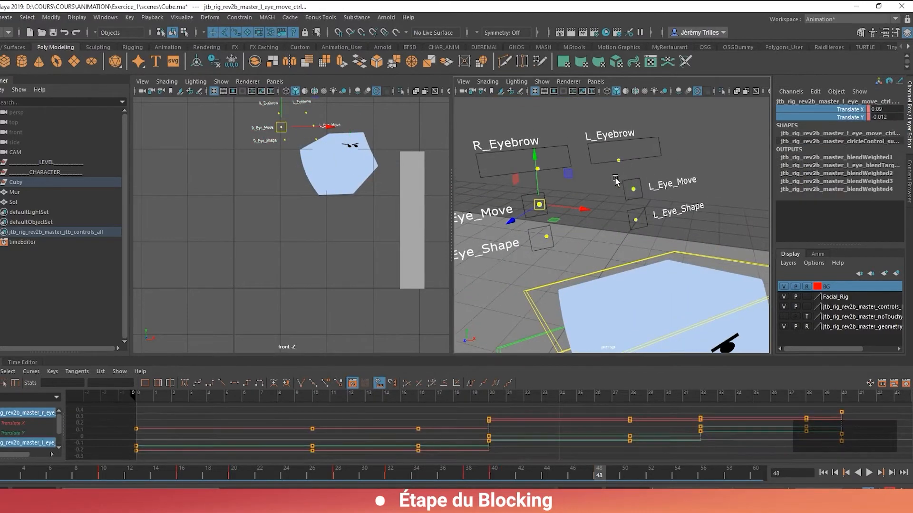
key("w")
scroll(544, 205, "down", 4)
left_click_drag(602, 209, 680, 241, "alt")
left_click(680, 242)
left_click(682, 244)
key("comma")
key("period")
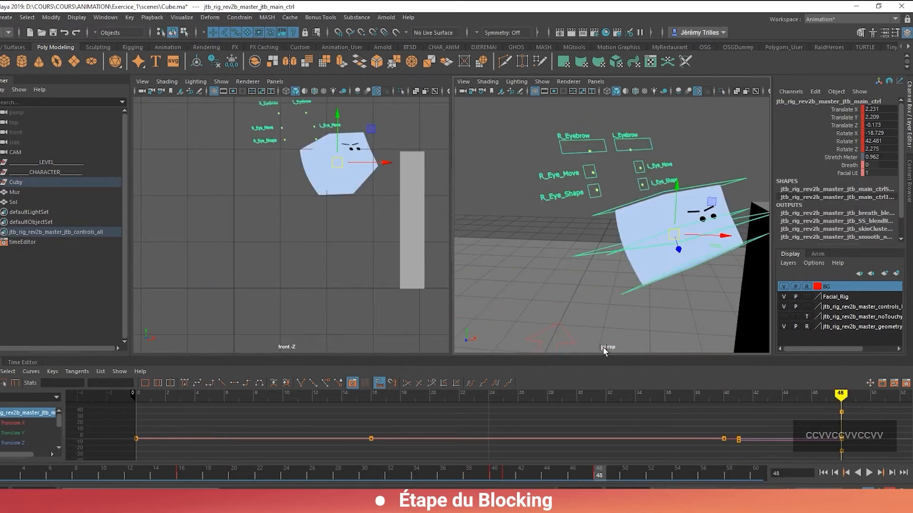
At frame 52, move the cube to the wall and offset its lower control to X 0.481, Y -0.298 and Z 0.511
left_click_drag(618, 478, 650, 476)
left_click_drag(666, 326, 595, 297, "alt")
left_click_drag(584, 221, 666, 248)
left_click(610, 267)
key("w")
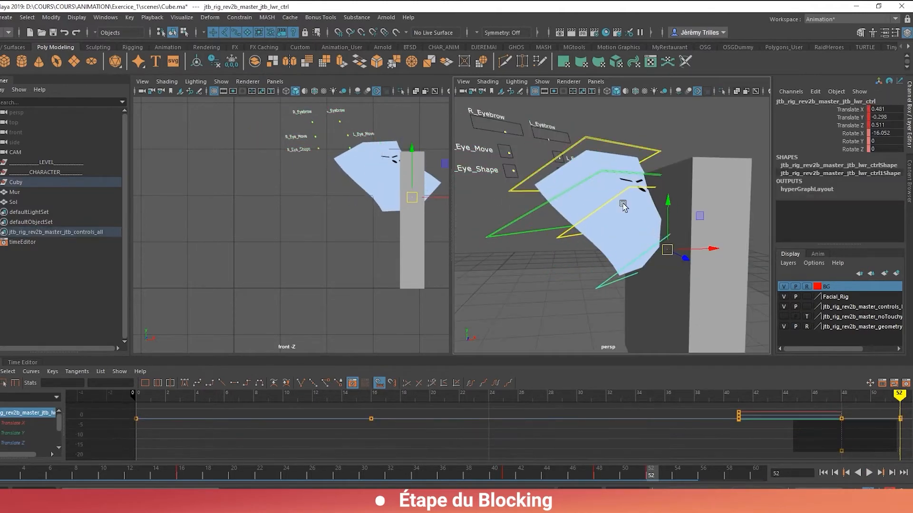
Rotate the cube's body at frame 52 so its base turns toward the wall, and check the lower control's placement
left_click(606, 204)
key("e")
left_click_drag(590, 199, 591, 238)
left_click(654, 144)
key("w")
left_click(626, 282)
left_click(639, 264)
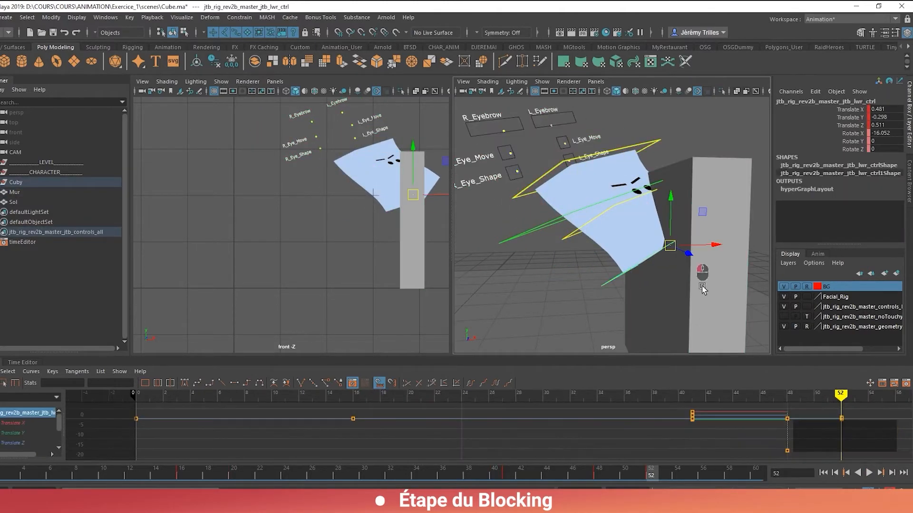
Key the wall object Mur in its upright position at frames 52 and 48, and return to frame 52
left_click(702, 287)
key("s")
left_click(599, 477)
key("s")
left_click(650, 475)
Tilt the wall to about -16.4 degrees in Z at frame 52, shift it to X 3.954, and compare with frame 48
left_click_drag(660, 263, 635, 290, "alt")
key("e")
left_click_drag(611, 317, 596, 230)
key("w")
left_click_drag(643, 274, 650, 273)
left_click_drag(601, 227, 603, 234)
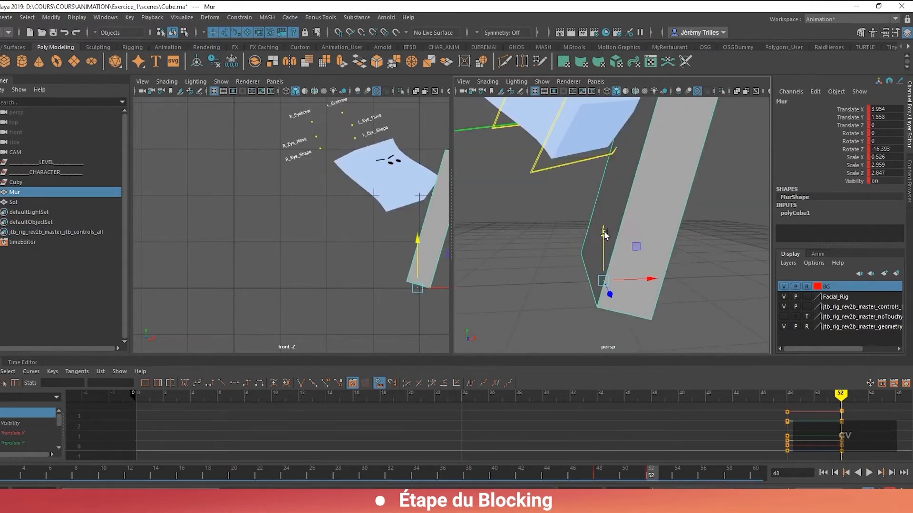
key("c")
key("v")
key("c")
key("v")
Rotate and reposition the cube's body control at frame 52 to fit the base against the tilted wall, undoing one misplaced move
middle_click_drag(565, 127, 588, 190, "alt")
left_click(588, 189)
key("e")
key("w")
left_click_drag(623, 187, 563, 223)
key("ctrl+z")
key("e")
key("w")
left_click_drag(604, 210, 651, 200)
key("e")
key("w")
Switch repeatedly between frame 52 and the previous key to examine the cube's impact with the wall
key("c")
key("v")
key("c")
key("v")
key("c")
key("v")
key("c")
key("v")
Reposition the body at frame 52, place the lower control at X 0.646, Y -0.611 and Z 0.644, and compare with the previous key
left_click(525, 280)
key("e")
key("w")
left_click_drag(505, 247, 529, 285)
middle_click_drag(648, 235, 680, 164, "alt")
left_click(681, 164)
left_click_drag(666, 202, 665, 219)
key("c")
key("v")
middle_click_drag(648, 221, 645, 252, "alt")
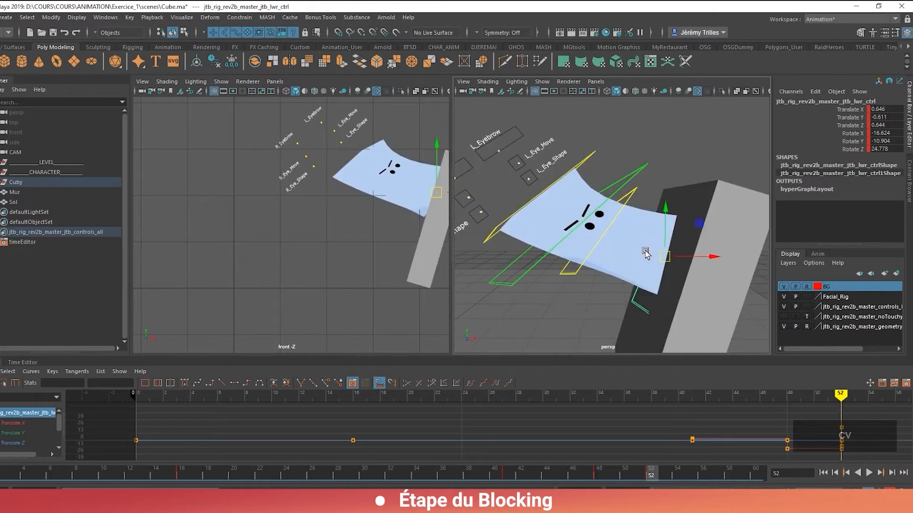
Rotate the upper control at frame 52 to about -1.4, 1.6 and 12.4 degrees, and compare with the previous key
left_click(567, 175)
key("e")
left_click_drag(575, 219, 554, 200)
scroll(566, 192, "down", 6)
key("c")
key("v")
key("c")
key("v")
key("c")
key("v")
key("c")
key("v")
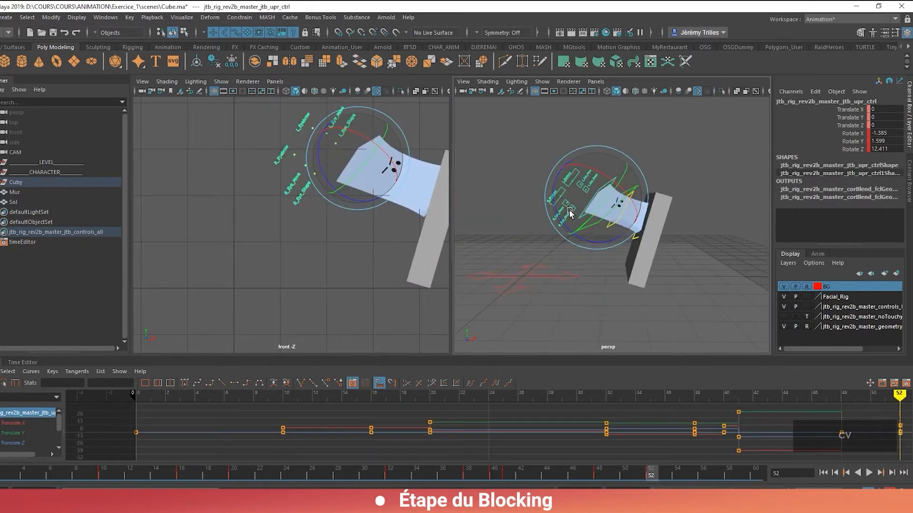
Move the wall away from the cube at frame 54 and rotate it so that it tilts further toward the ground
left_click(624, 288)
left_click_drag(654, 476, 676, 478)
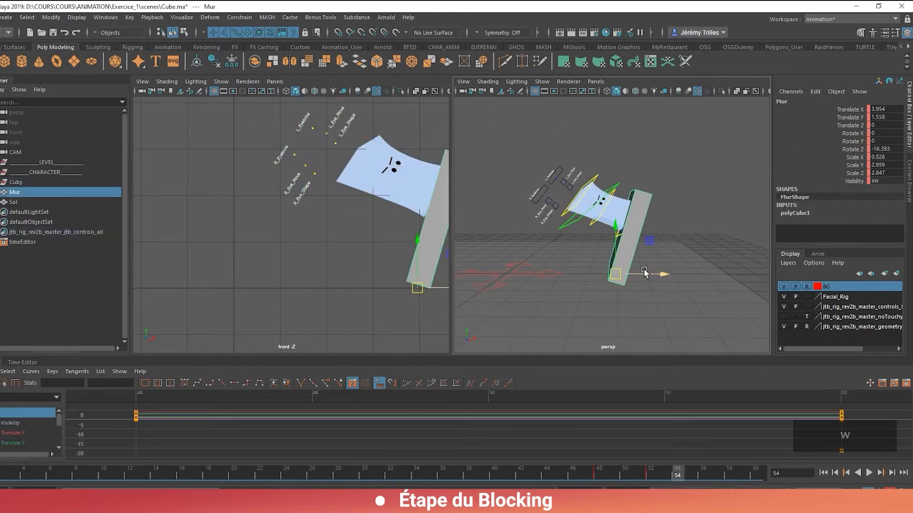
left_click_drag(644, 272, 674, 273)
scroll(440, 285, "down", 2)
middle_click_drag(442, 285, 328, 292, "alt")
key("e")
left_click_drag(363, 264, 364, 295)
key("w")
left_click_drag(643, 244, 644, 238)
Switch between the keys around frames 52 and 54 to examine how the wall tilts
key("c")
key("c")
key("v")
key("v")
key("c")
key("c")
key("v")
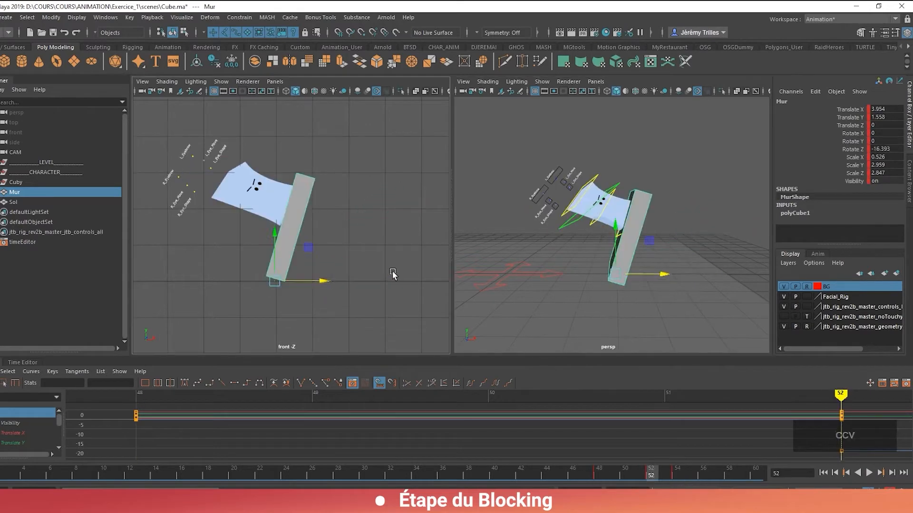
key("v")
Rotate the cube's body control at frame 54 to about 13.1, 28.6 and 52.9 degrees
left_click(604, 205)
key("e")
left_click_drag(564, 195, 559, 210)
Switch repeatedly between frame 54 and the earlier keys to examine the body's rebound off the wall
key("c")
key("c")
key("v")
key("v")
key("c")
key("c")
key("v")
key("v")
key("c")
key("c")
key("v")
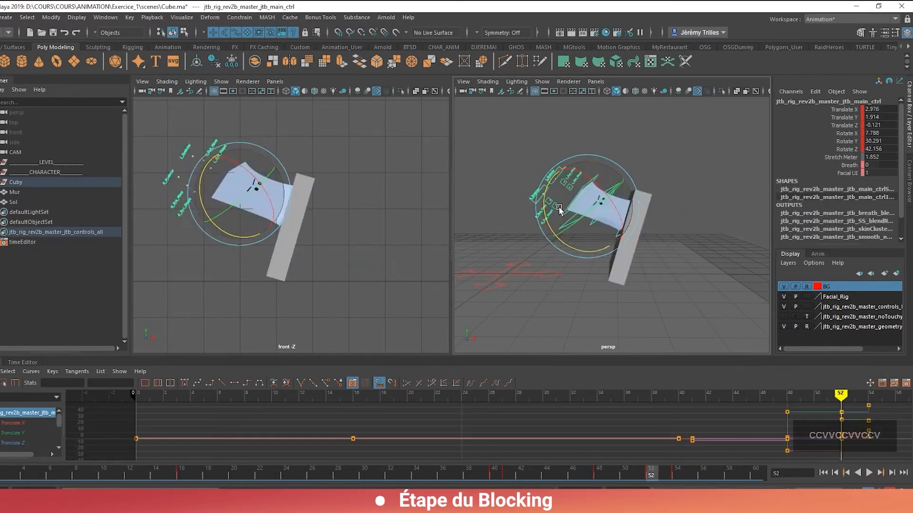
key("v")
At frame 54, raise the body to Translate Y 2.244, pull the lower control in and rotate the body to about 6.5, 40.9 and 47.0 degrees
key("w")
left_click_drag(608, 194, 609, 184)
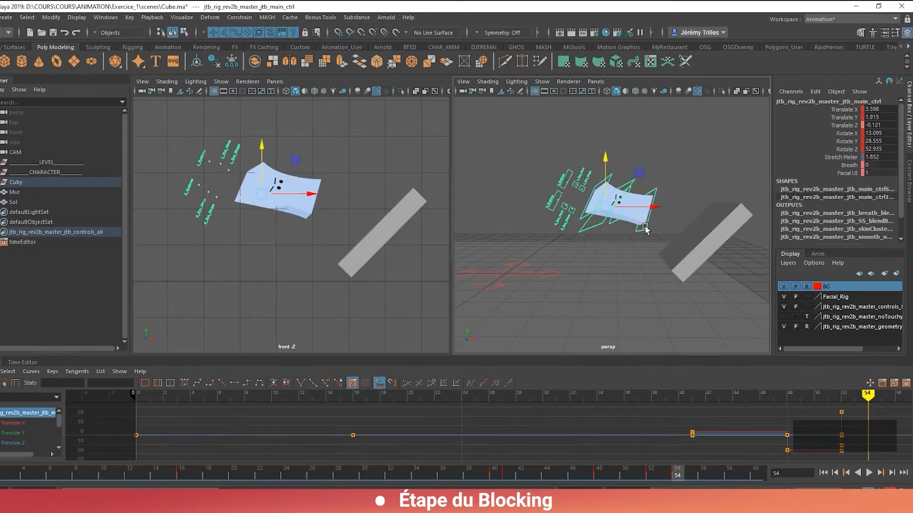
left_click(645, 225)
left_click_drag(646, 211, 597, 198)
left_click(604, 211)
key("e")
Compare the body's pose at frame 54 with the poses at the preceding keys
key("c")
key("c")
key("v")
key("v")
key("c")
key("c")
key("v")
key("v")
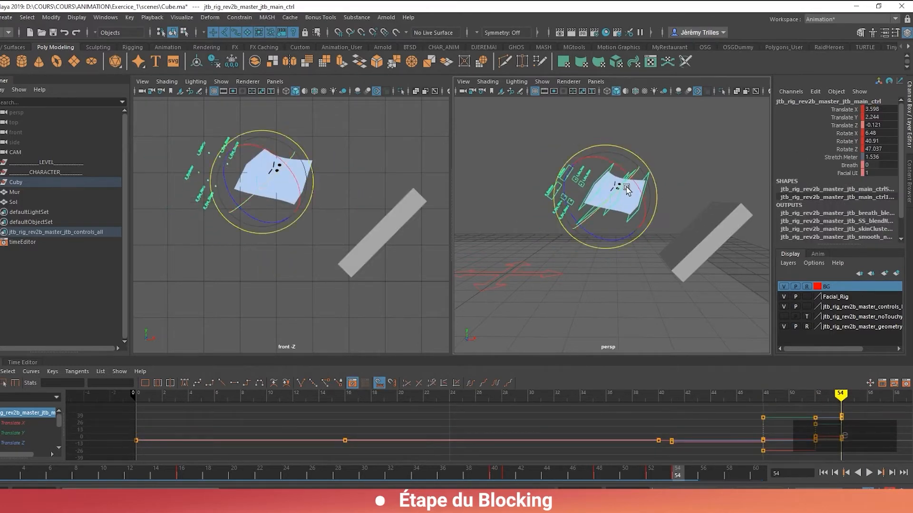
key("w")
key("c")
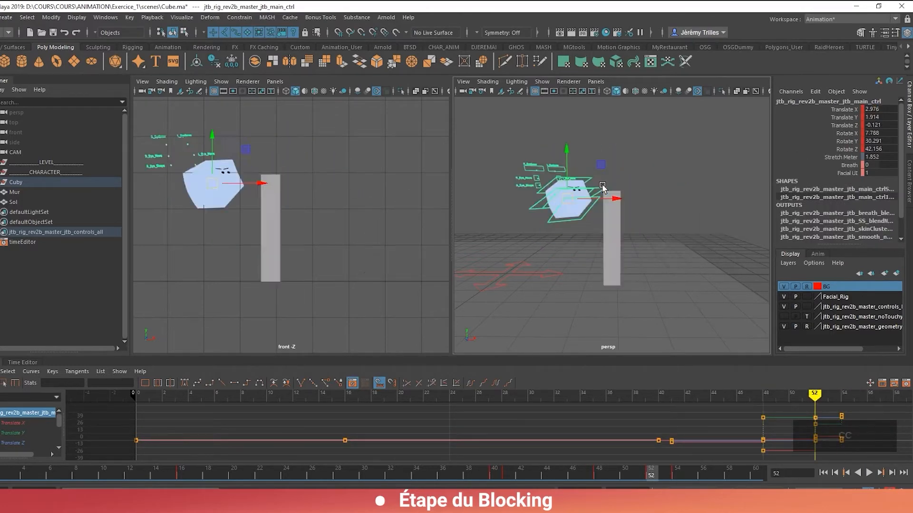
key("v")
Reset the translation and rotation of the cube's secondary body control to 0 at frame 54
left_click(633, 184)
left_click_drag(881, 150, 878, 108)
type("0")
key("Return")
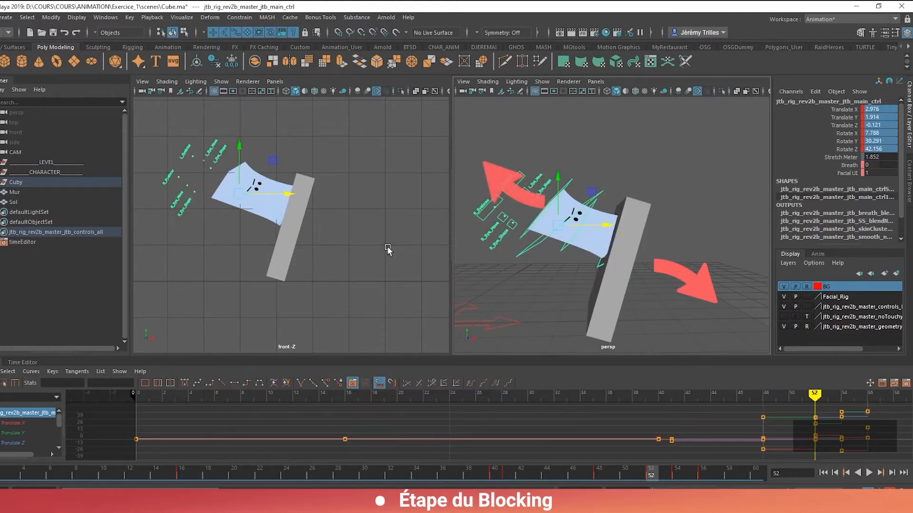
Pose the body at frame 58 at about X 2.685 and Y 2.392, rotated to about 4.1, 53.4 and 147.5 degrees
left_click_drag(665, 475, 721, 477)
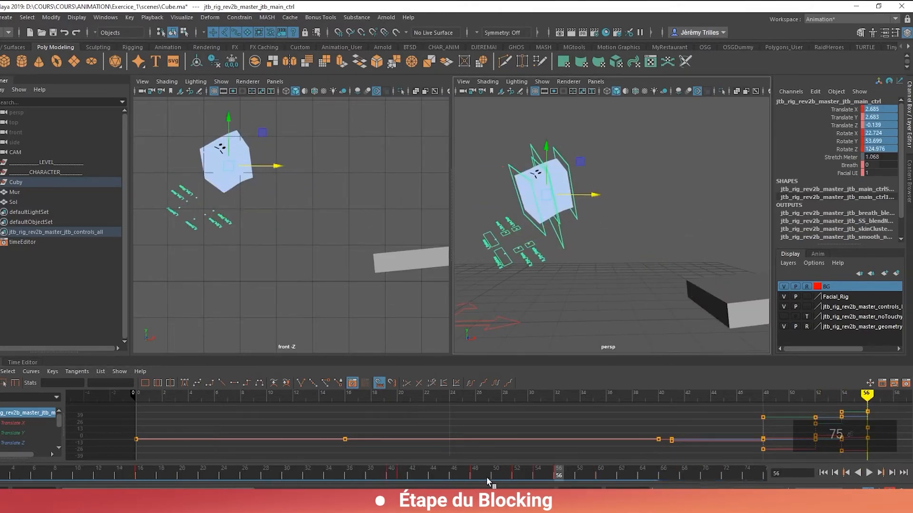
key("e")
key("w")
left_click_drag(559, 170, 558, 184)
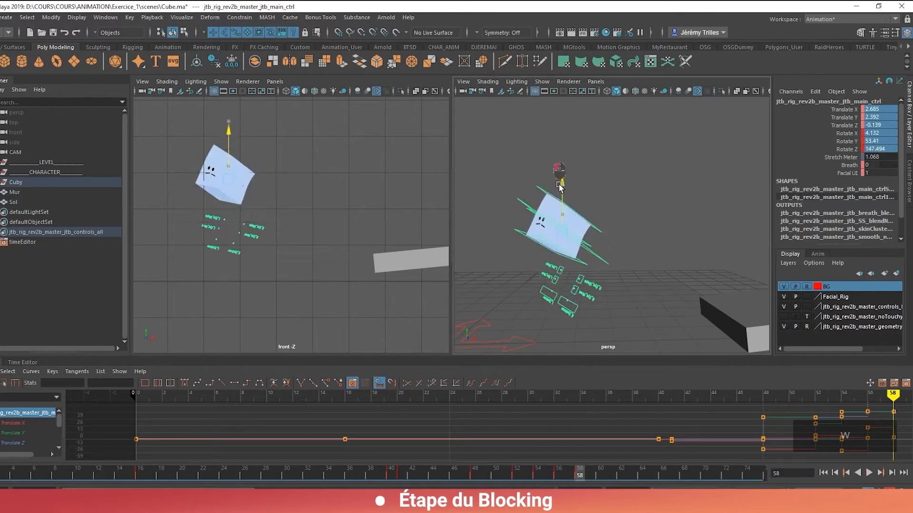
Pose the body at frame 61 at about X 1.847 and Y 0.614, rotated to about 2.8, -2.4 and 318.1 degrees
key("alt+v")
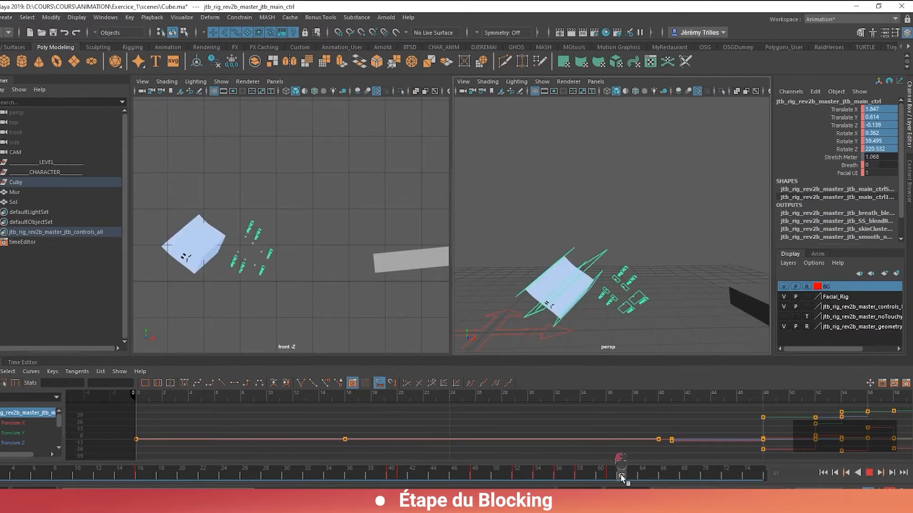
key("alt+v")
key("w")
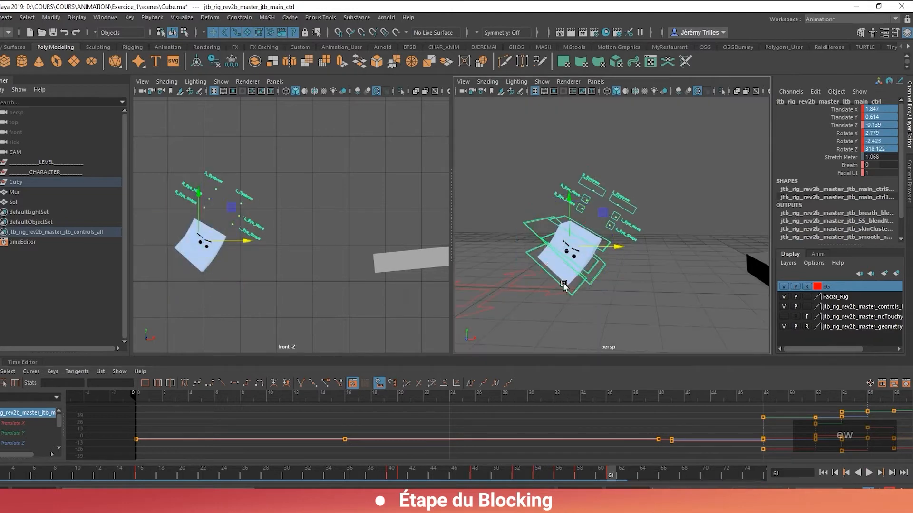
Reset the lower control's values to 0 at frame 63
left_click(636, 469)
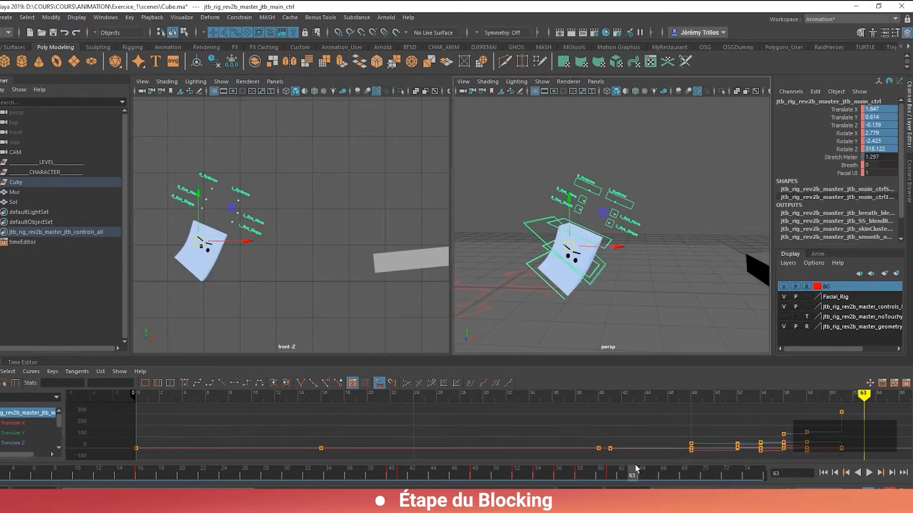
left_click(556, 289)
type("0")
key("Return")
Rotate the body upright at frame 63 and set its Translate Y and Rotate X to 0
left_click(606, 272)
left_click_drag(621, 261, 622, 219)
key("w")
left_click(876, 117)
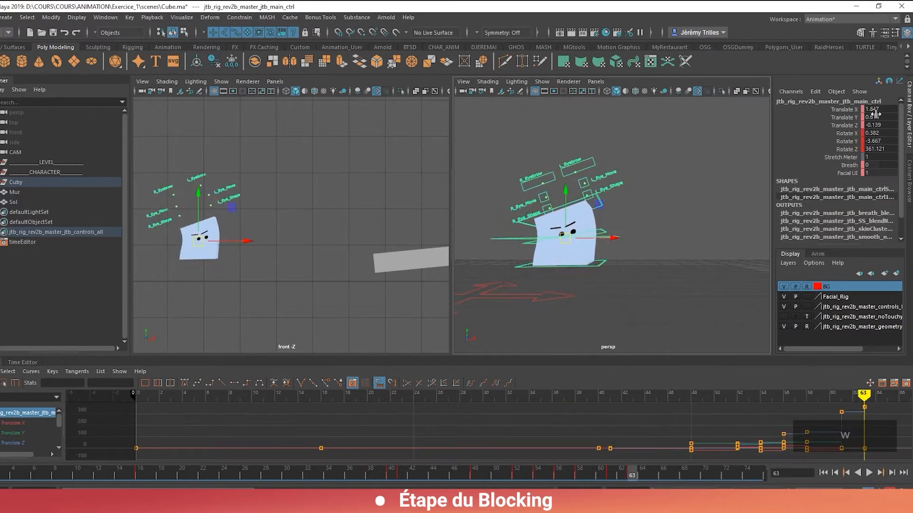
type("0")
key("Return")
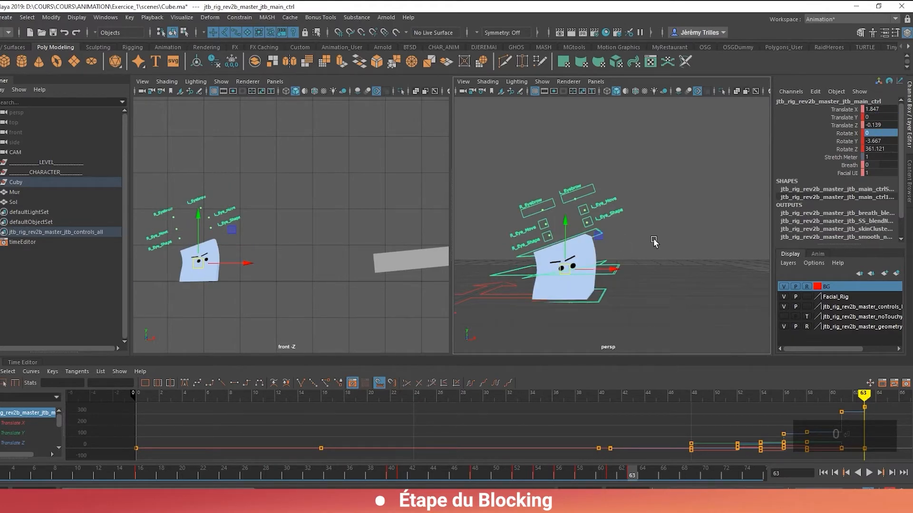
Compare frames 61 and 63, and at frame 63 slide the body to about X 1.466 with Rotate Z at 360
left_click(611, 472)
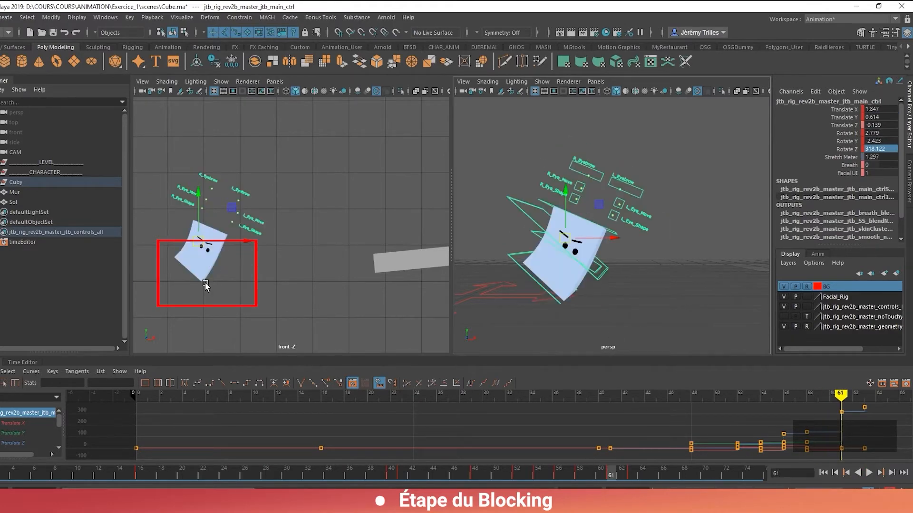
left_click(631, 472)
left_click_drag(618, 269, 598, 270)
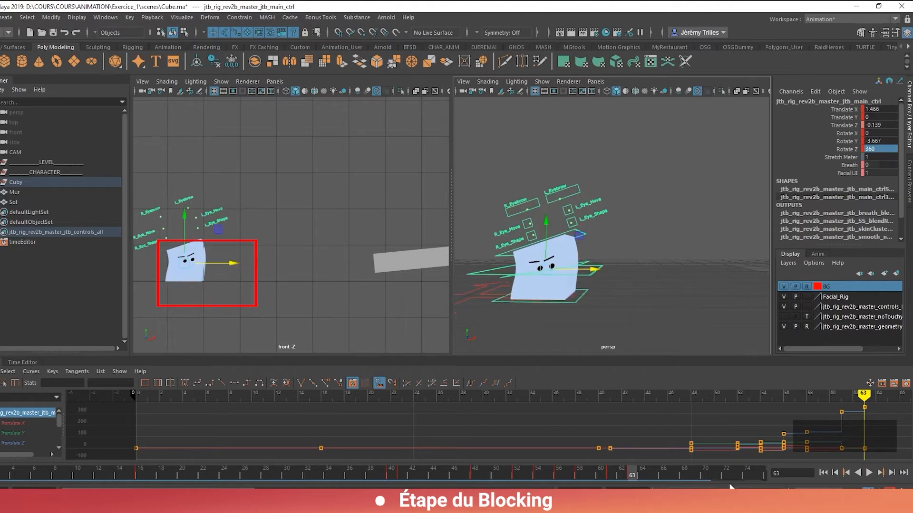
Turn the upper control and body toward the camera from frame 63, and reposition the upper control at frame 68
left_click(581, 247)
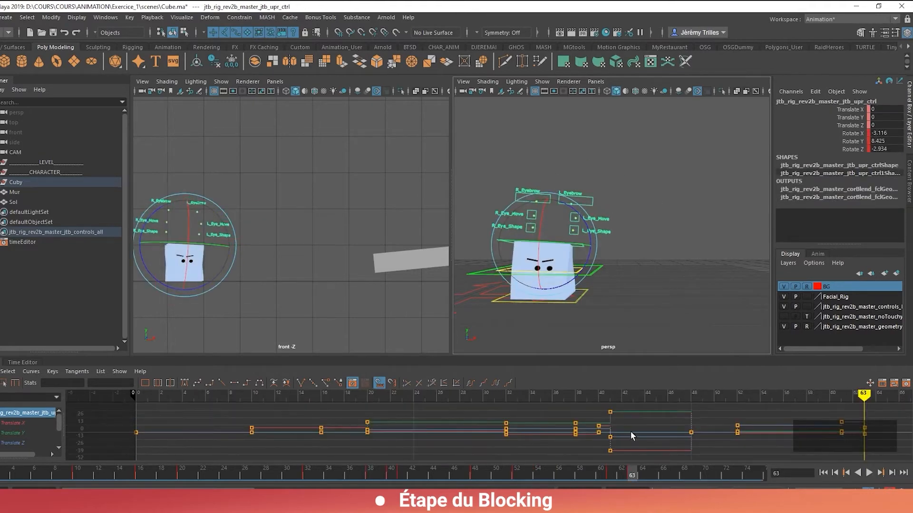
left_click(587, 280)
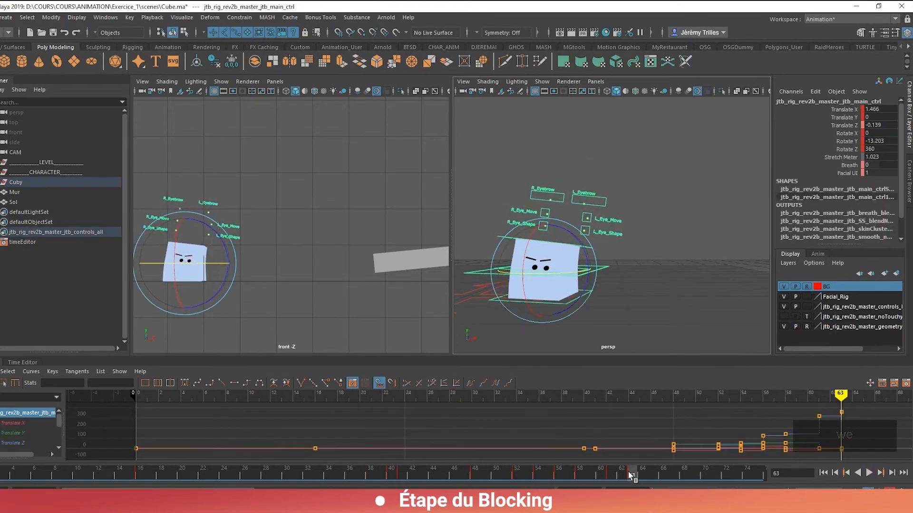
left_click(631, 471)
left_click(569, 281)
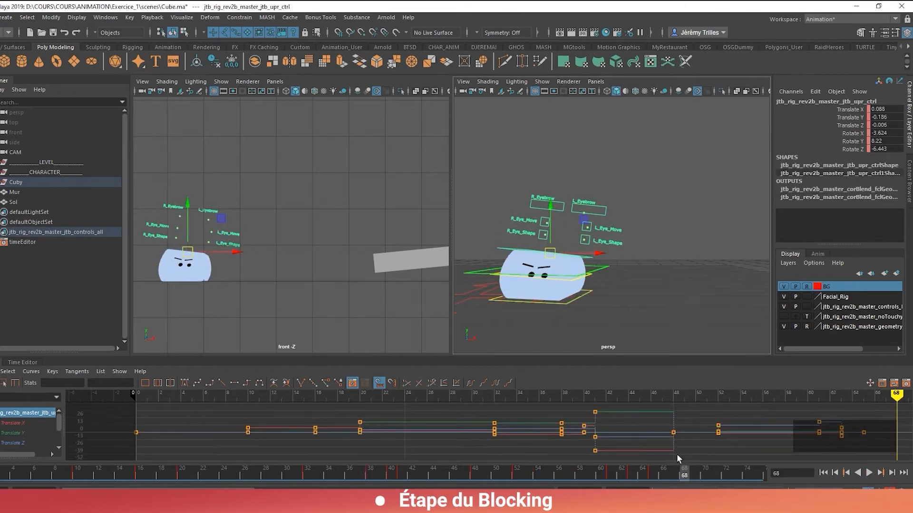
left_click_drag(550, 254, 544, 246)
Lay the wall down at frame 58, at about X 7.602 and Y 2.008 with Rotate Z about -93.7 degrees
left_click_drag(683, 472, 664, 476)
left_click(411, 261)
left_click_drag(473, 476, 580, 476)
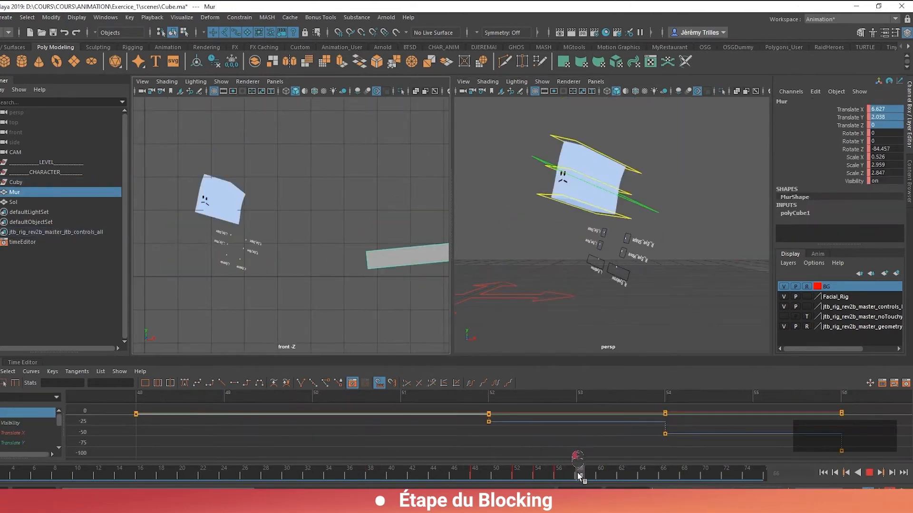
middle_click_drag(412, 247, 375, 251, "alt")
left_click_drag(334, 267, 350, 269)
key("e")
left_click_drag(591, 478, 580, 477)
middle_click_drag(397, 251, 380, 257, "alt")
key("e")
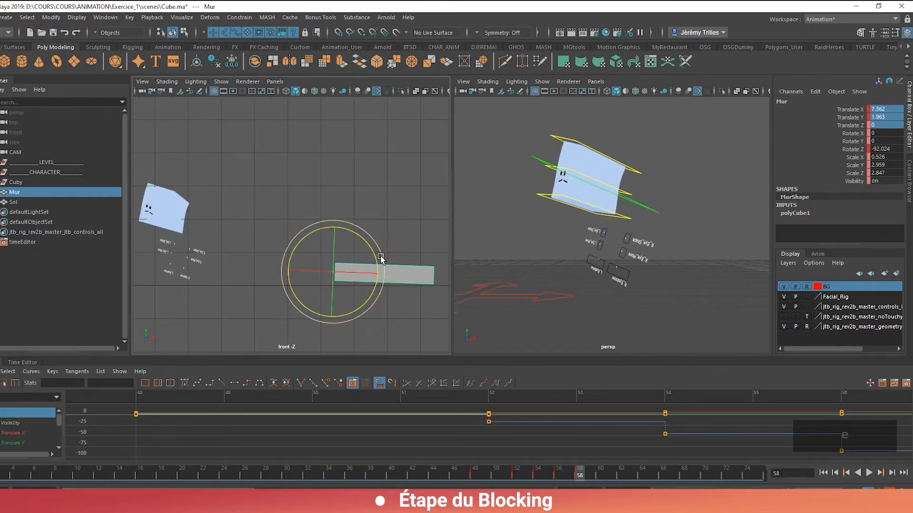
left_click_drag(341, 243, 341, 242)
Scrub the wall's fall and shift its keys from frame 58 onward to retime how it settles on the ground
key("alt+v")
middle_click_drag(437, 345, 380, 346, "alt")
left_click_drag(538, 477, 601, 476)
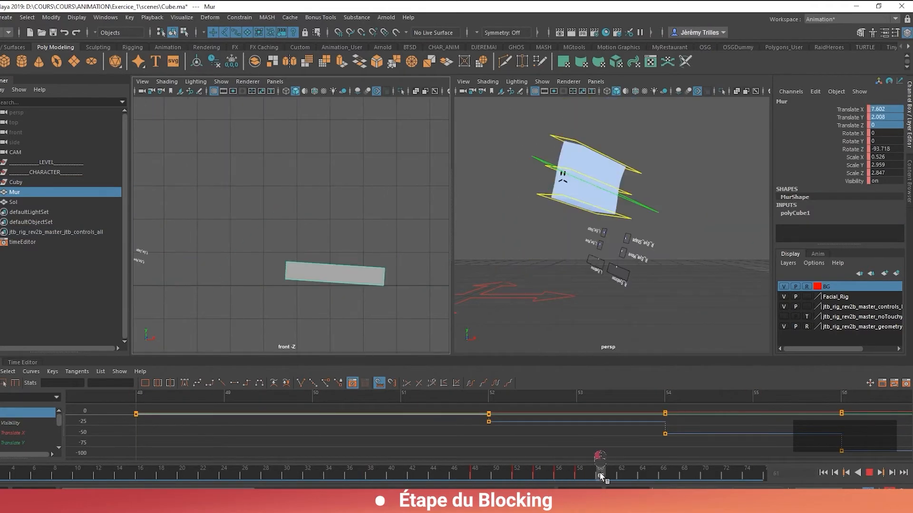
key("alt+v")
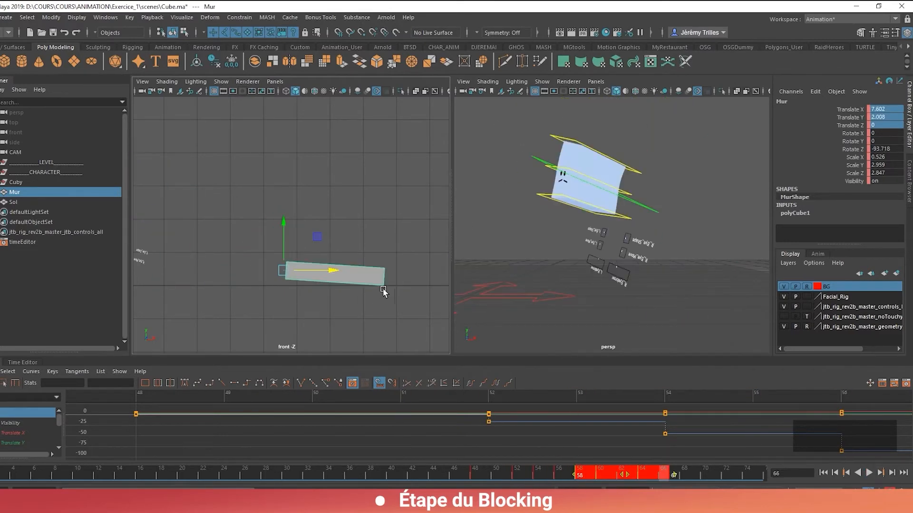
left_click_drag(545, 475, 618, 476)
left_click_drag(587, 476, 675, 476, "shift")
left_click_drag(633, 476, 623, 475)
Play back the blocking to check the timing of the cube and the falling wall
left_click(871, 471)
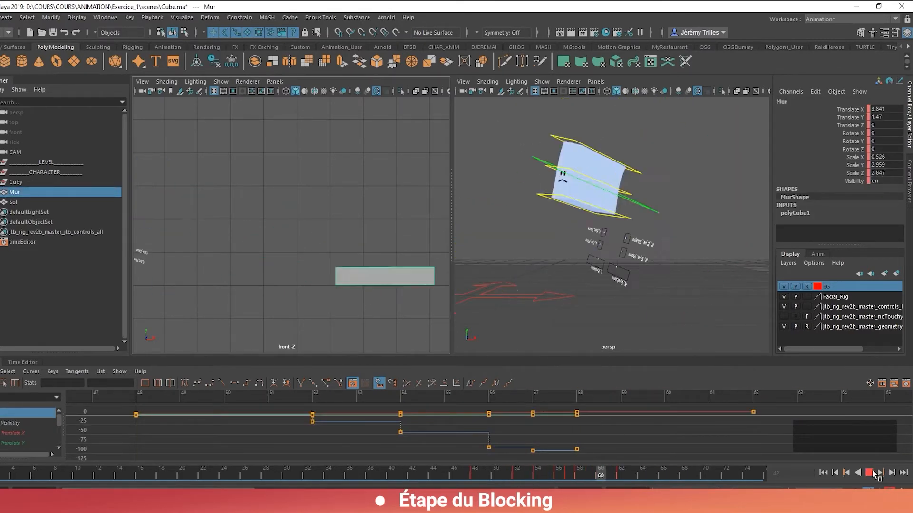
middle_click_drag(329, 295, 536, 295, "alt")
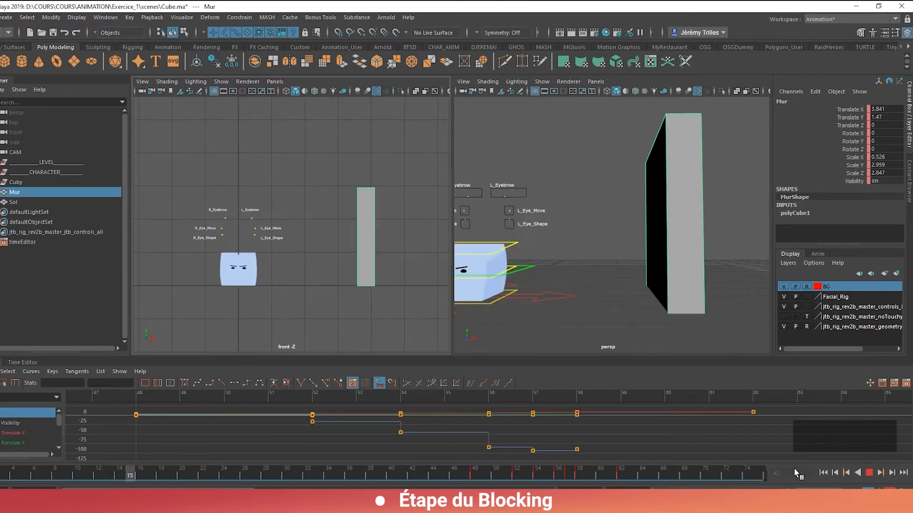
left_click(871, 473)
Isolate the body's Translate Y curve, give it smooth tangents and scrub to frame 43 to examine the jump
left_click(525, 266)
left_click(404, 471)
left_click(27, 432)
key("f")
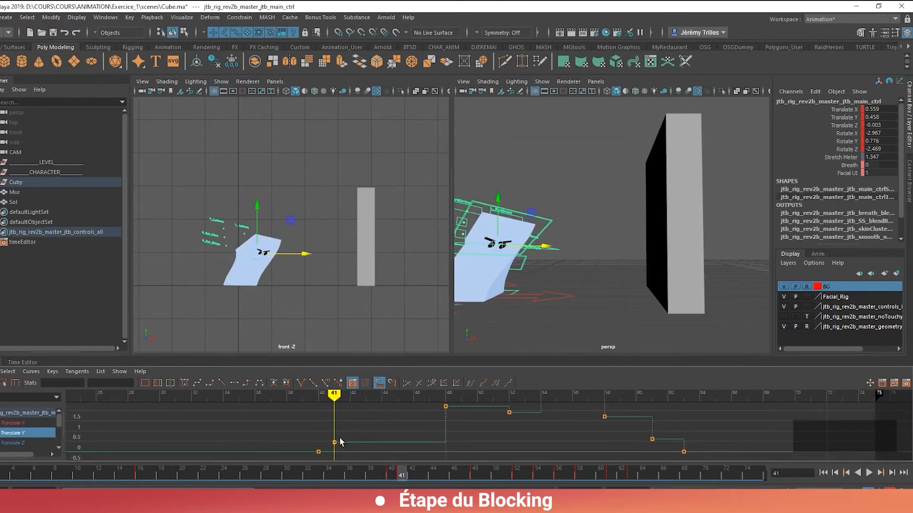
left_click(184, 384)
left_click_drag(444, 477, 422, 477)
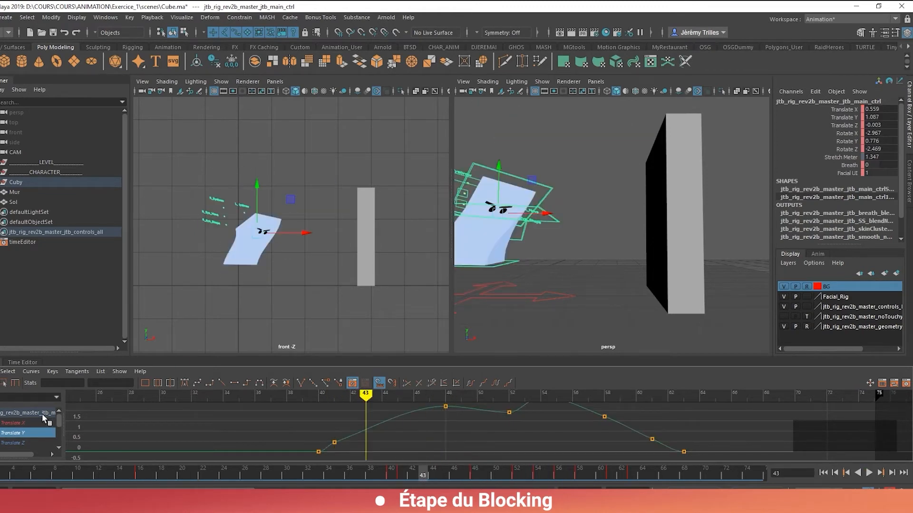
Try smooth tangents on all the body's curves, scrub to frame 45, and return the curves to stepped tangents
left_click(43, 413)
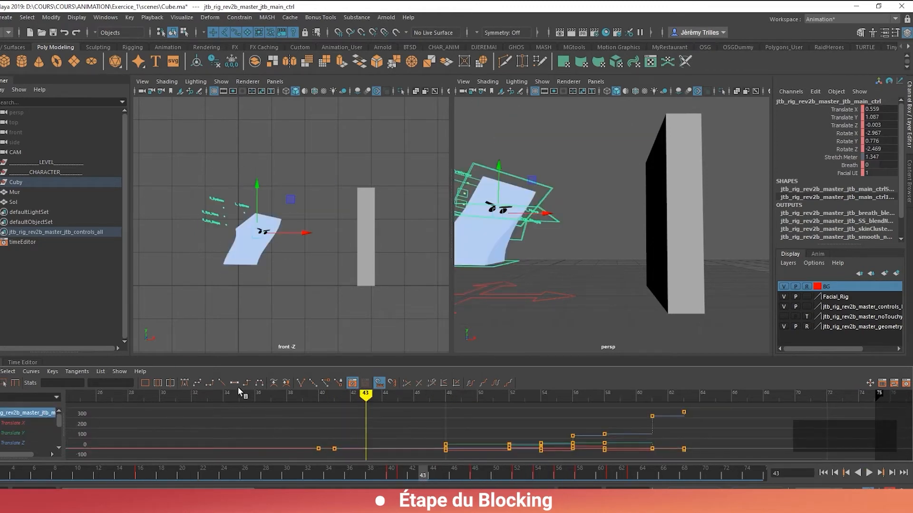
left_click(185, 385)
left_click_drag(423, 474, 443, 479)
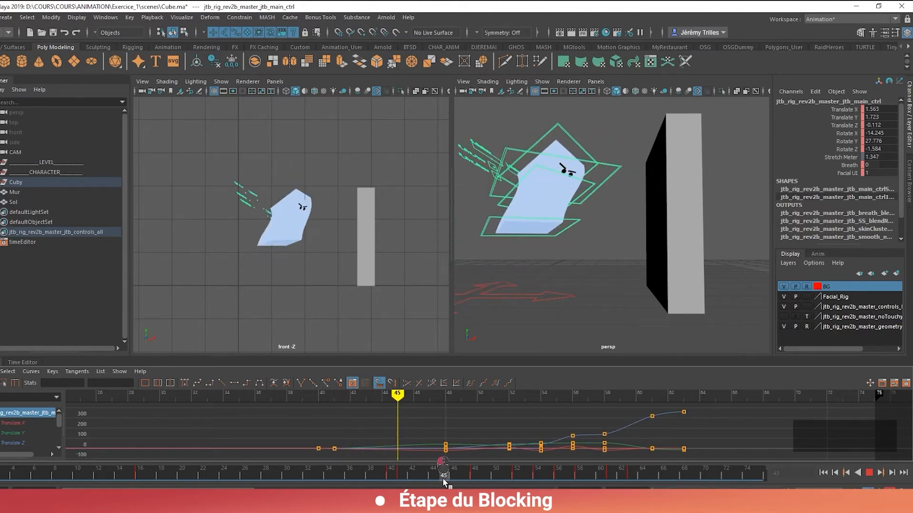
left_click(246, 384)
Raise the body at frame 44 to Translate Y 1.568 as an intermediate pose of the jump
left_click(13, 434)
left_click_drag(257, 206, 257, 169)
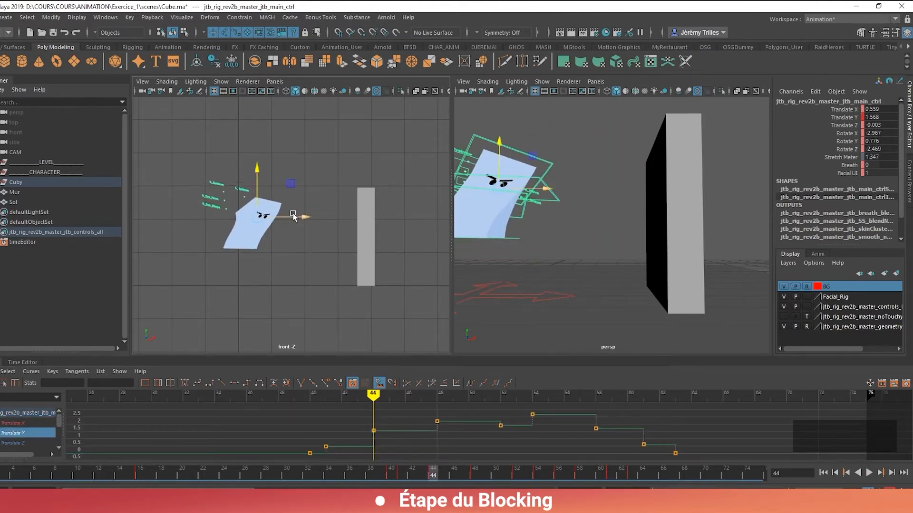
Create an editable motion trail for the body control and select its handle in the Outliner
left_click(181, 17)
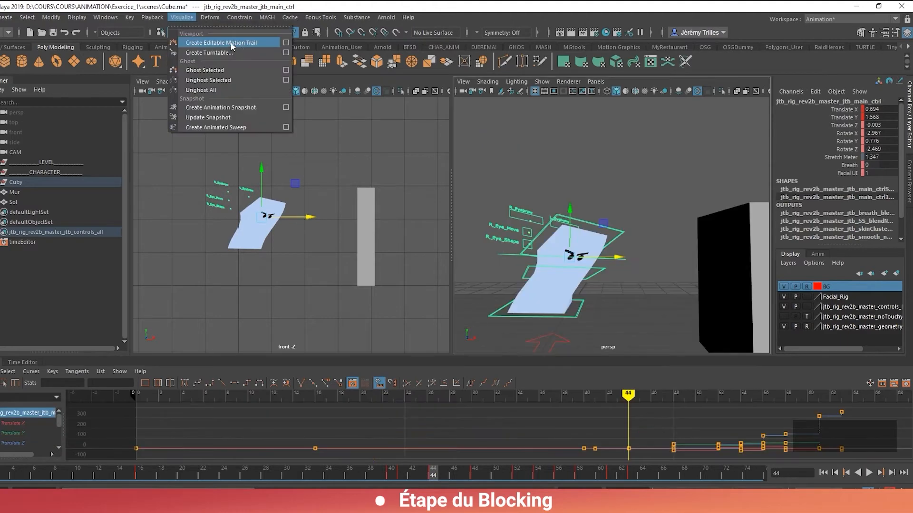
left_click(233, 42)
left_click(39, 215)
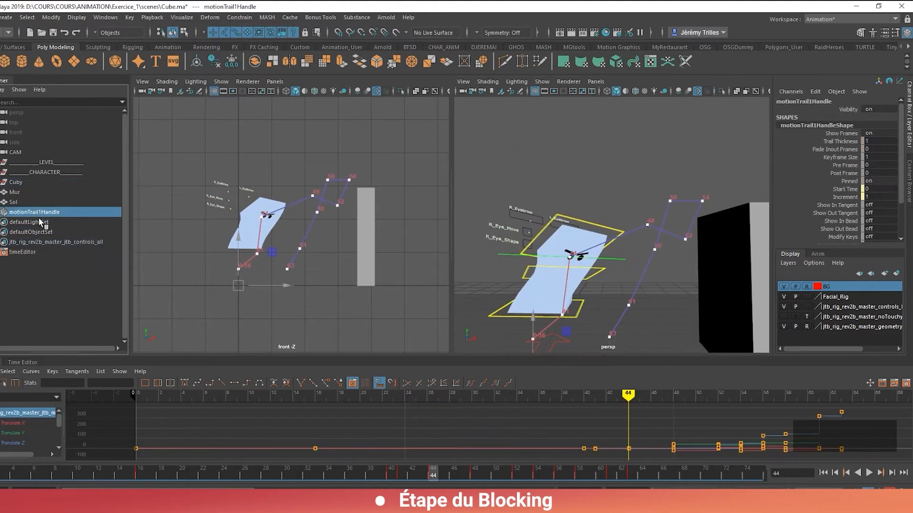
Reposition the body at frame 44 along its motion trail, to about X 1.587, Y 1.965 and Z 0.017
left_click(604, 277)
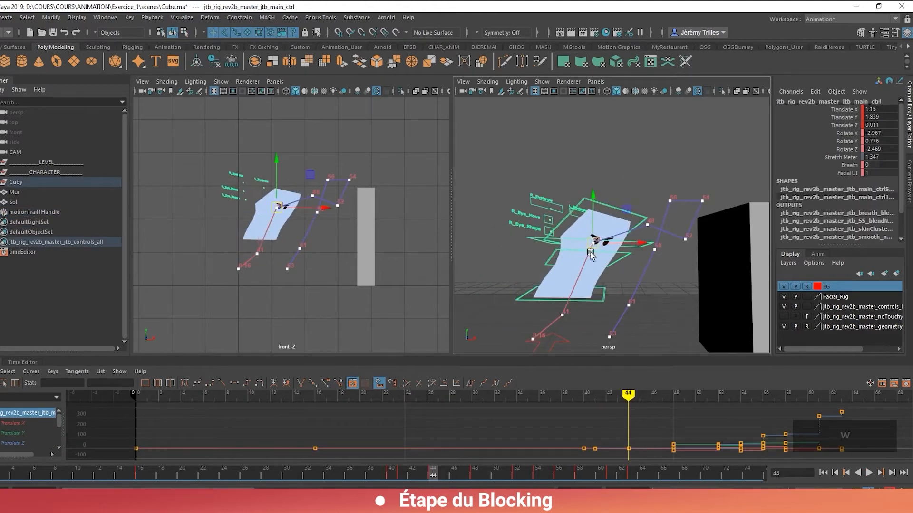
mouse_move(327, 261)
right_mouse_down("alt")
mouse_move(312, 265)
mouse_move(340, 268)
right_mouse_up("alt")
left_click_drag(285, 200, 291, 198)
mouse_move(432, 473)
left_mouse_down()
mouse_move(393, 473)
mouse_move(438, 474)
left_mouse_up()
At frame 44, straighten the upper control and rotate the body to about X -3.919, Y 16.502 and Z 3.318
left_click(618, 293)
left_click(601, 256)
key("e")
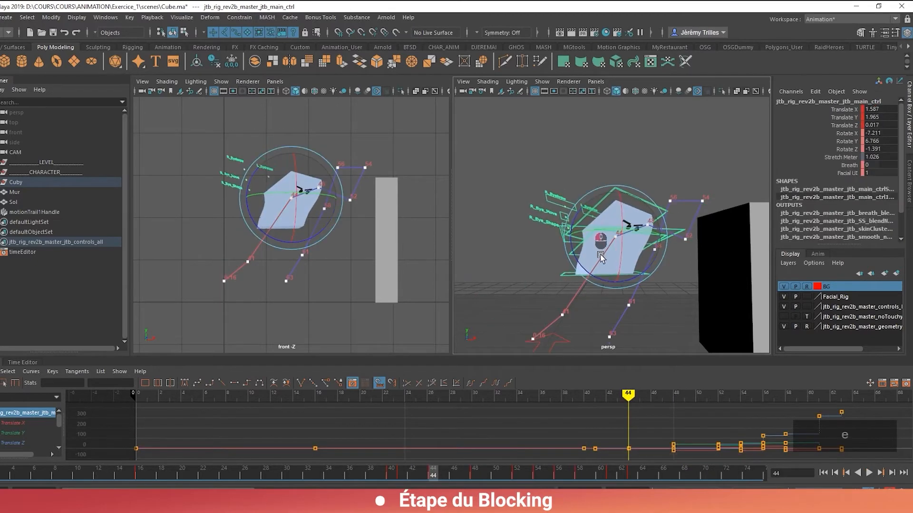
left_click(594, 232)
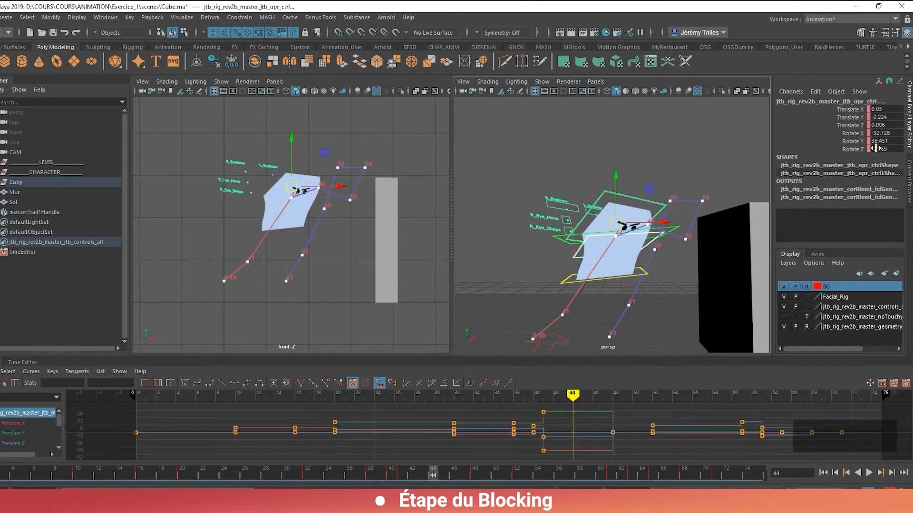
key("w")
left_click(667, 232)
key("e")
left_click_drag(660, 207, 665, 220)
key("w")
mouse_move(433, 473)
left_mouse_down()
mouse_move(453, 474)
mouse_move(431, 475)
left_mouse_up()
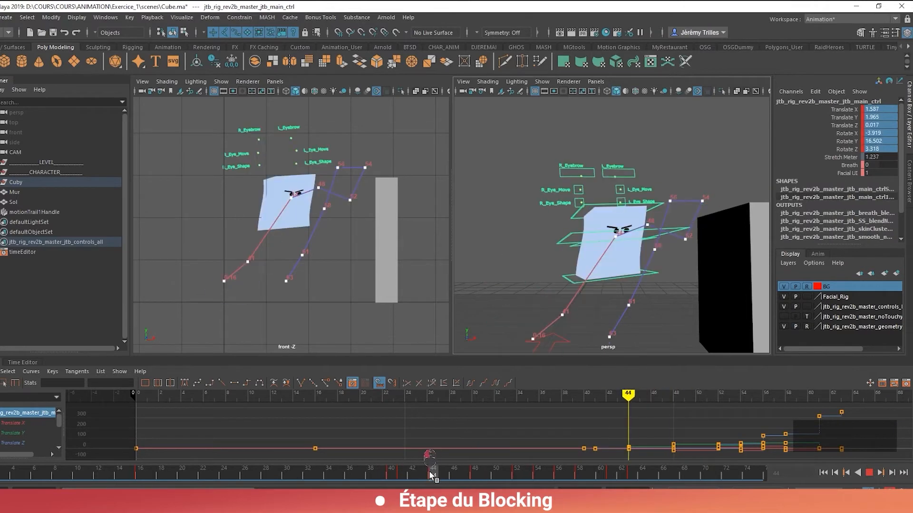
Rotate the lower control at frame 44 to bend the body's base, and play back the jump
left_click(561, 283)
key("e")
left_click_drag(561, 284, 561, 270)
left_click_drag(434, 472, 318, 473)
left_click(868, 475)
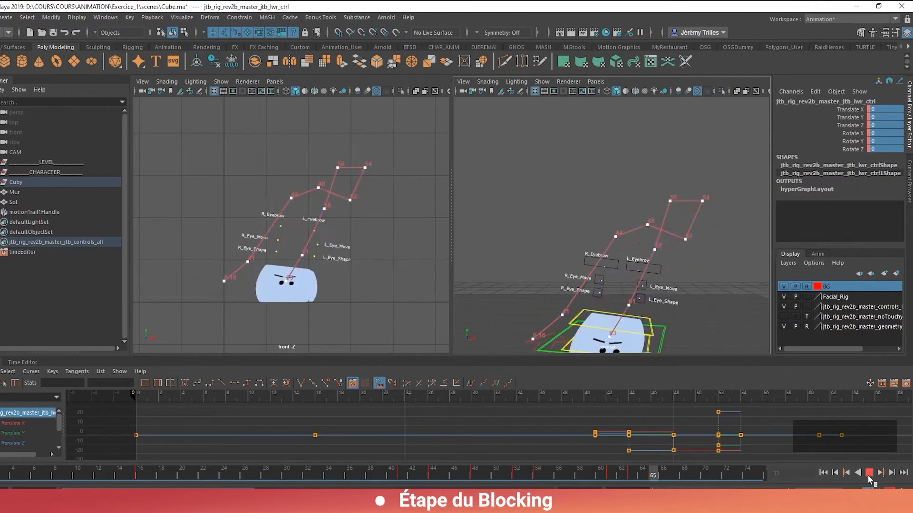
left_click(868, 475)
Raise the body slightly at frame 56 to refine the rebound's arc on the motion trail
left_click(651, 330)
key("w")
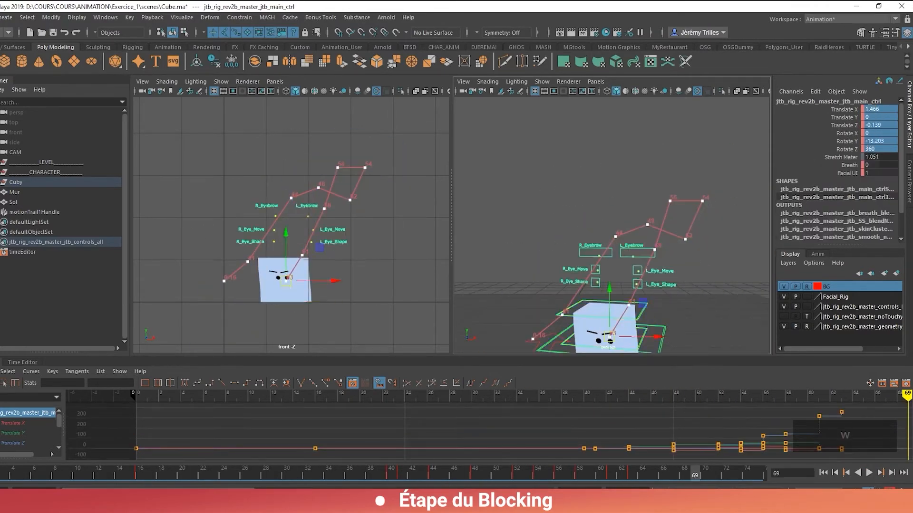
left_click_drag(695, 474, 476, 474)
key("v")
key("v")
key("v")
key("c")
key("c")
key("v")
key("c")
key("v")
key("v")
left_click_drag(337, 120, 337, 112)
key("c")
key("v")
key("v")
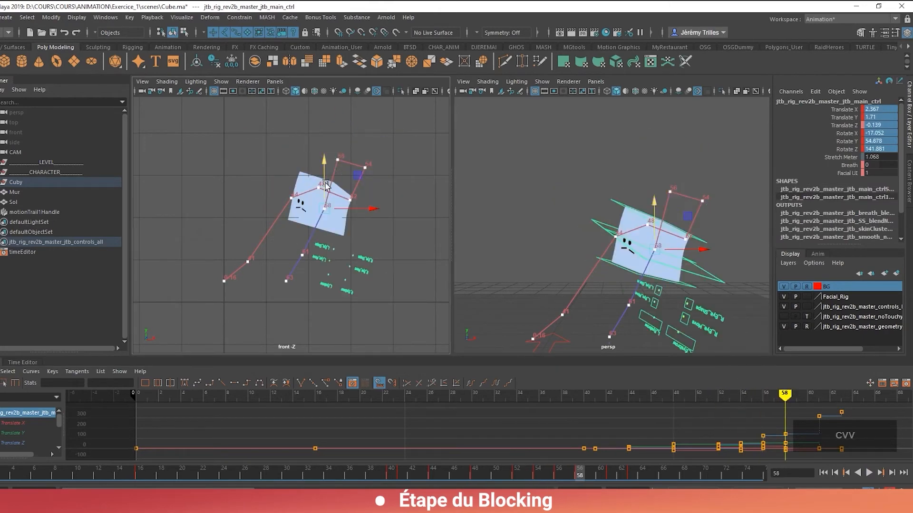
Raise the body at frame 58 and shift it slightly away from the wall, and nudge the frame 63 landing the same way
left_click_drag(325, 161, 325, 140)
left_click_drag(372, 188, 368, 189)
key("v")
left_click_drag(352, 255, 336, 278)
key("ctrl+z")
key("v")
Step back and forth through the body's key poses and play the animation to check the jump's arc
key("c")
key("v")
key("c")
key("v")
key("v")
key("c")
key("c")
key("v")
key("c")
key("v")
key("c")
key("v")
key("c")
key("c")
key("c")
key("c")
key("v")
key("v")
key("v")
key("c")
key("c")
key("c")
key("c")
key("c")
key("c")
key("c")
key("c")
key("c")
key("c")
middle_click(612, 266)
left_click(868, 474)
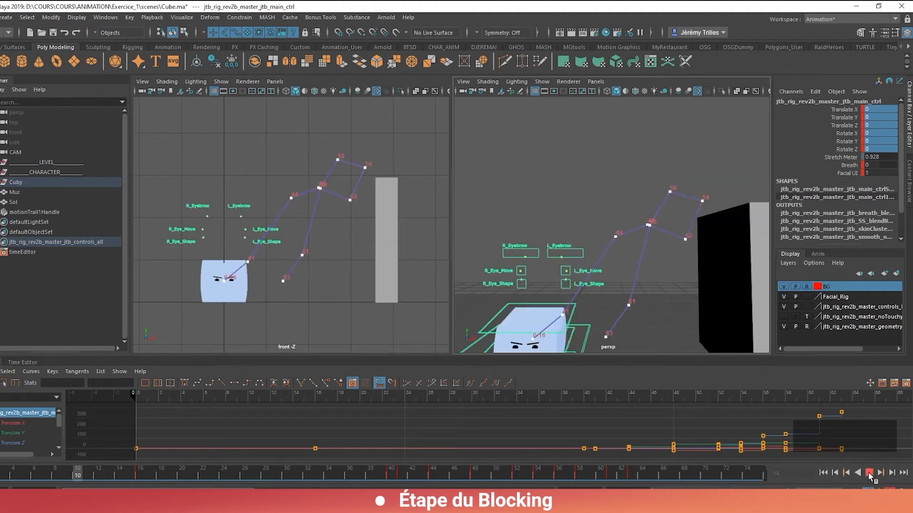
left_click(867, 474)
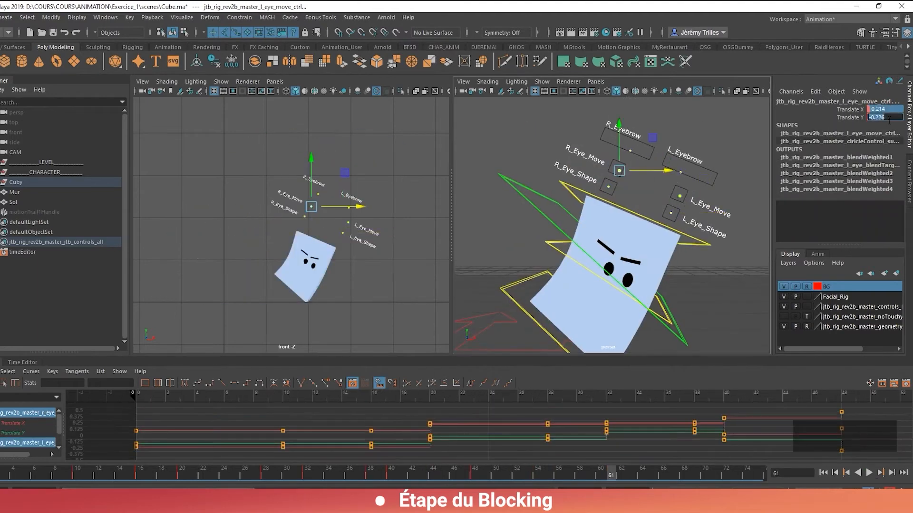
Rotate the upper control at frame 74 to X 3.818, Y 5.647 and Z 2.307, and scrub through the change
left_click(677, 469)
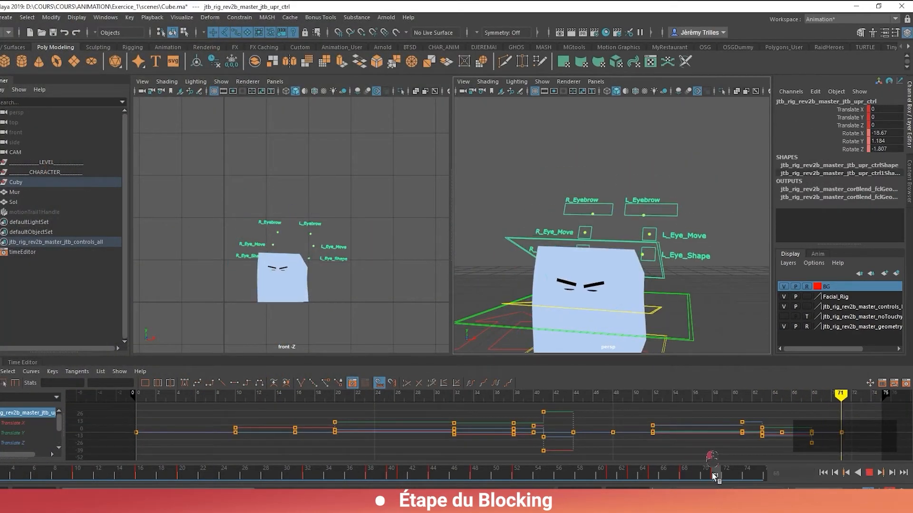
left_click_drag(590, 473, 772, 478)
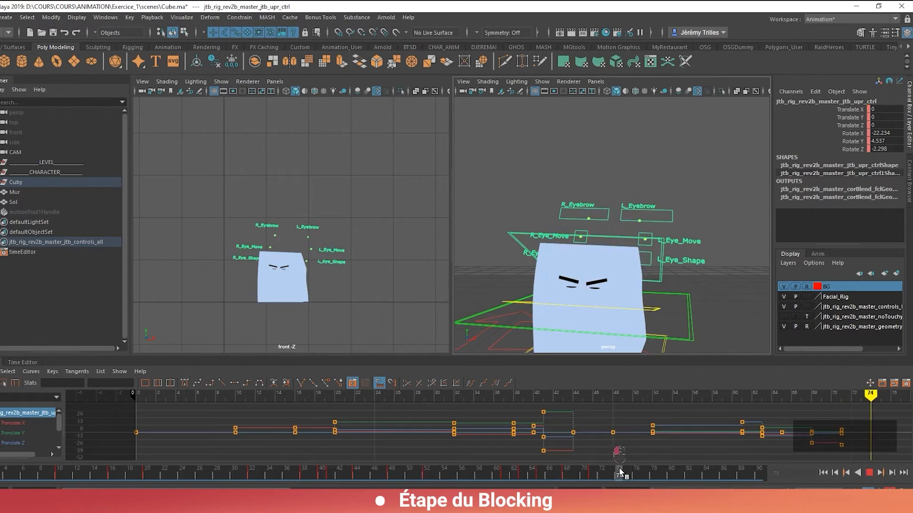
left_click_drag(596, 478, 612, 477)
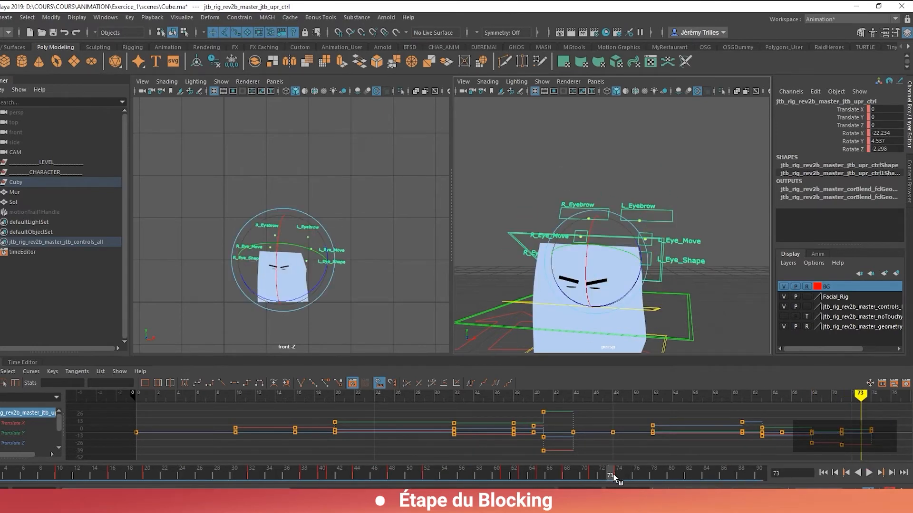
left_click(627, 475)
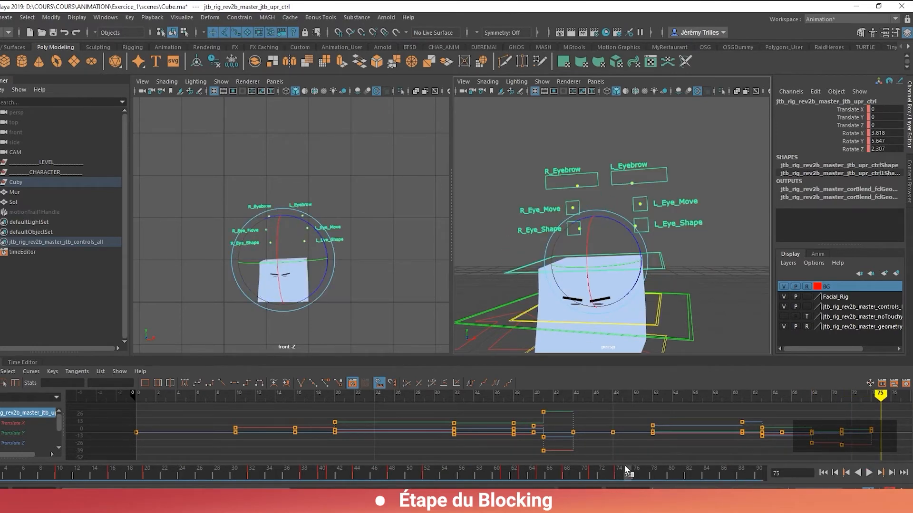
Key the facial controls at frame 75 and raise both eyebrows at frame 68, the left one to X -0.023, Y 0.027
left_click_drag(538, 160, 668, 251)
key("s")
left_click(568, 474)
left_click(639, 212)
key("w")
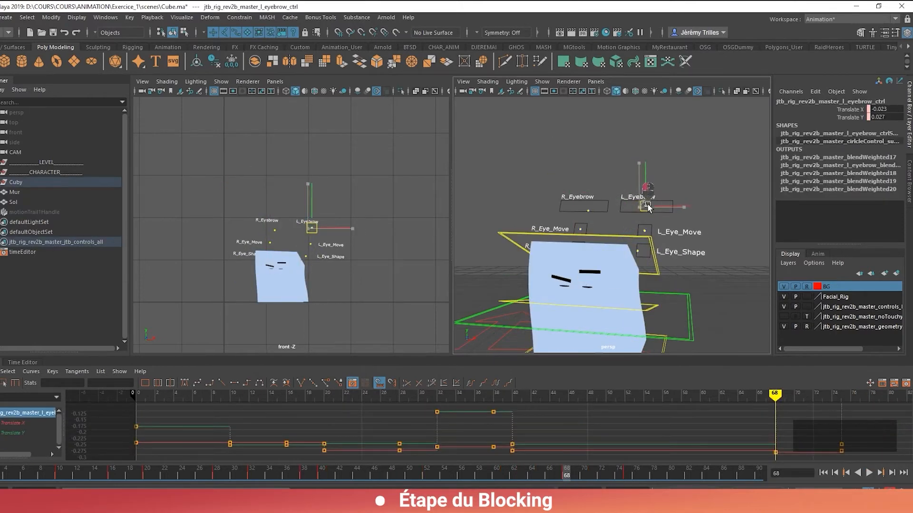
left_click(587, 205)
Bring the left eyebrow back to a frown at frame 74, at X -0.259 and Y -0.233
left_click(653, 475)
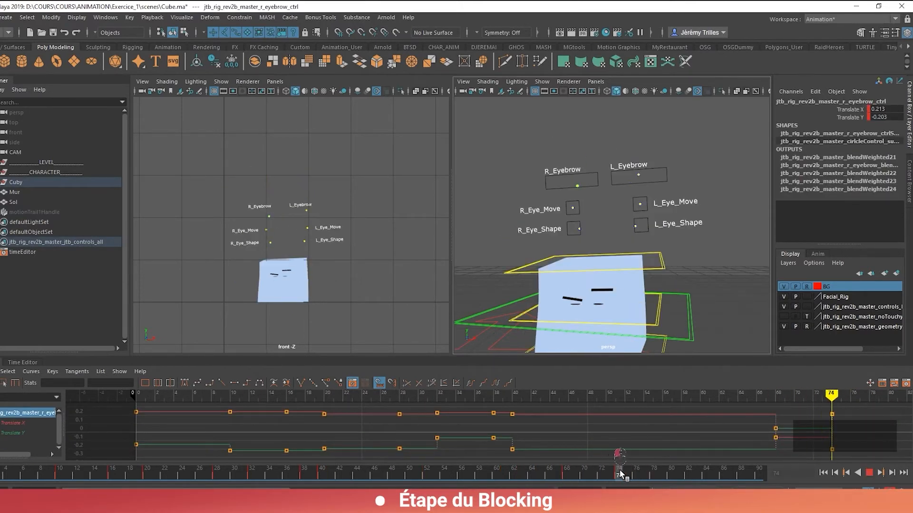
left_click(637, 177)
left_click(626, 475)
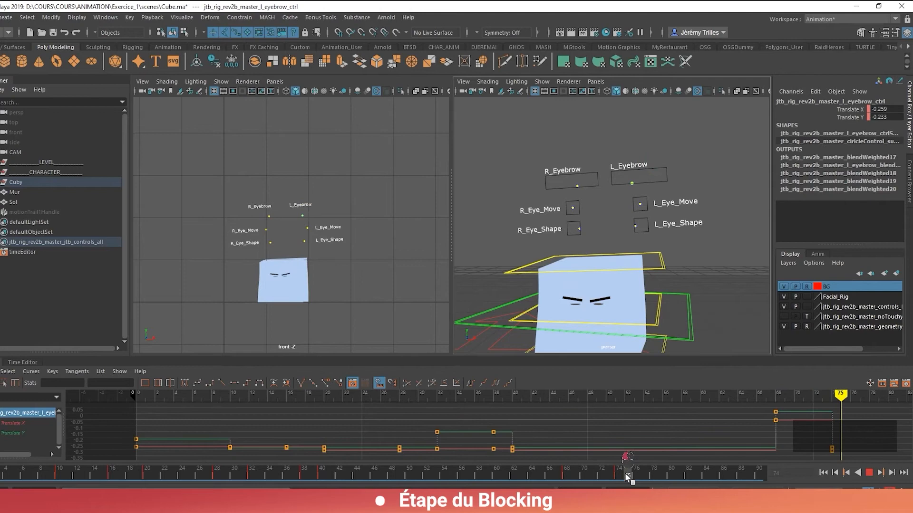
Extend the time range to frame 100 and zero the upper control's translation and rotation at frame 92
left_click(663, 269)
left_click(734, 475)
double_click(579, 491)
type("100")
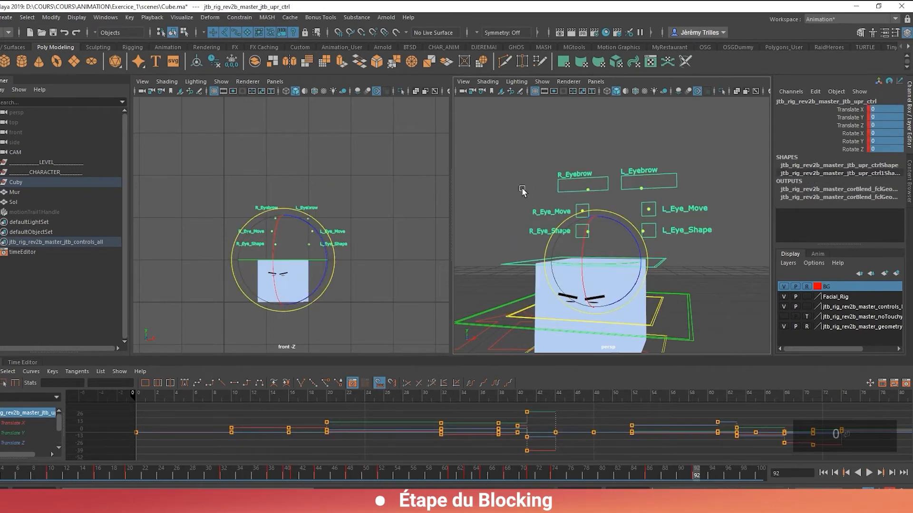
Open the eyes and raise both eyebrows at frame 92, the left one to about X -0.014, Y 0.017, and play back the result
left_click(588, 189)
key("w")
left_click_drag(589, 158, 591, 151)
left_click(642, 189)
left_click_drag(661, 182, 669, 180)
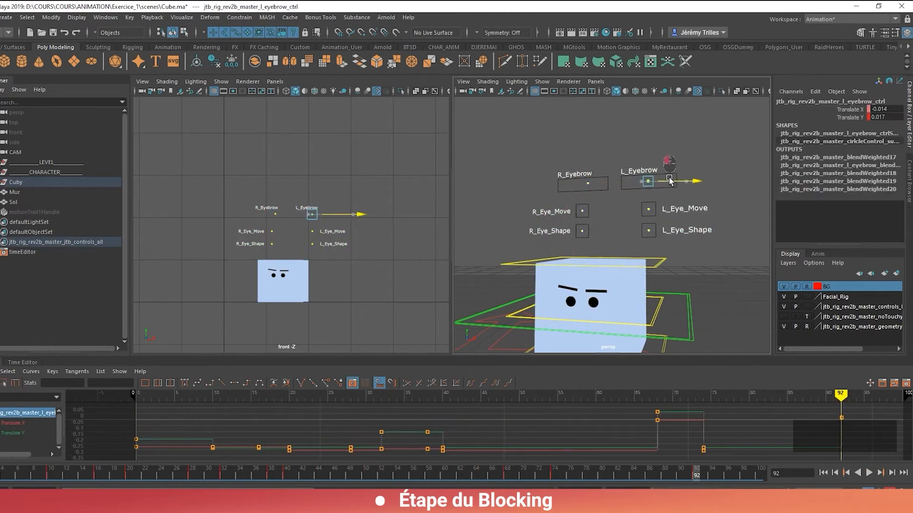
left_click(589, 184)
left_click_drag(607, 184, 603, 184)
left_click_drag(696, 473, 459, 467)
left_click(868, 470)
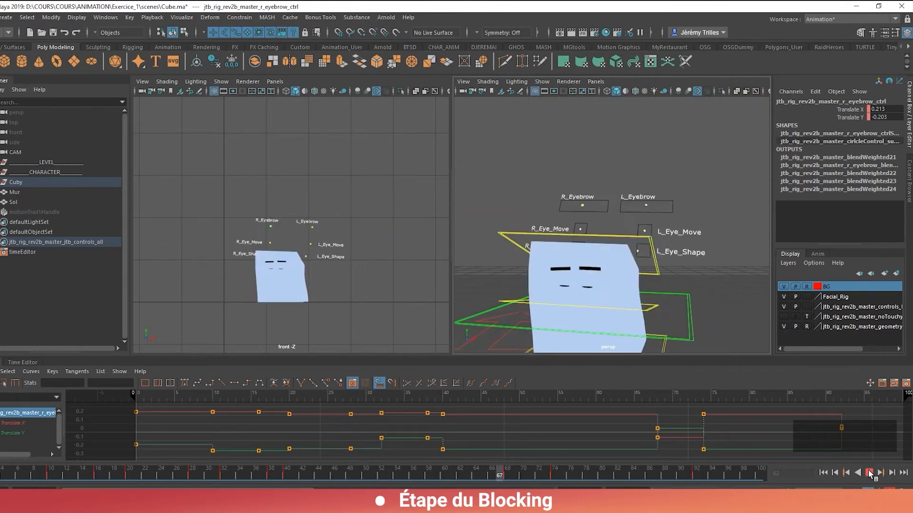
left_click(868, 470)
Select all the character's controls, shift the keys at frames 71 to 75 three frames later, and review the landing
left_click_drag(671, 290, 661, 306, "alt")
scroll(662, 307, "down", 8)
left_click_drag(670, 285, 537, 178)
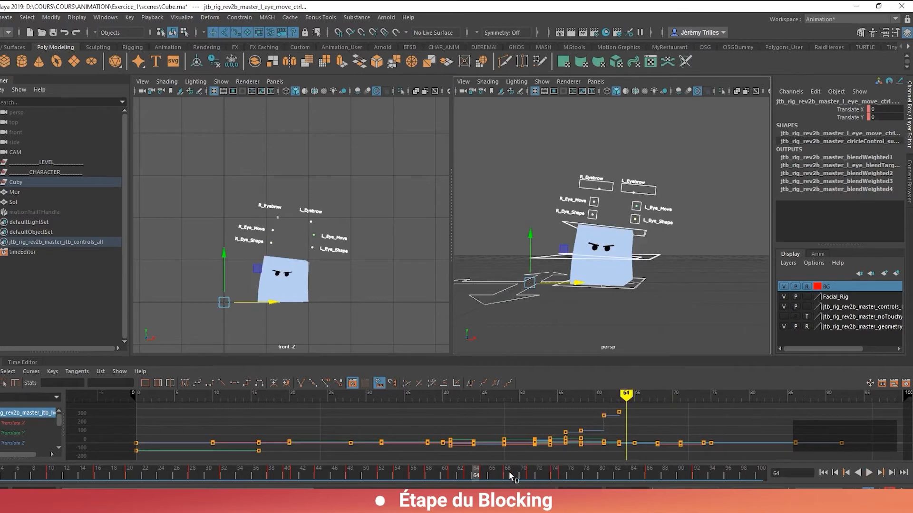
left_click(868, 472)
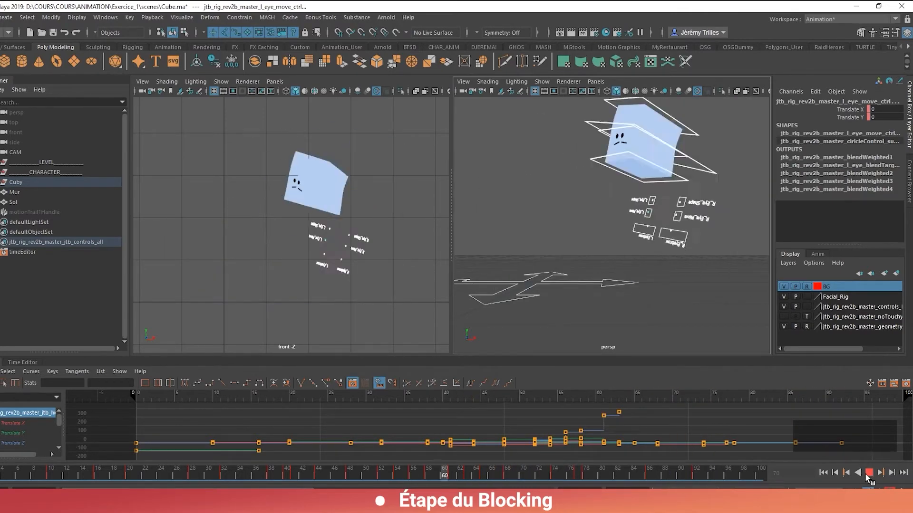
left_click_drag(470, 474, 506, 474)
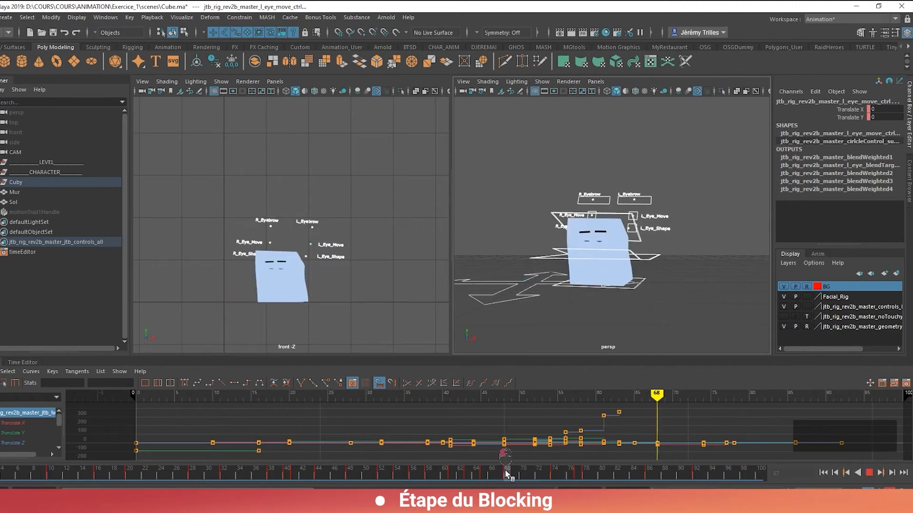
Rotate the upper control at frame 68 as an intermediate pose after the landing squash, and play the animation
left_click(626, 243)
left_click(508, 472)
key("e")
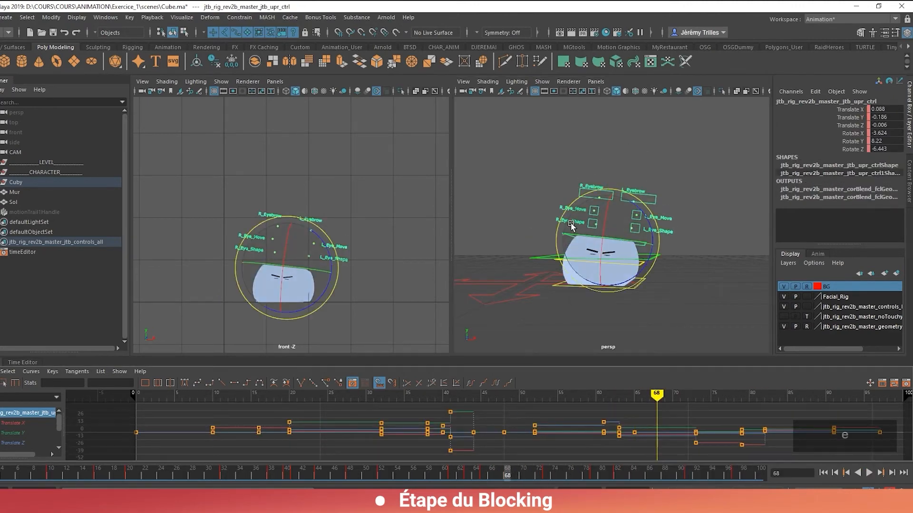
left_click_drag(629, 226, 625, 231)
left_click(870, 473)
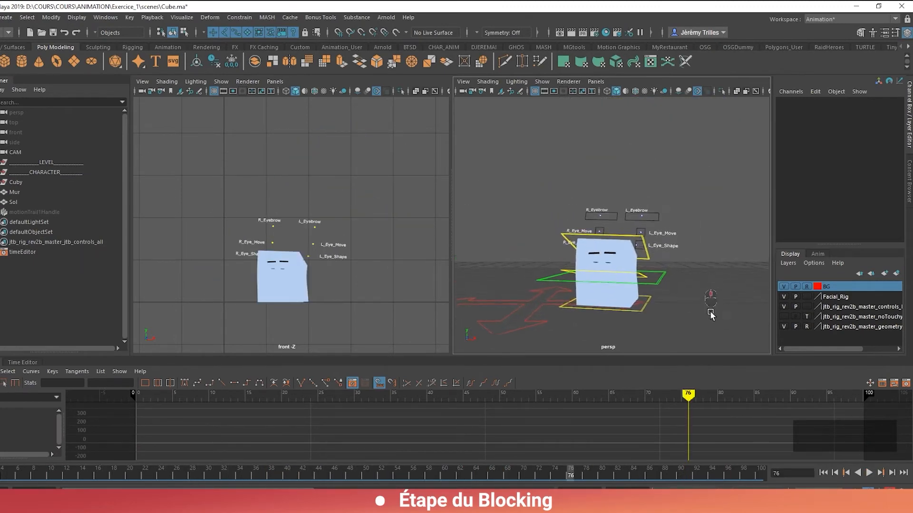
Select all the character's controls and go from frame 0 through every key pose, keying all controls on each one to lock it
left_click_drag(626, 244, 547, 197)
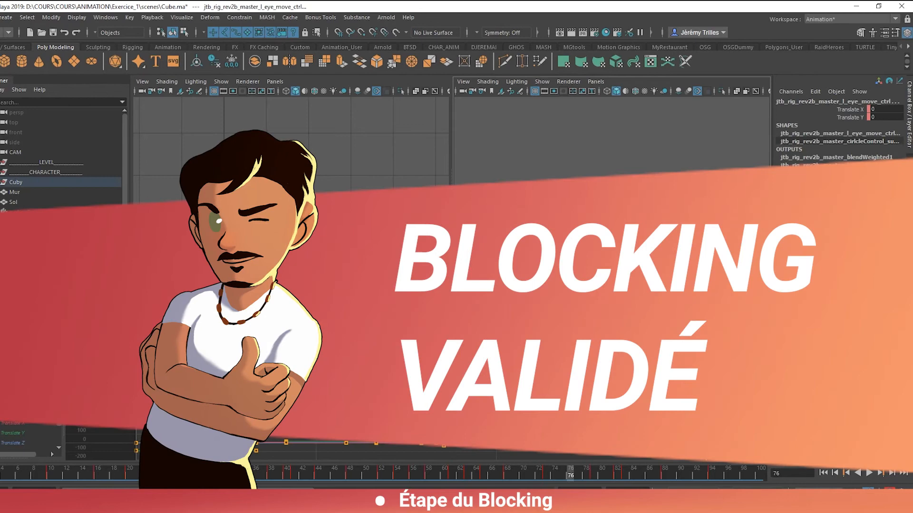
left_click(711, 471)
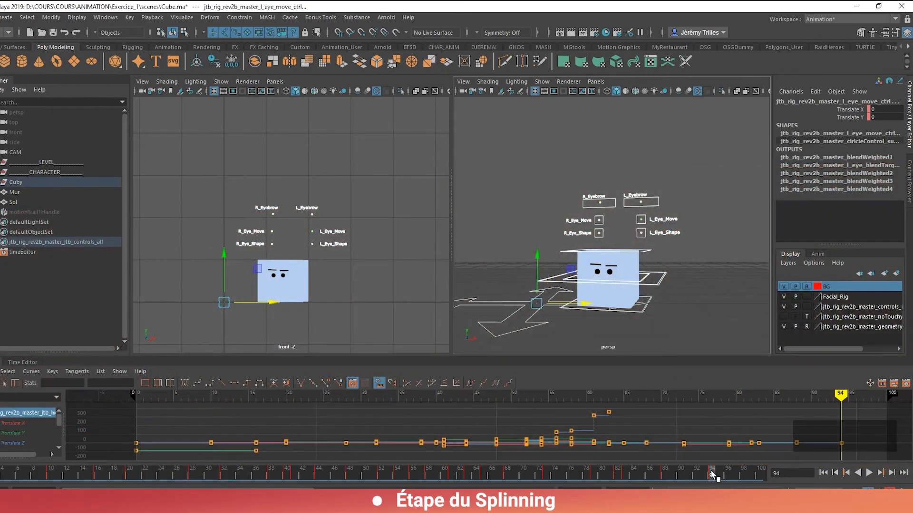
key("v")
key("s")
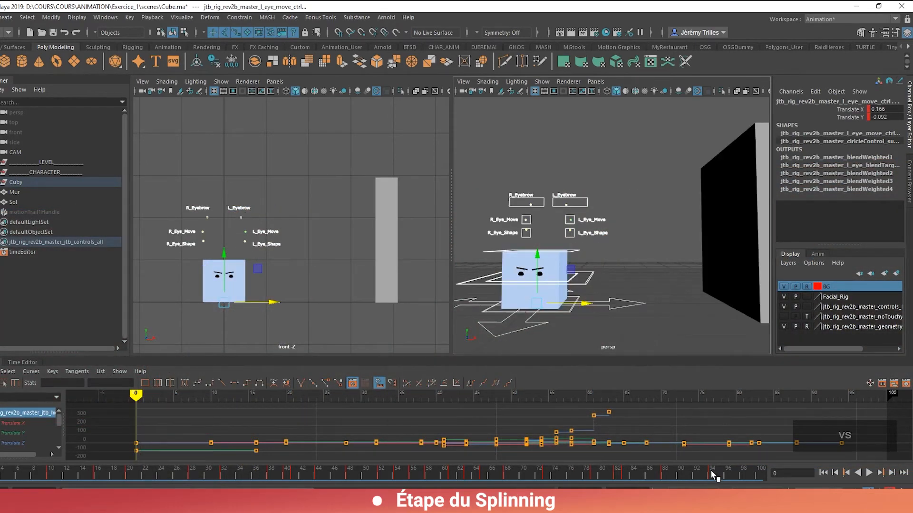
key("v")
key("s")
key("v")
key("s")
key("v")
key("s")
key("v")
key("s")
key("v")
key("s")
key("v")
key("s")
key("v")
key("s")
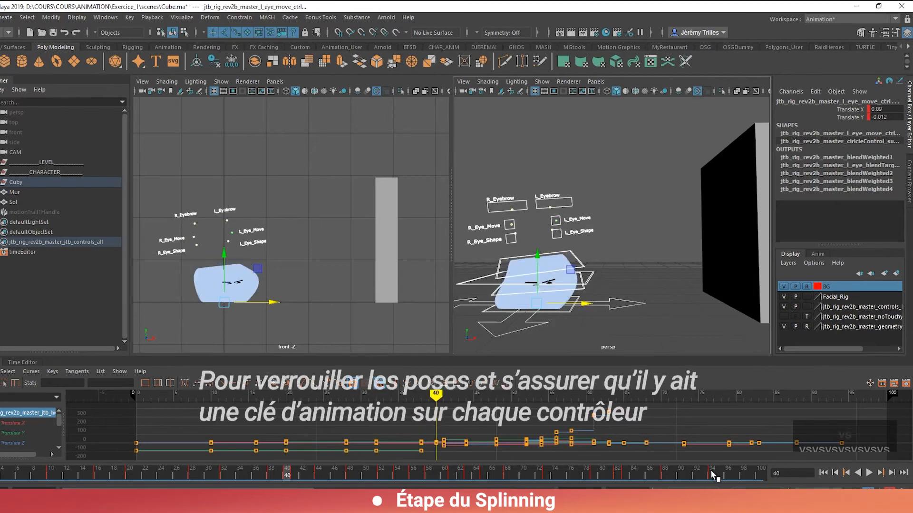
key("v")
key("s")
key("v")
key("s")
key("v")
key("s")
key("v")
key("s")
key("v")
key("s")
key("v")
key("s")
key("v")
key("s")
key("v")
key("s")
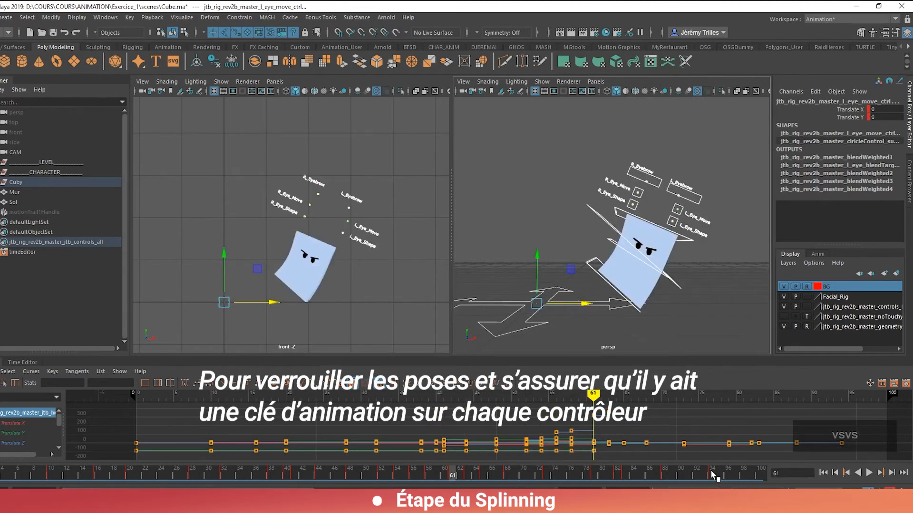
key("v")
key("s")
key("v")
key("s")
key("v")
key("s")
key("v")
key("s")
key("v")
key("s")
key("v")
key("s")
key("v")
key("s")
key("v")
key("s")
key("v")
key("s")
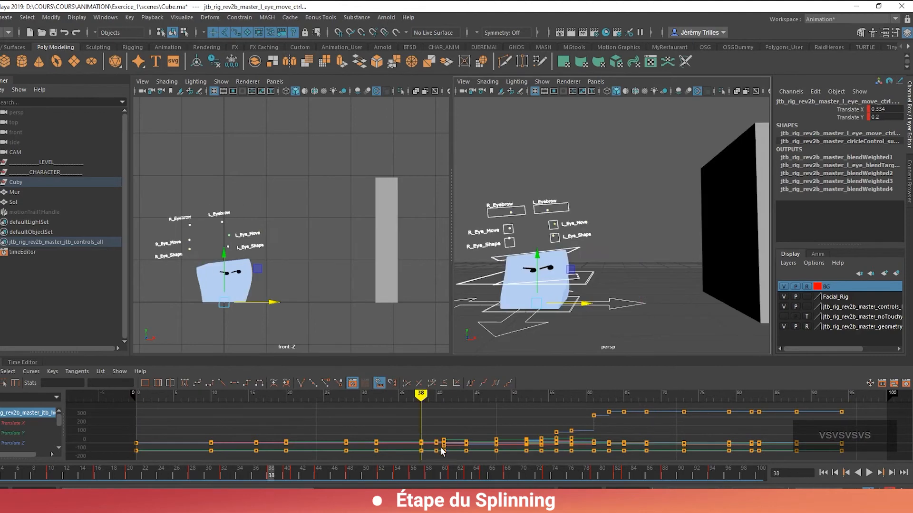
Select every key of all the character's controls across the timeline and convert their stepped tangents to smooth spline curves
left_click_drag(608, 265, 624, 321)
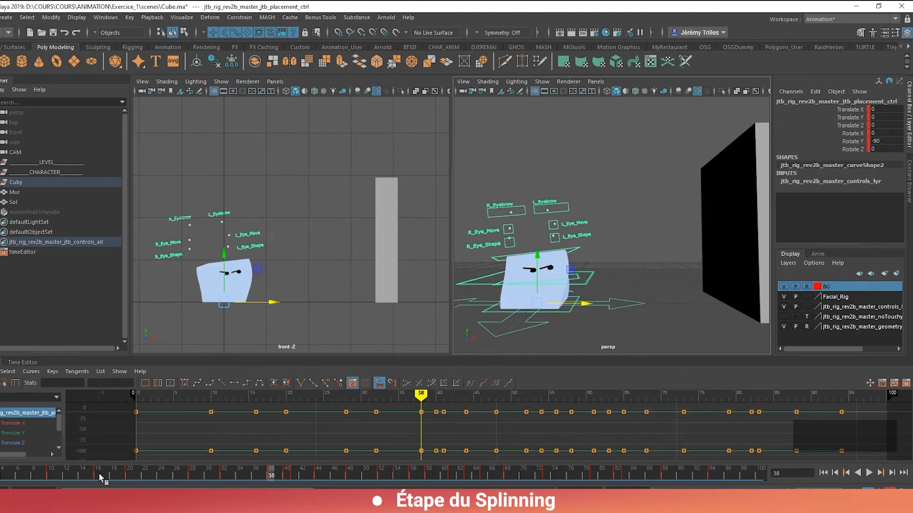
left_click_drag(49, 471, 734, 463, "shift")
left_click_drag(745, 470, 11, 474, "shift")
right_click(64, 474)
left_click(83, 340)
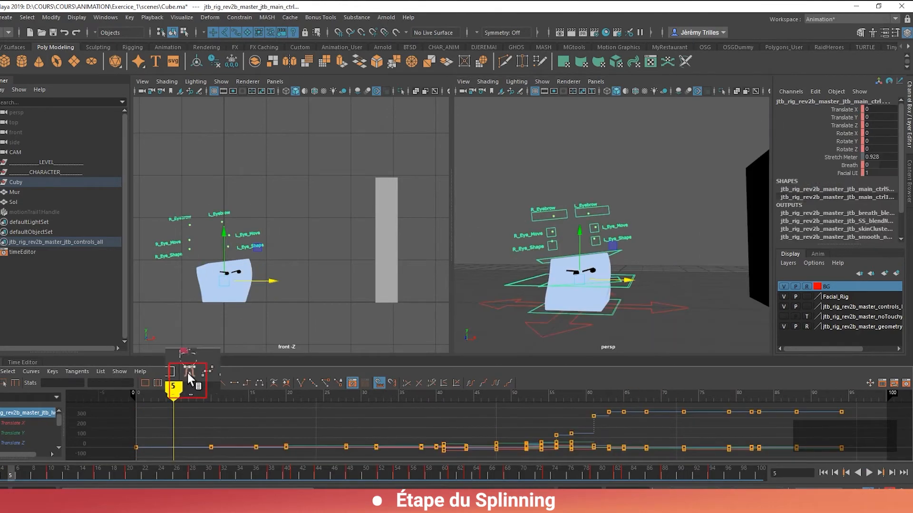
left_click(186, 381)
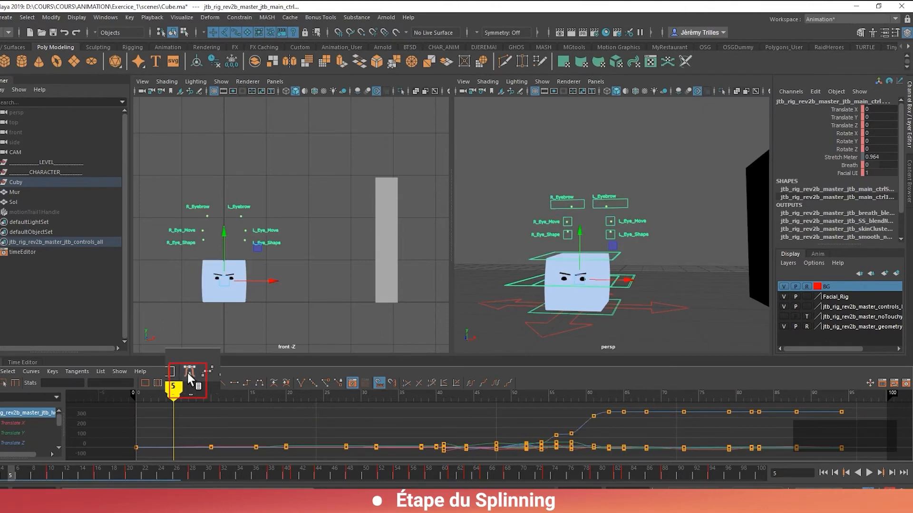
Play back the splined character, convert the wall's stepped keys to smooth curves as well, and play the animation again
left_click(870, 473)
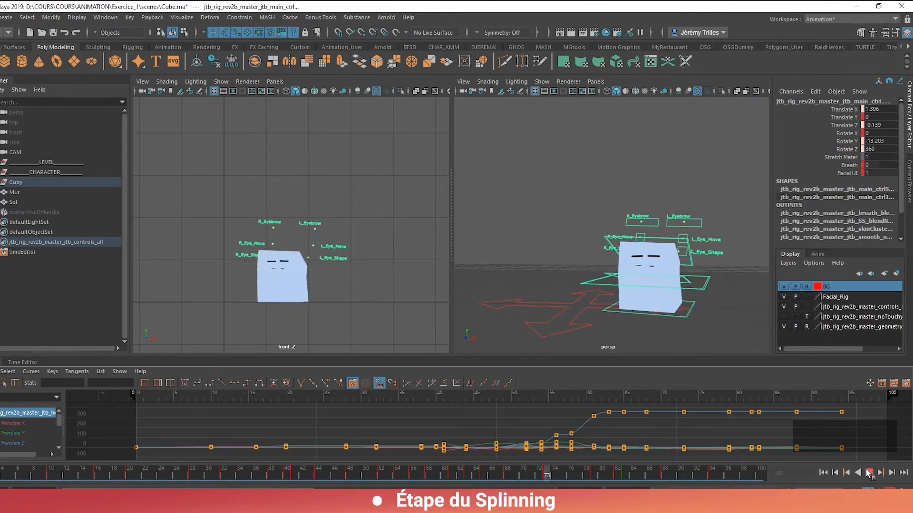
left_click(869, 473)
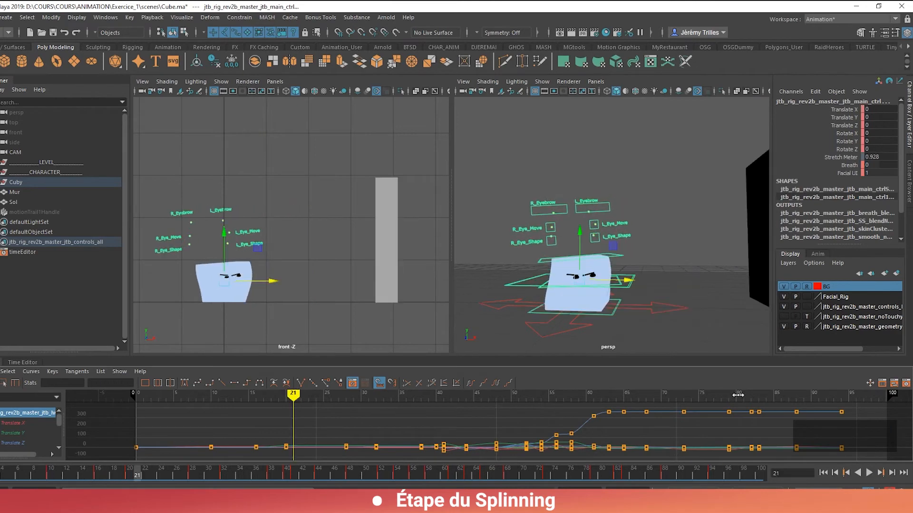
left_click(374, 208)
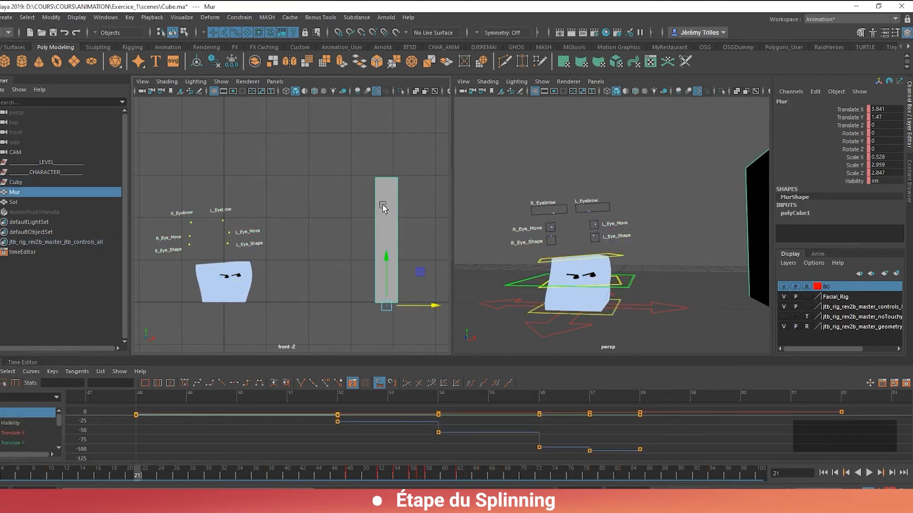
left_click(869, 473)
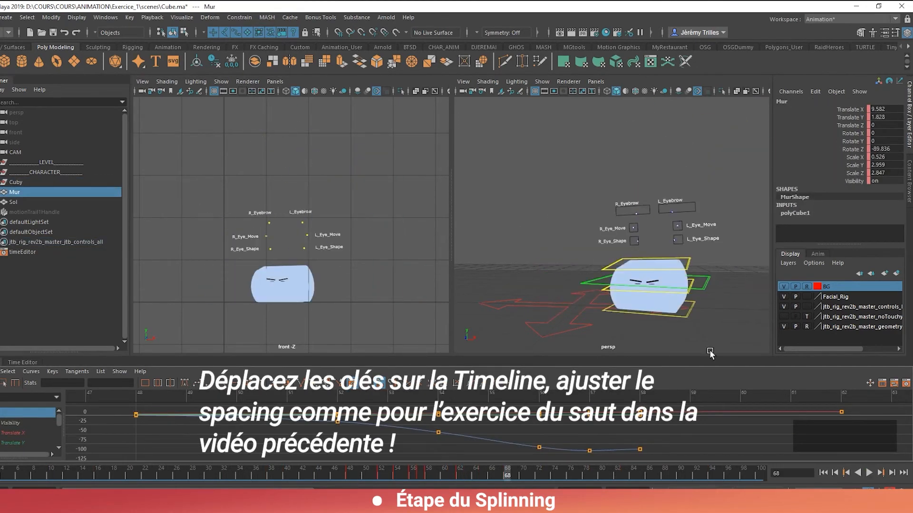
Select all the character's controls and shift the keys from the rebound to the end three frames earlier, starting at frame 49
left_click(701, 336)
left_click_drag(395, 477, 327, 477)
left_click_drag(707, 233, 618, 130)
left_click_drag(328, 476, 756, 474)
left_click_drag(566, 474, 559, 472)
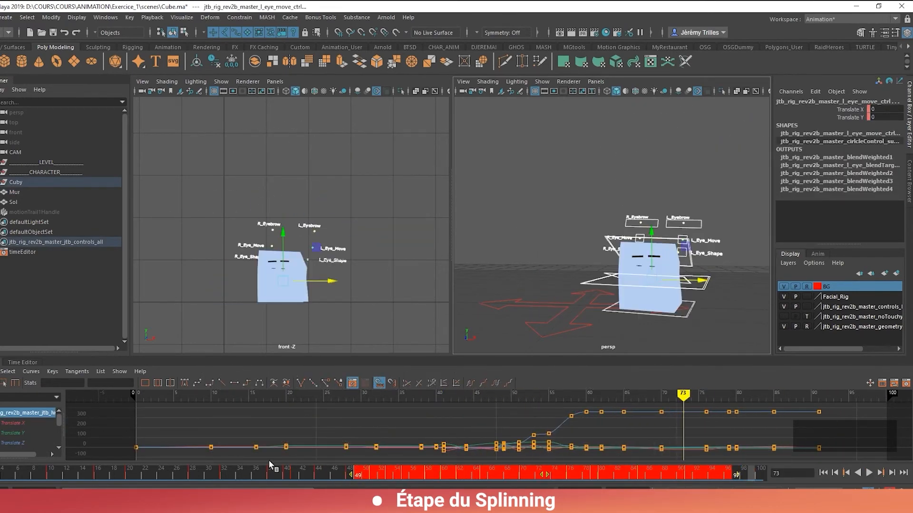
Select the wall, shift its falling keys earlier to match the character's new timing, and play back
left_click_drag(282, 475, 488, 475)
left_click(386, 301)
left_click_drag(429, 475, 421, 475)
left_click_drag(333, 475, 312, 475)
left_click(869, 474)
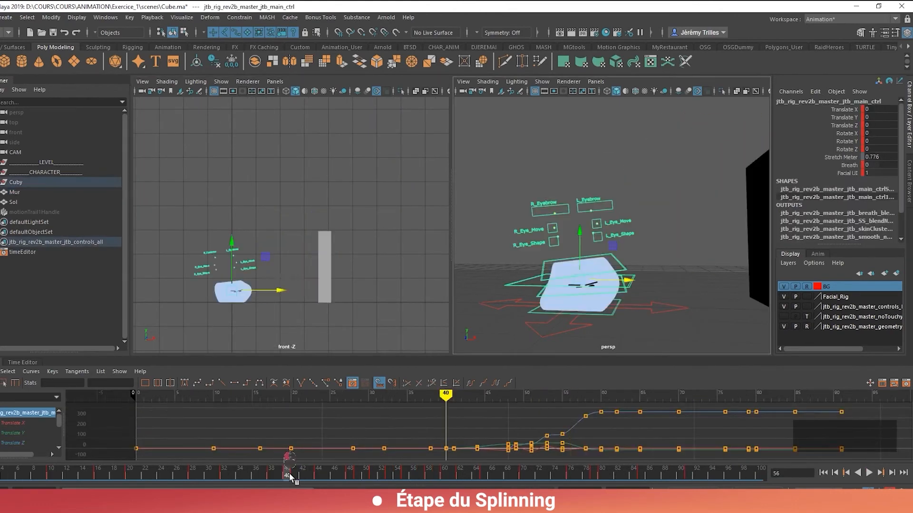
Lower the main control at frame 46 to about Translate Y 2.143, following the motion trail's arc
left_click_drag(289, 473, 330, 476)
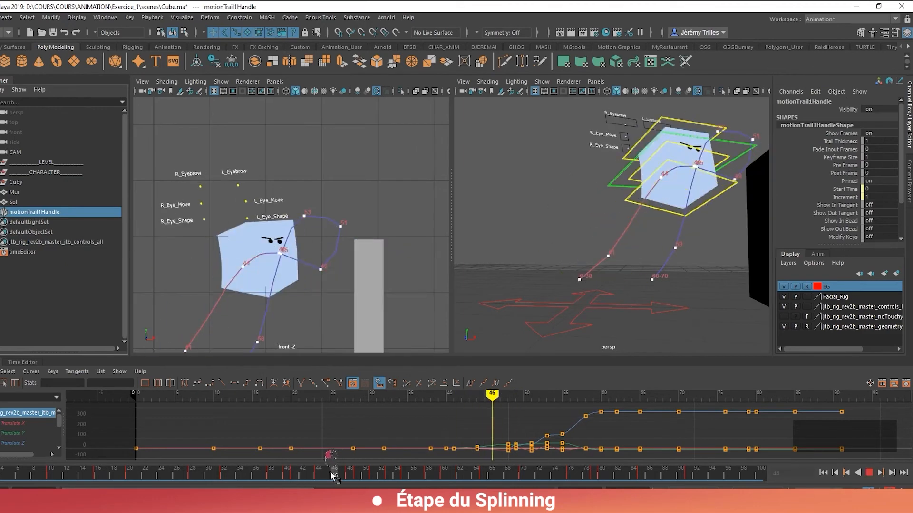
left_click_drag(330, 471, 335, 472)
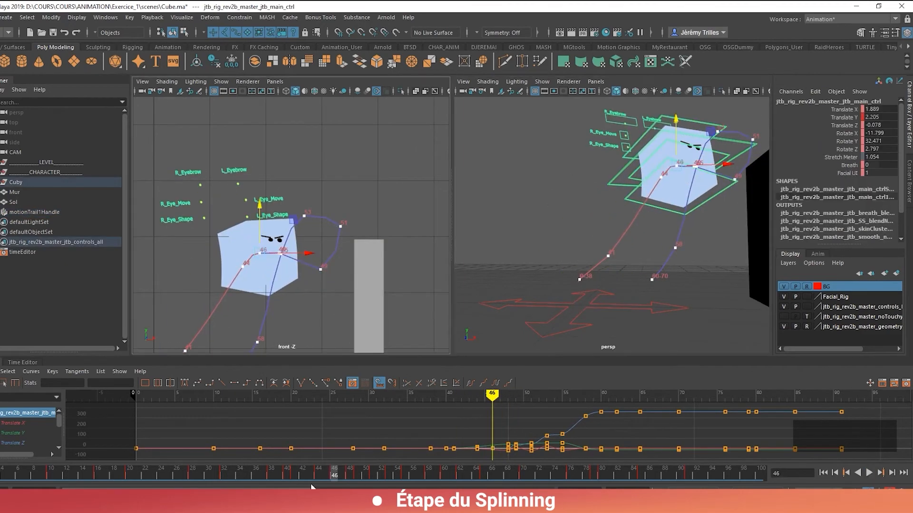
left_click(336, 479)
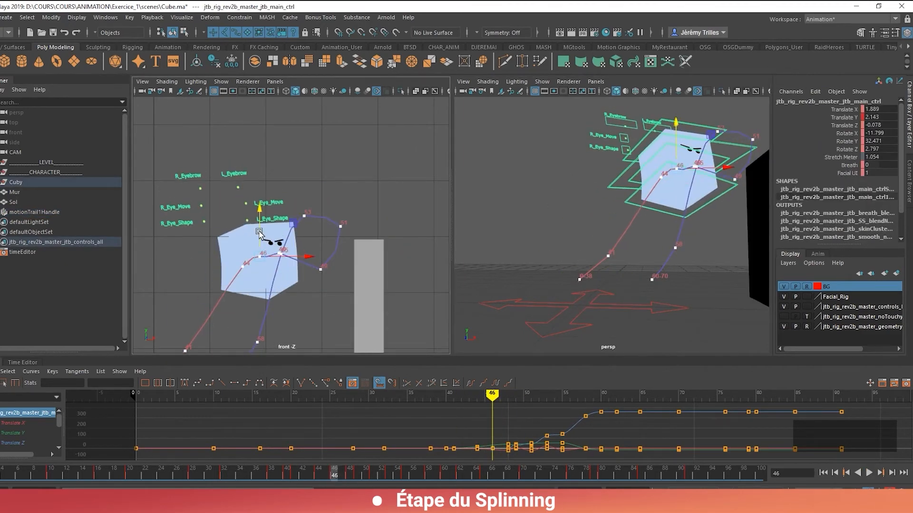
Isolate the main control's Translate Z curve and delete its dipping key at frame 48
left_click(36, 433)
left_click(36, 443)
left_click(349, 470)
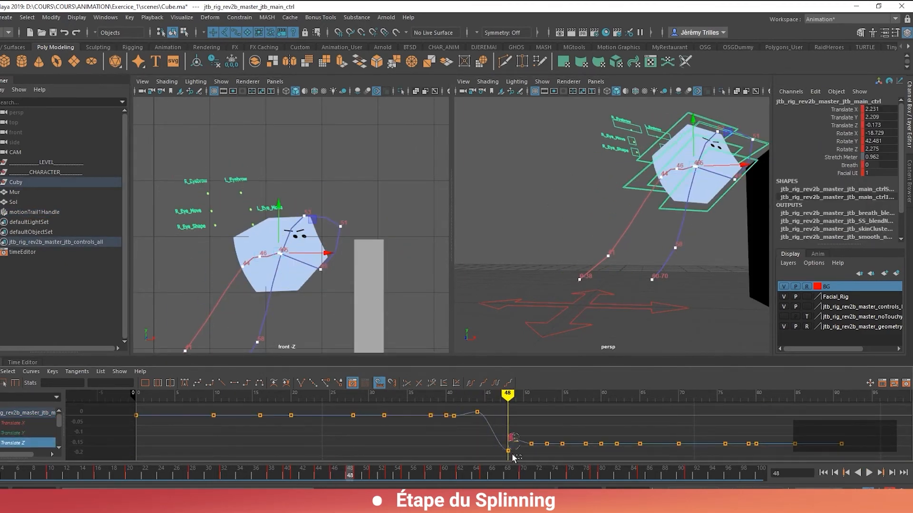
left_click(508, 453)
middle_click_drag(511, 443, 511, 439, "shift")
key("Delete")
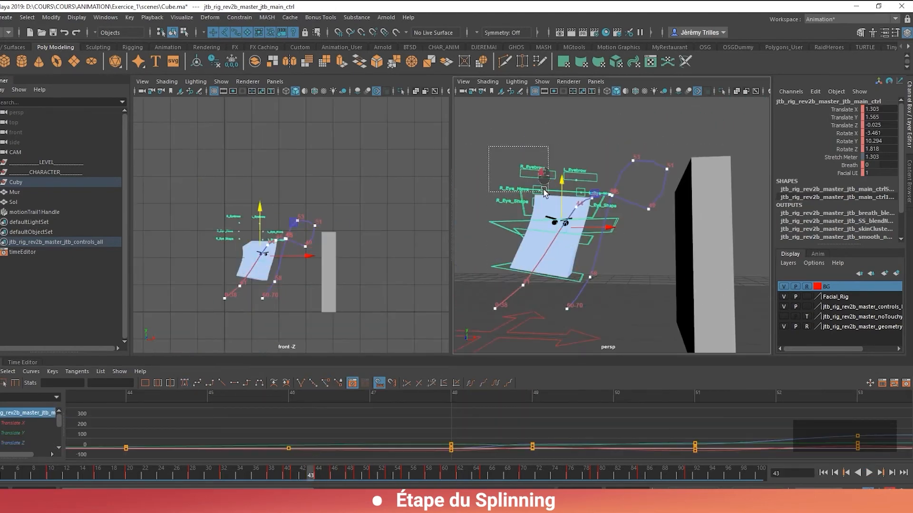
Hide the motion trail, shift the character's and wall's keys from frame 46 onward one frame later, and play back
left_click(28, 212)
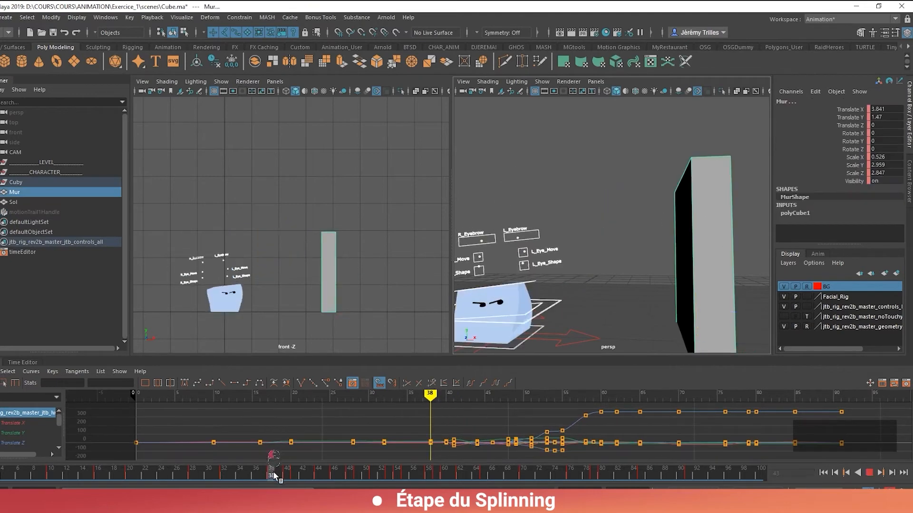
left_click_drag(276, 475, 326, 474)
left_click_drag(326, 474, 735, 474, "shift")
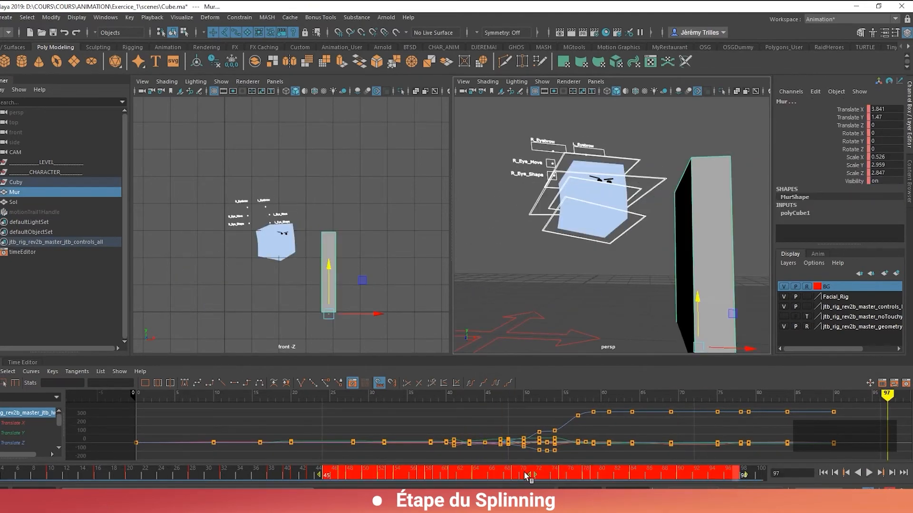
left_click_drag(527, 474, 543, 474)
left_click_drag(287, 474, 192, 473)
left_click(869, 473)
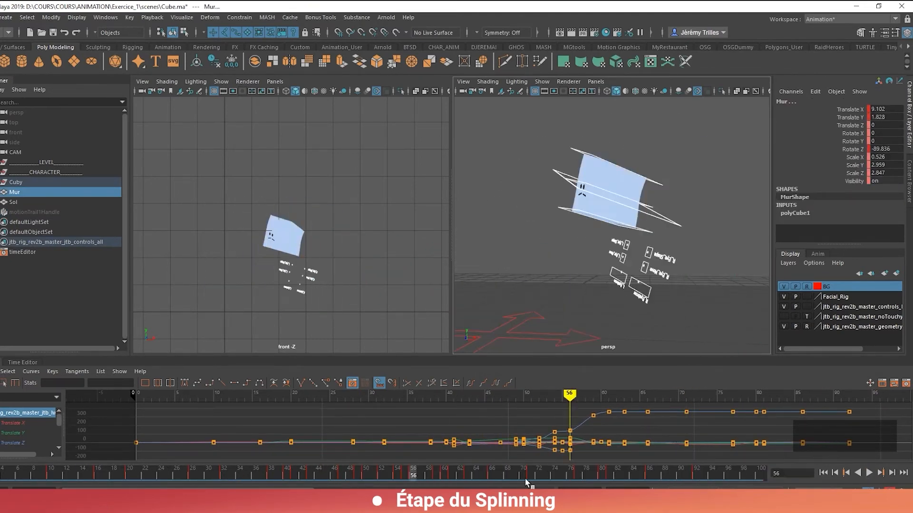
Reposition the lower control at frame 49 toward the wall, to about Translate X 0.226, Y 0.103, Z 0.223
left_click(338, 474)
mouse_move(312, 476)
left_mouse_down()
mouse_move(333, 475)
mouse_move(288, 478)
mouse_move(306, 477)
left_mouse_up()
left_click_drag(292, 478, 357, 474)
key("w")
left_click(649, 177)
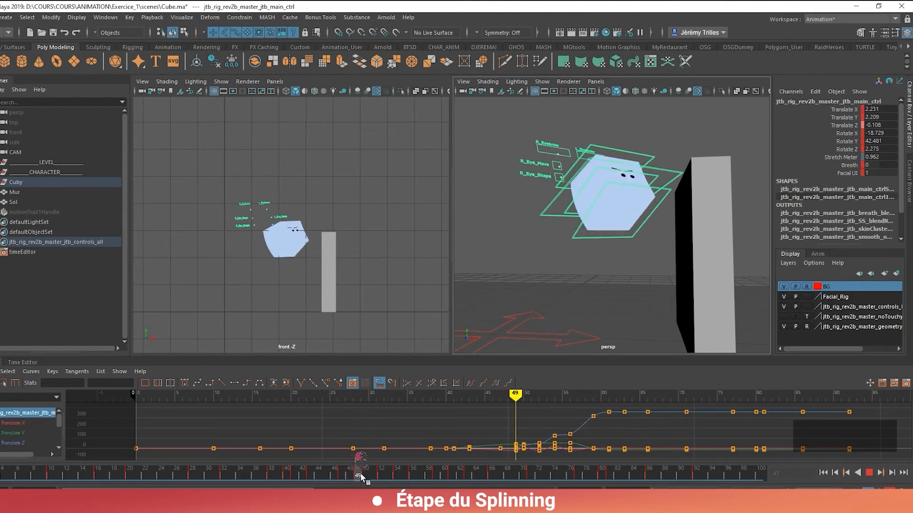
left_click(610, 245)
left_click_drag(619, 244, 611, 251)
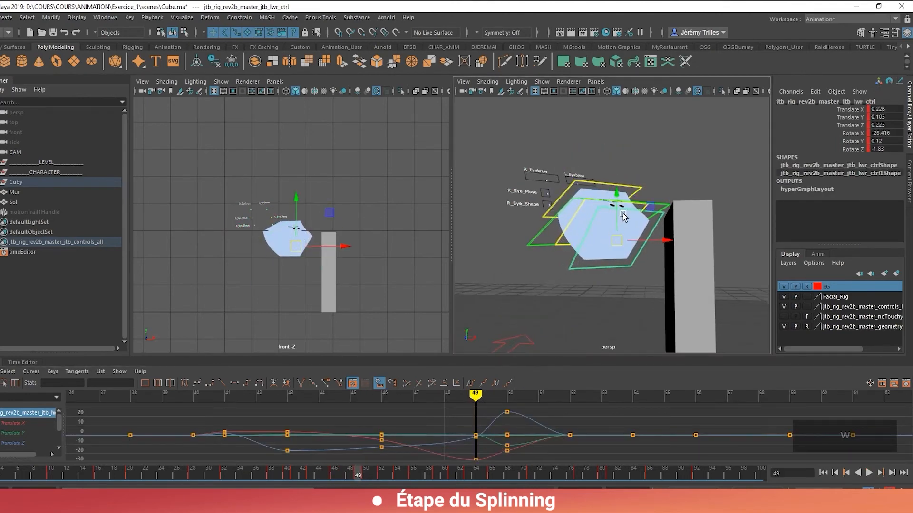
Shape the body's curve at frame 49 by moving the middle control to about Translate X -0.163, Y 0.012, Z -0.137
left_click(595, 228)
mouse_move(358, 474)
left_mouse_down()
mouse_move(367, 475)
mouse_move(357, 475)
left_mouse_up()
scroll(591, 216, "up", 5)
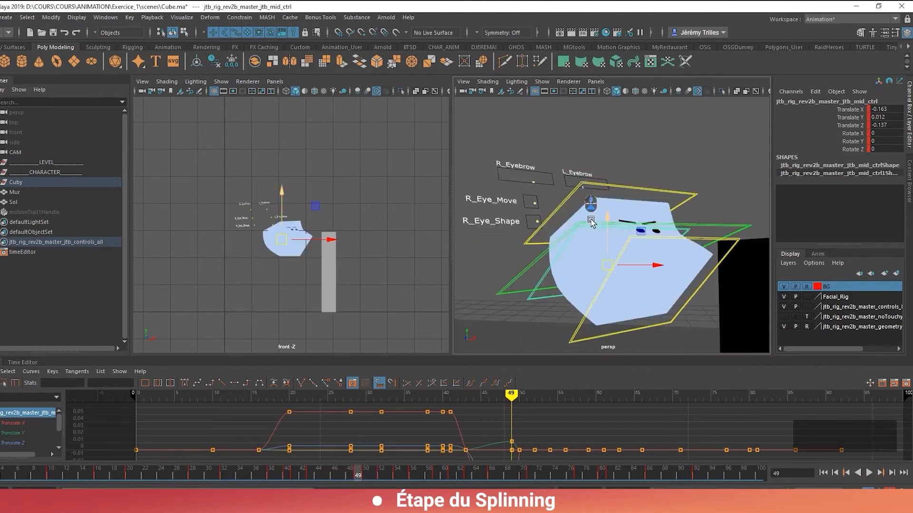
left_click_drag(591, 216, 589, 237, "alt")
Key the eyes closed just before the landing at frame 63, with the left eye shape control at X -0.861, Y -0.1
left_click(577, 245)
key("w")
left_click(664, 239, "shift")
left_click_drag(352, 469, 468, 468)
right_click(465, 471)
left_click_drag(589, 272, 617, 228, "alt")
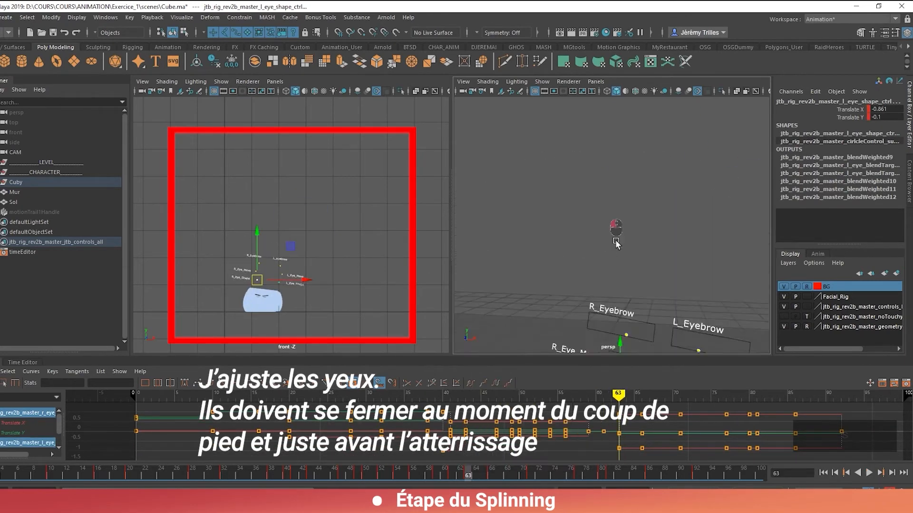
middle_click_drag(617, 228, 604, 189, "alt")
left_click(614, 293, "shift")
left_click(687, 305, "shift")
key("s")
right_click(466, 472)
left_click(490, 317)
Select all the eye and eyebrow controls, copy their closed-eye keys at frame 63, and paste them at the wall kick
middle_click_drag(700, 242, 678, 204, "alt")
left_click_drag(679, 204, 690, 191, "alt")
left_click_drag(698, 328, 575, 233)
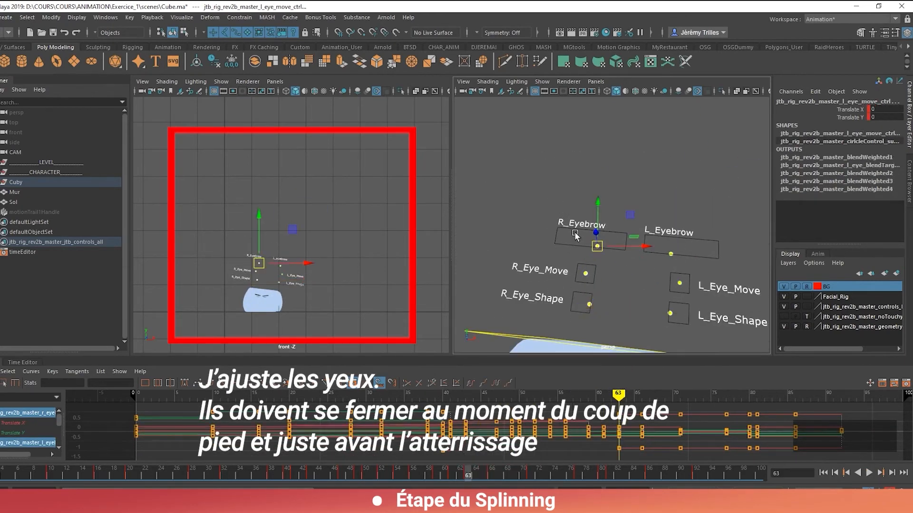
right_click(469, 473)
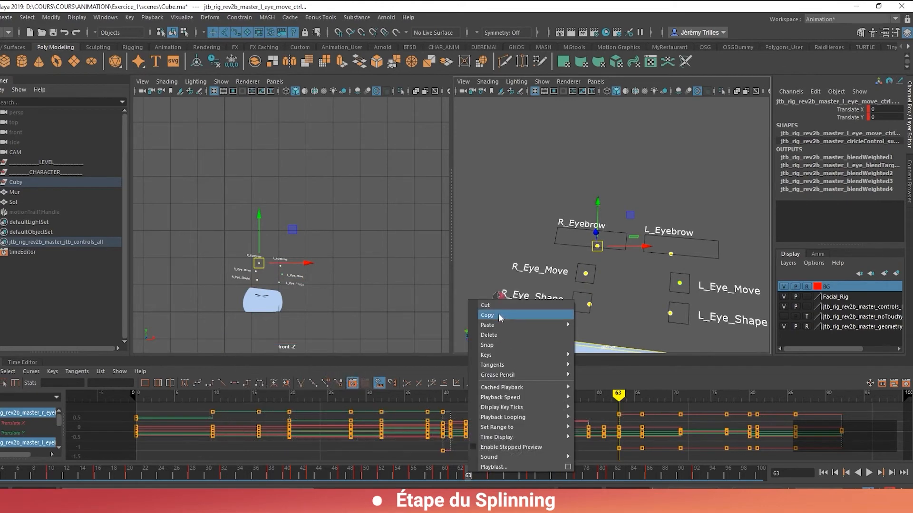
left_click(500, 317)
left_click_drag(389, 468, 424, 469)
right_click(358, 473)
left_click(485, 334)
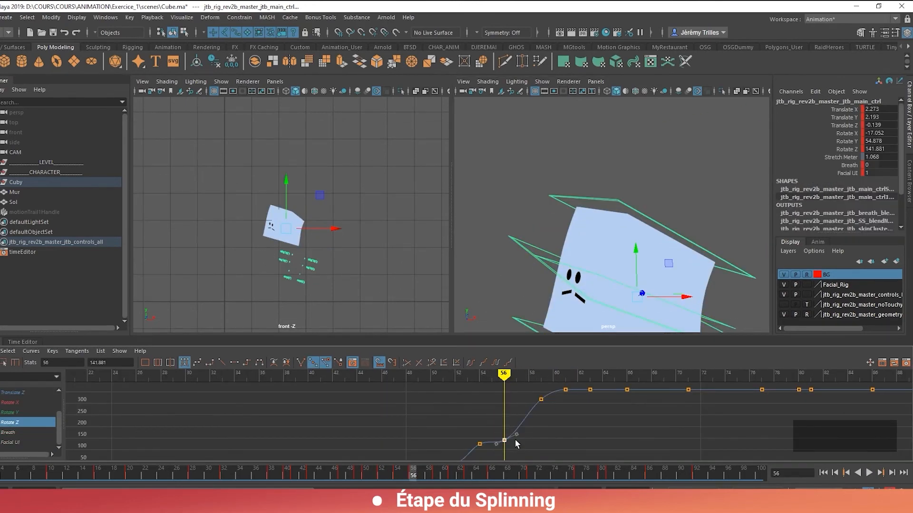
Delete the main control's Rotate Z, Rotate Y and Rotate X keys at frame 56 to smooth the spin
key("Delete")
left_click(17, 413)
left_click_drag(515, 382, 487, 407)
key("Delete")
left_click(17, 403)
key("Delete")
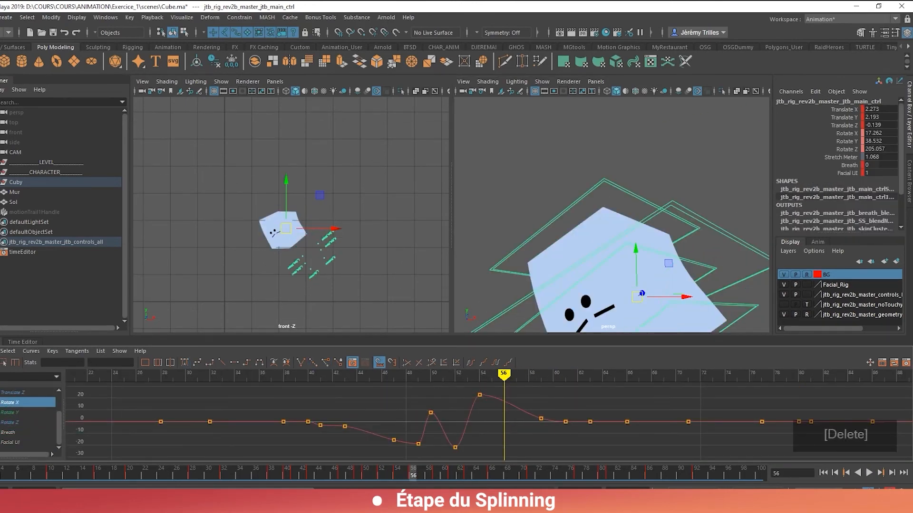
Adjust the main control's height at frame 60 to about Translate Y 0.216 and its position at frame 52 to about X 3.332
left_click(437, 474)
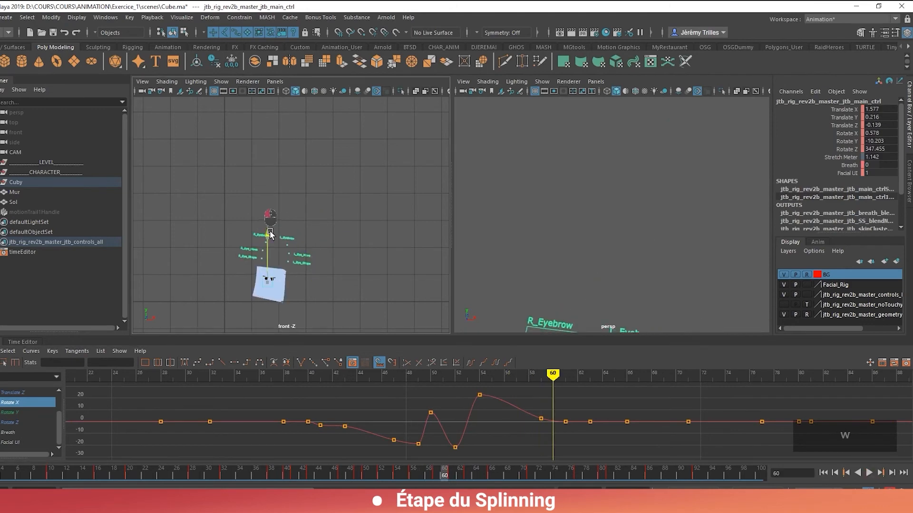
left_click_drag(438, 476, 381, 477)
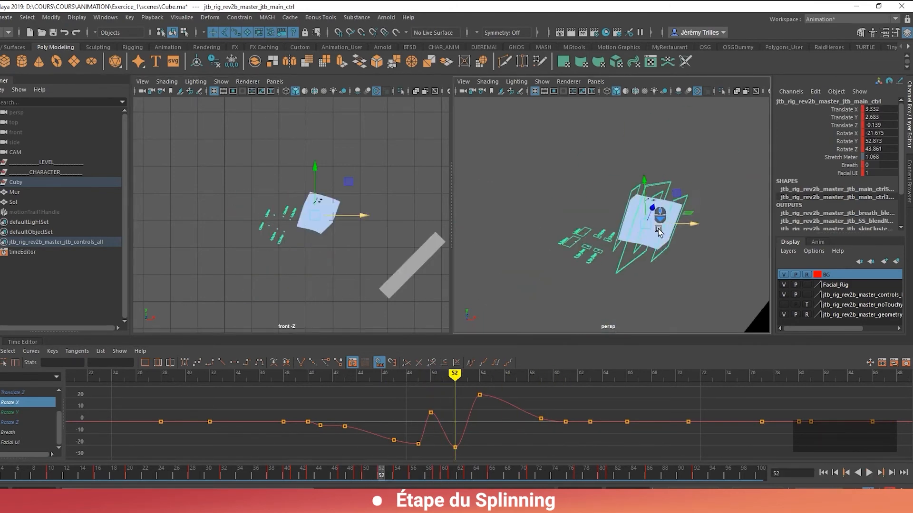
Retime the rebound by shifting later keys one frame earlier, then those from about frame 53 onward one frame later, and review back to frame 47
key("a")
left_click_drag(548, 477, 540, 477)
left_click_drag(525, 476, 390, 474)
left_click_drag(390, 475, 719, 476, "shift")
left_click_drag(556, 475, 563, 476)
left_click(404, 472)
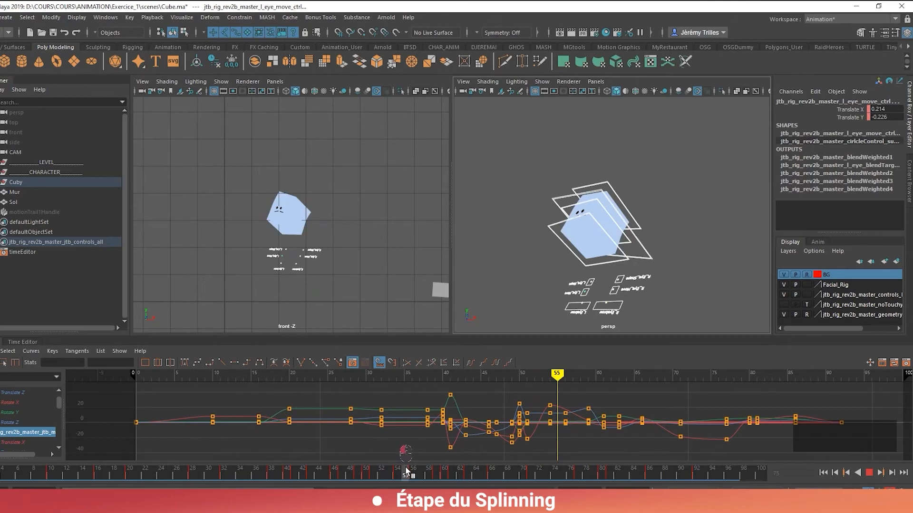
left_click_drag(407, 472, 342, 470)
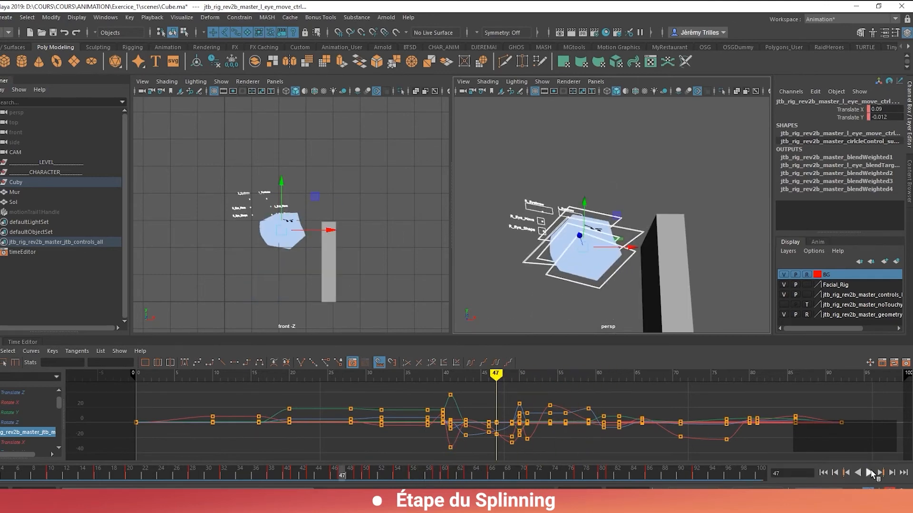
Shift the selected keys from about frame 59 through 95 one frame earlier and replay the rebound and landing
left_click(870, 473)
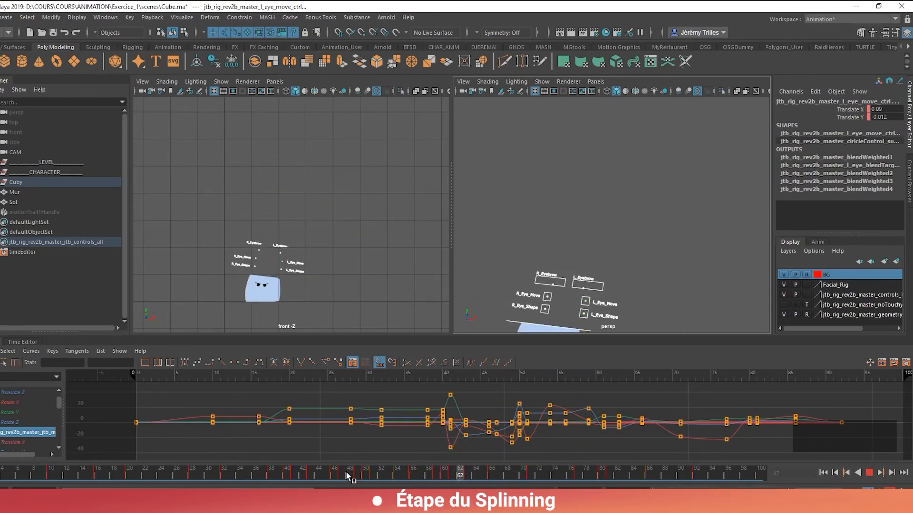
left_click(323, 473)
left_click(325, 474)
left_click(431, 471)
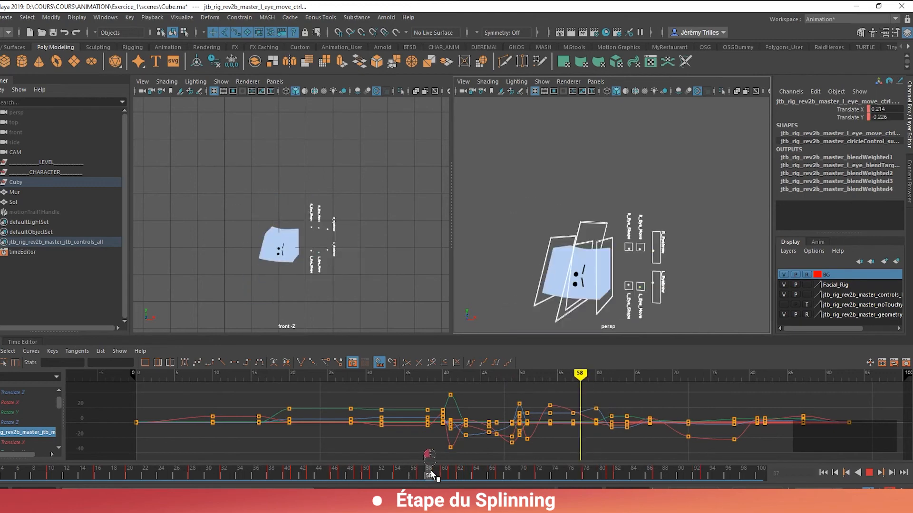
left_click_drag(430, 475, 722, 476)
left_click(454, 471)
left_click_drag(445, 472, 722, 476, "shift")
left_click_drag(583, 474, 575, 474)
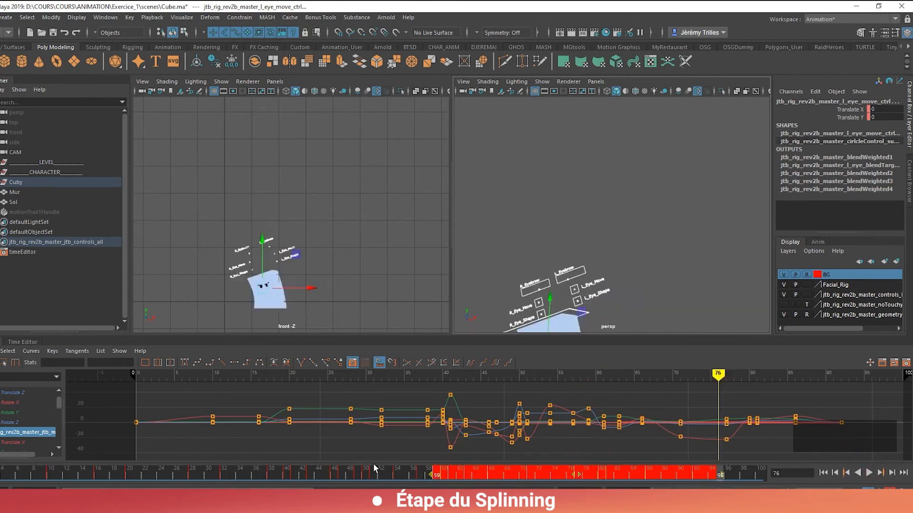
left_click(375, 468)
left_click(870, 473)
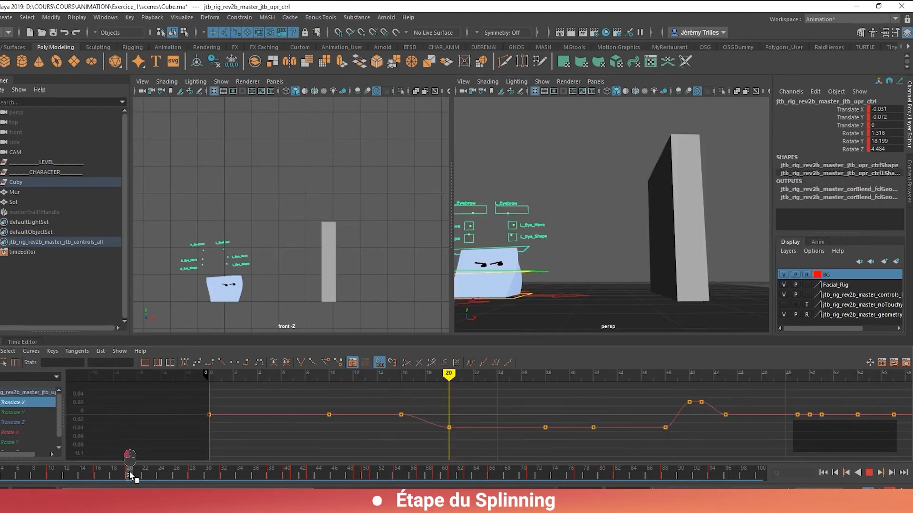
Ease into the pose by keying the body controls at frame 19, deleting their frame 20 key and moving the new key onto frame 20
left_click_drag(130, 475, 121, 475)
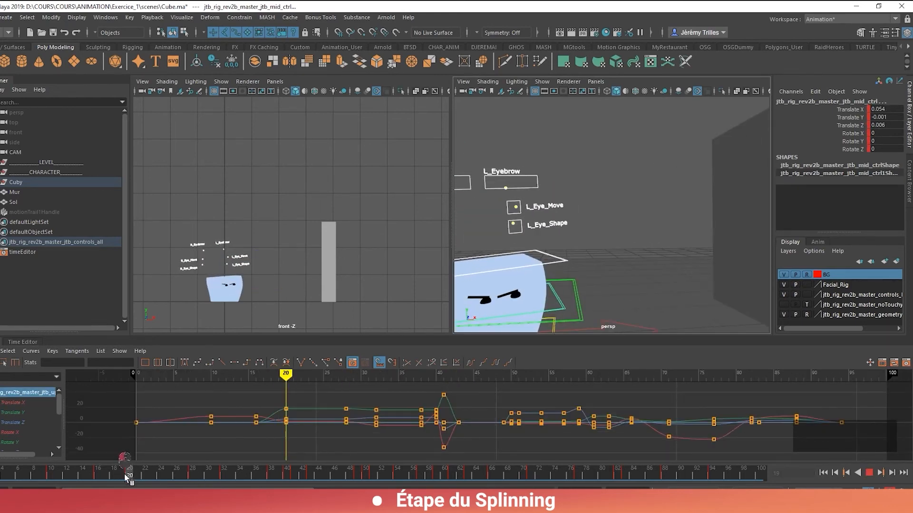
key("s")
left_click(130, 475)
right_click(130, 476)
left_click(148, 337)
left_click(123, 476, "shift")
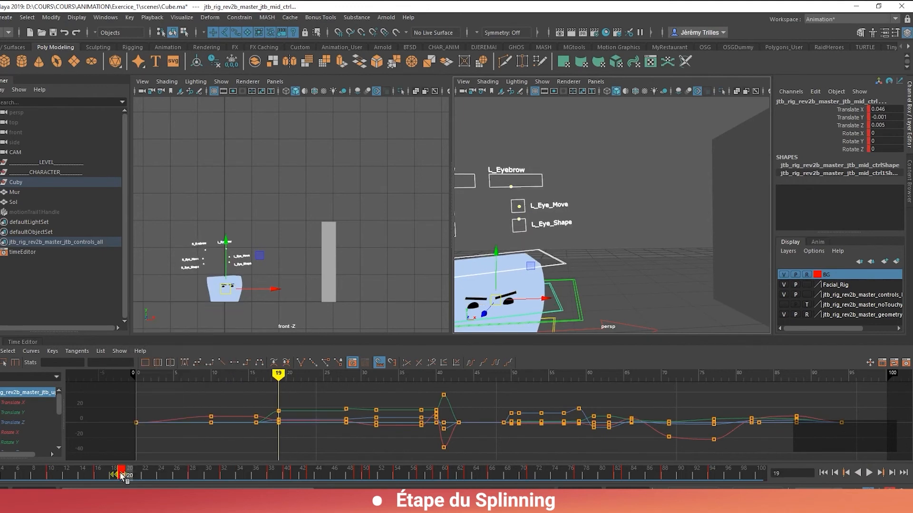
double_click(134, 474)
left_click_drag(122, 476, 156, 471)
left_click(136, 475)
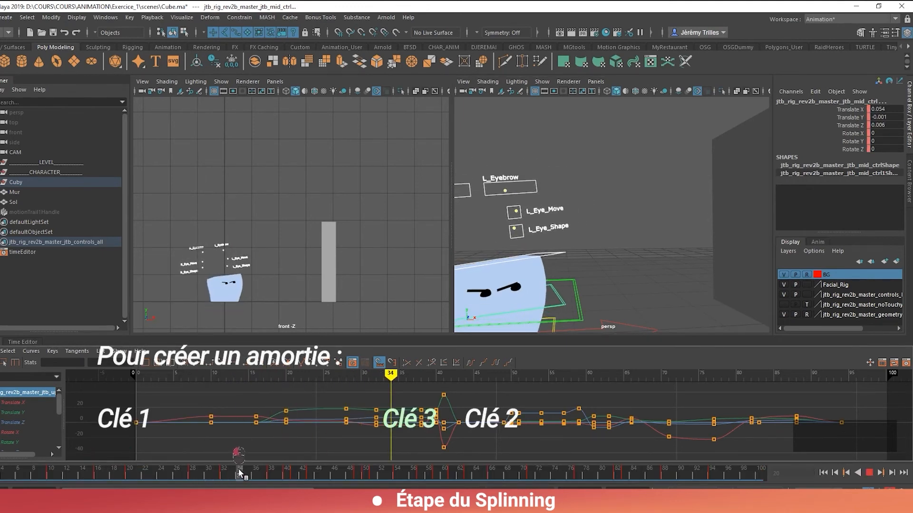
Key the eyebrow controls at frame 29 to ease their motion, and review the animation up to about frame 61
left_click_drag(239, 473, 220, 472)
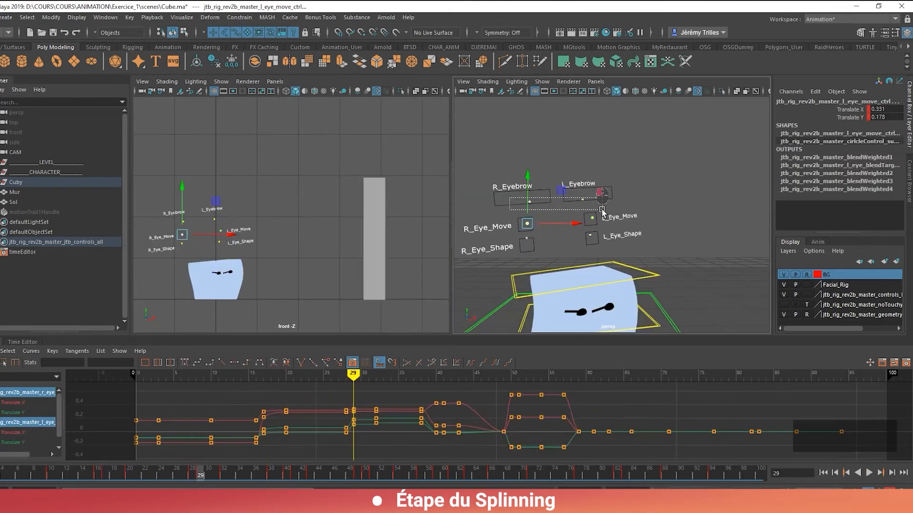
mouse_move(200, 473)
left_mouse_down()
mouse_move(220, 473)
mouse_move(201, 469)
left_mouse_up()
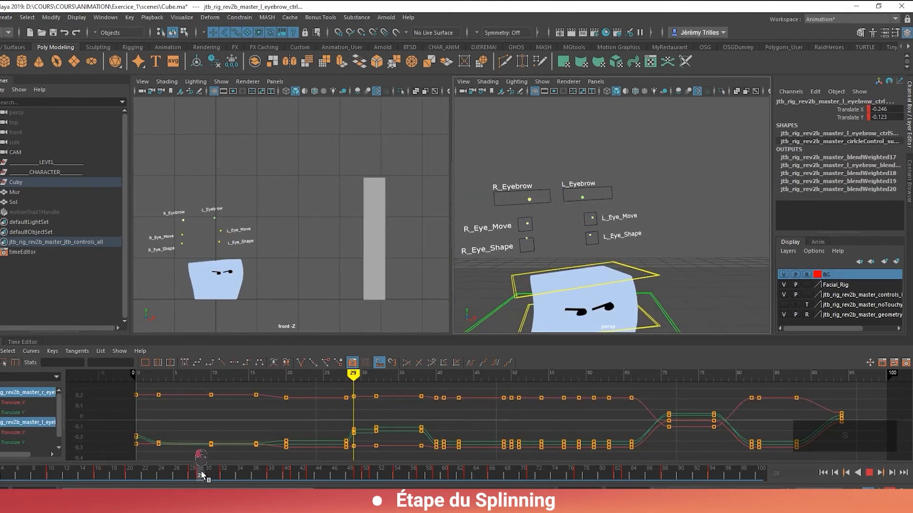
left_click_drag(294, 472, 453, 457)
Add the neighbouring face controls to the selection and edit their key at about frame 61
middle_click_drag(674, 232, 646, 248, "alt")
left_click_drag(614, 222, 695, 265, "shift")
left_click_drag(439, 471, 499, 456)
left_click(452, 474)
right_click(452, 474)
left_click(474, 349)
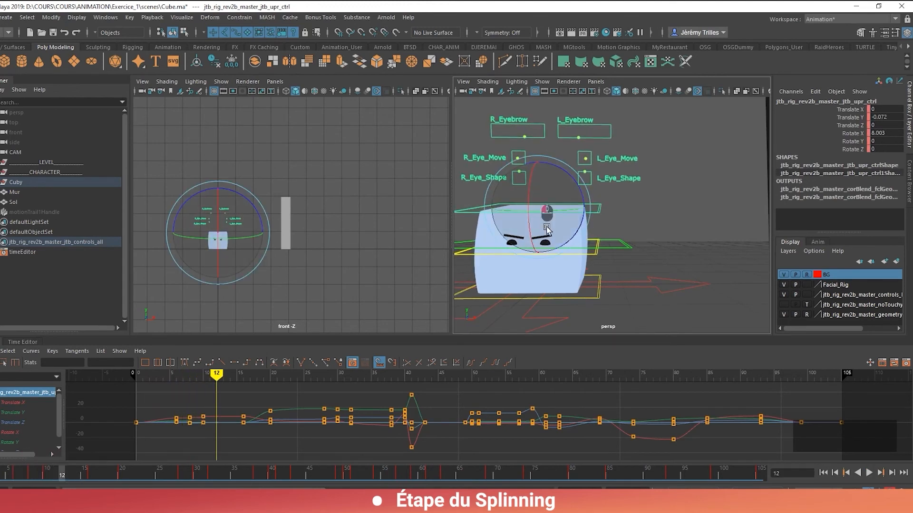
Rotate the upper body control at frame 12 to about X 10.646, Y -2.716, Z -2.258, comparing it with the neighbouring frames
key("c")
key("c")
key("c")
key("v")
key("v")
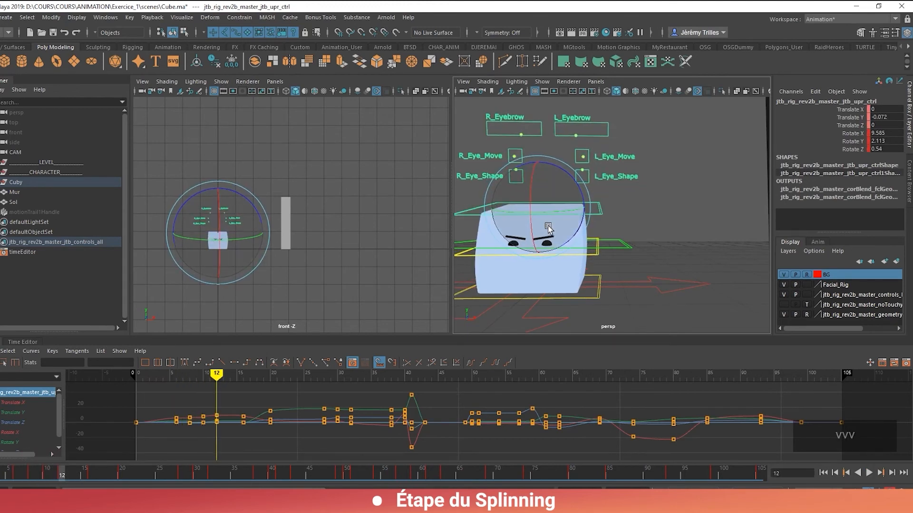
key("v")
key("c")
key("c")
key("c")
key("v")
key("v")
key("v")
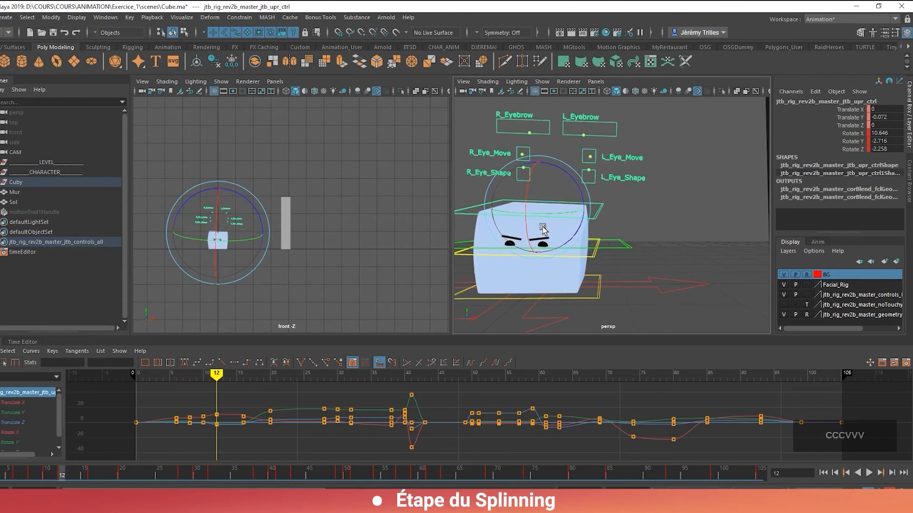
Add a follow-through key for the upper body control at frame 14 and compare it with frame 16
key("c")
key("v")
key("v")
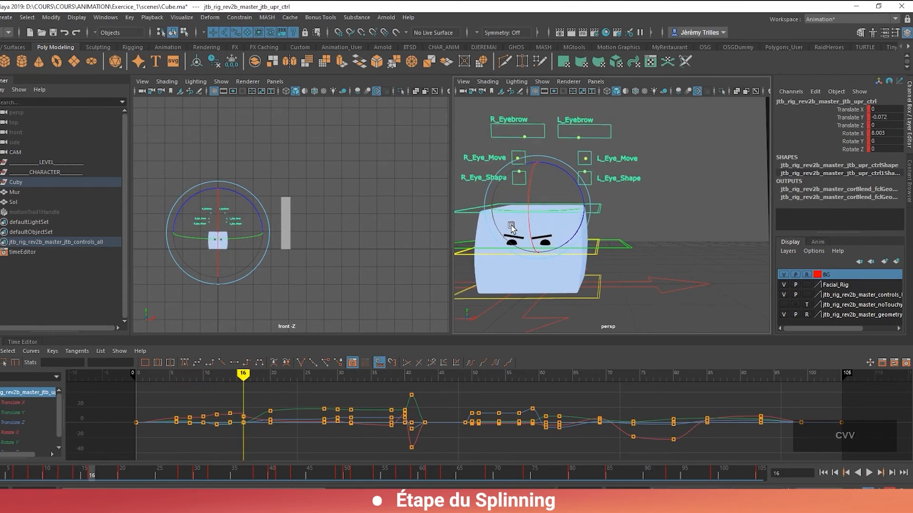
key("v")
Step back through the opening frames and play the animation to check the cube's anticipation movement
key("c")
key("c")
key("c")
key("c")
key("c")
key("c")
key("c")
key("c")
left_click(869, 472)
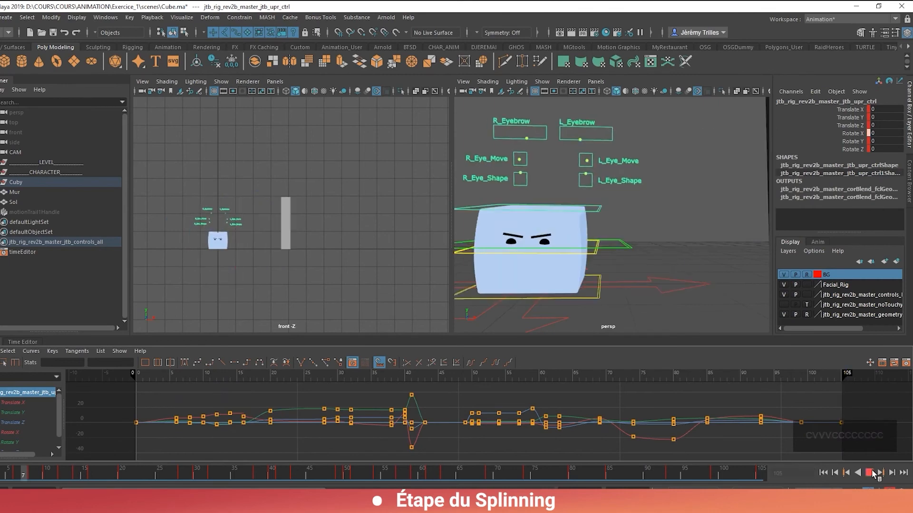
Clear the selection, hide the grid in the front view and enlarge that view to review the playback
left_click(292, 270)
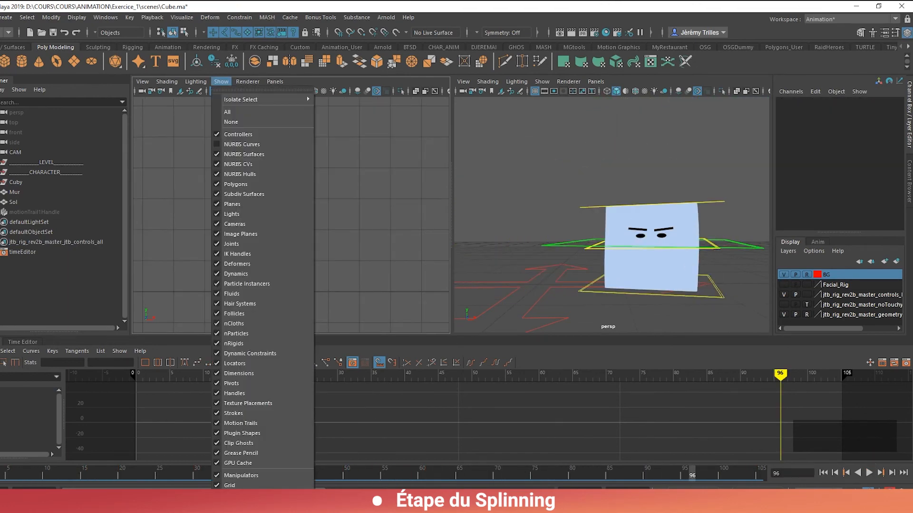
left_click(227, 482)
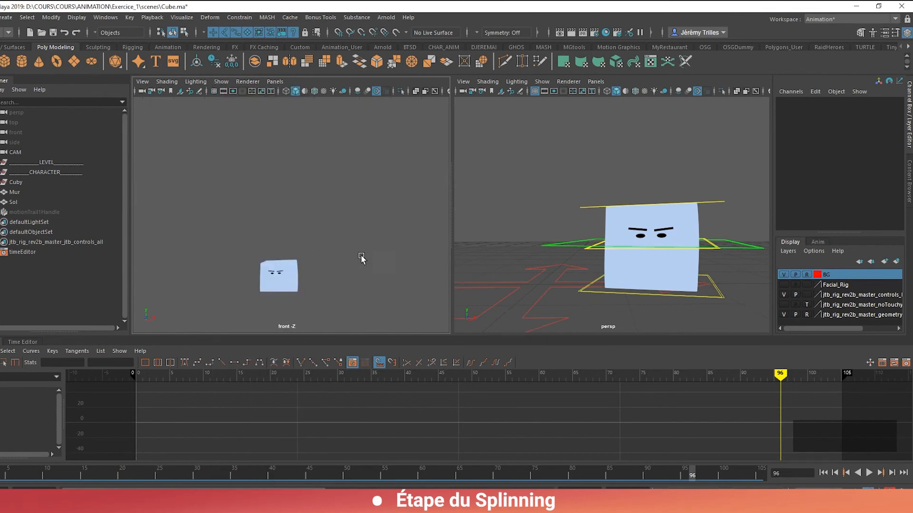
left_click(221, 82)
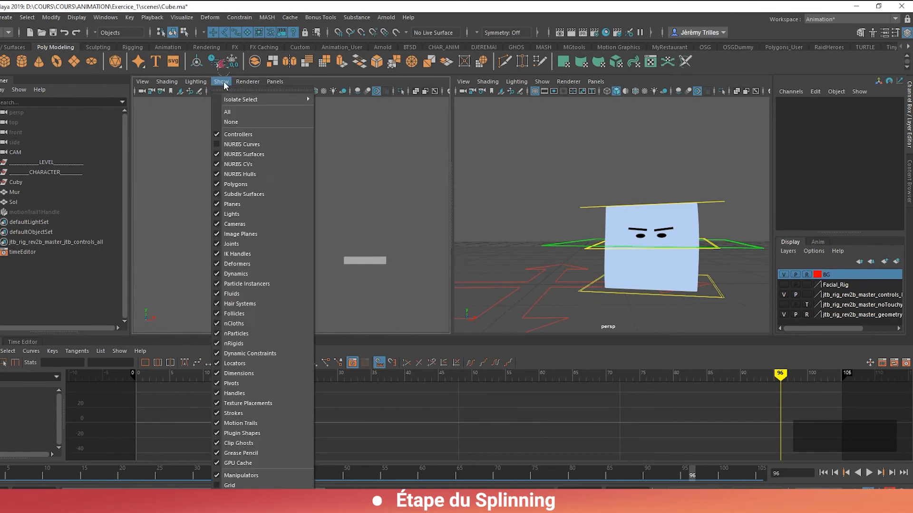
left_click(255, 484)
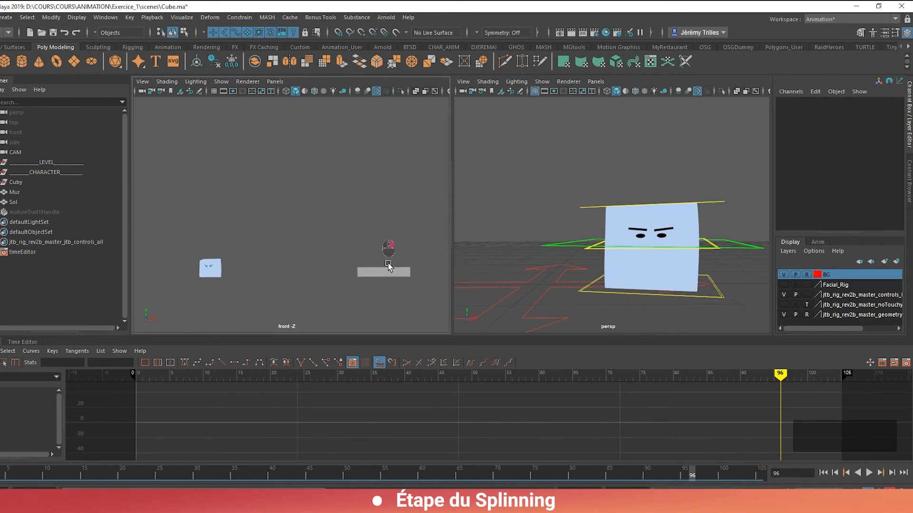
key("space")
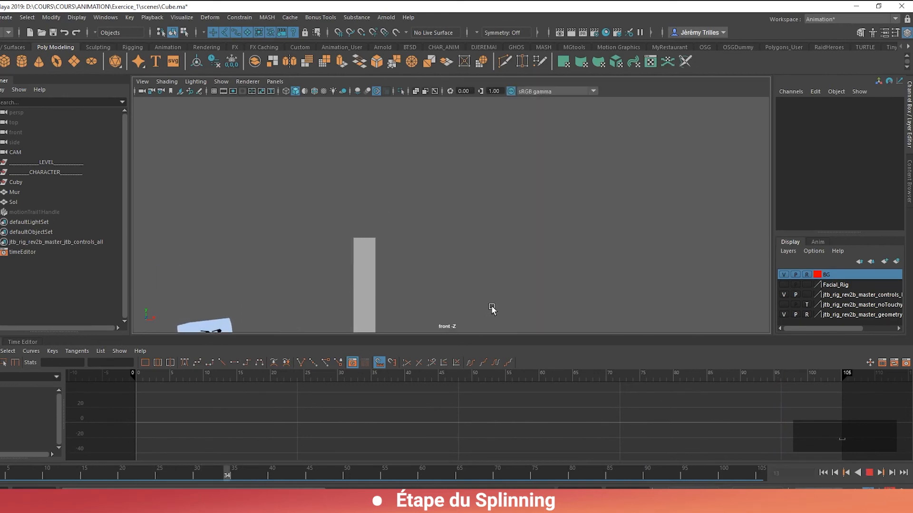